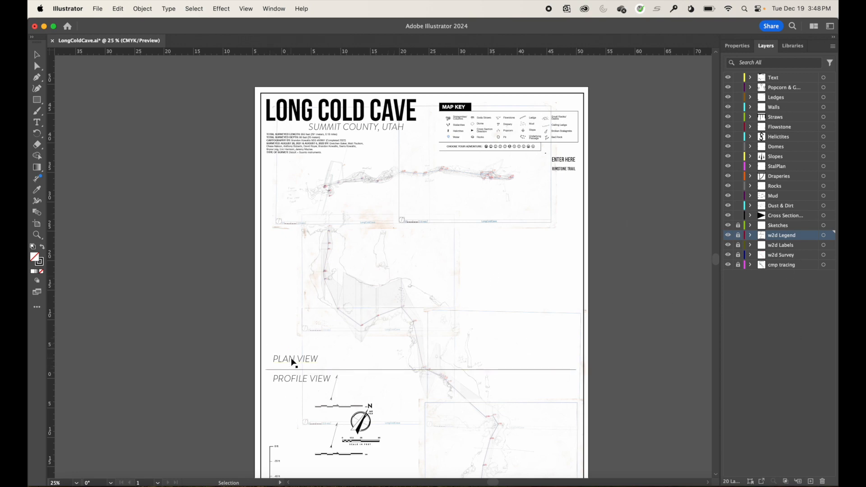
Move the PLAN VIEW and PROFILE VIEW labels and their divider line to the empty area below the map key, shortening the line to fit.
drag(291, 358, 543, 226)
drag(318, 381, 560, 243)
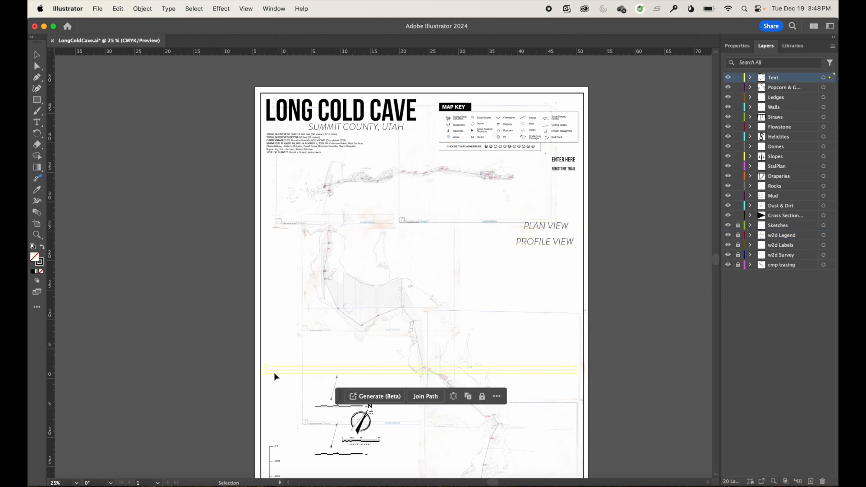
drag(265, 369, 555, 232)
click(551, 282)
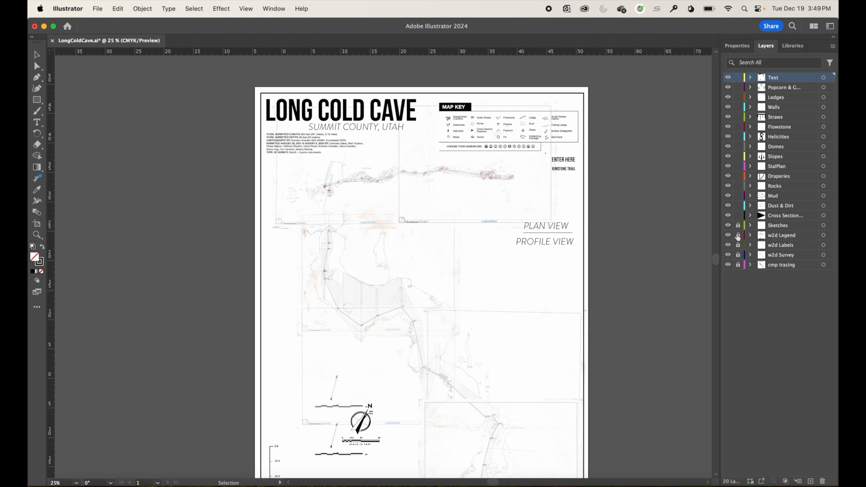
Unlock the w2d Legend, w2d Labels, w2d Survey and cmp tracing layers, and check the legend's contents by toggling its visibility.
drag(733, 236, 736, 266)
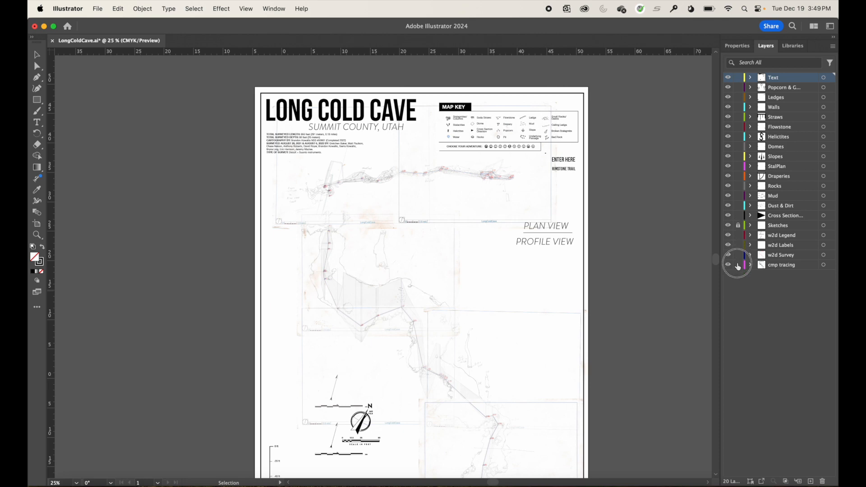
click(728, 236)
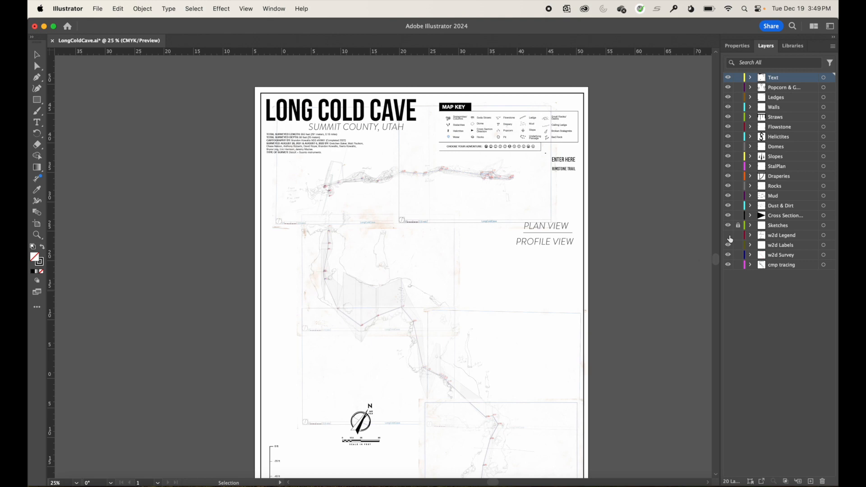
click(728, 235)
drag(317, 373, 333, 411)
click(333, 404)
Unlock the north arrow and Scalebar sublayers of w2d Legend, and check the sublayers of the other unlocked layers for locks.
click(750, 235)
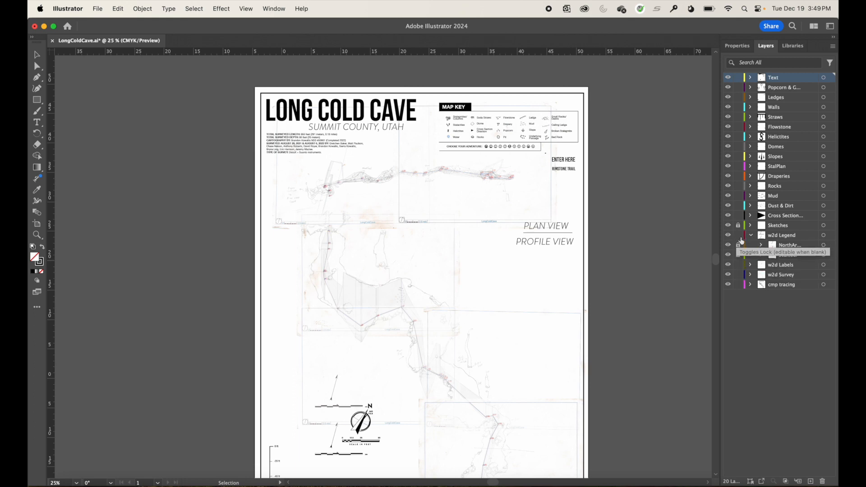
drag(738, 245, 738, 255)
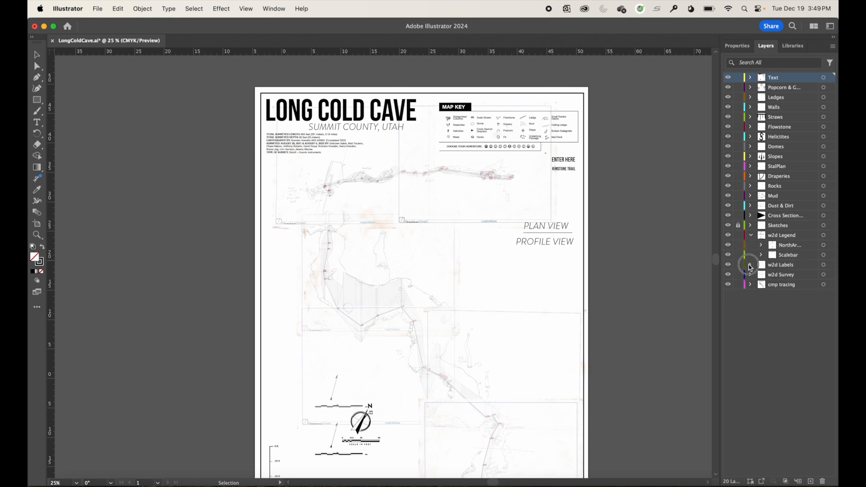
click(750, 265)
click(751, 265)
click(750, 275)
click(738, 296)
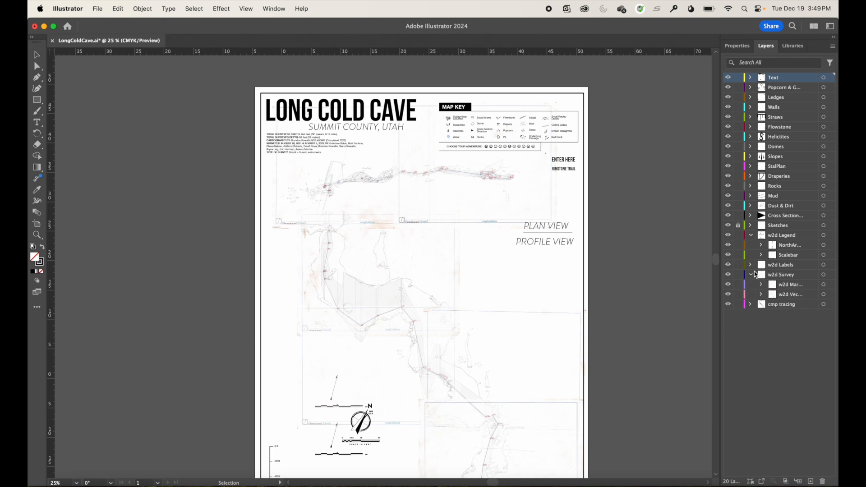
click(750, 275)
click(750, 286)
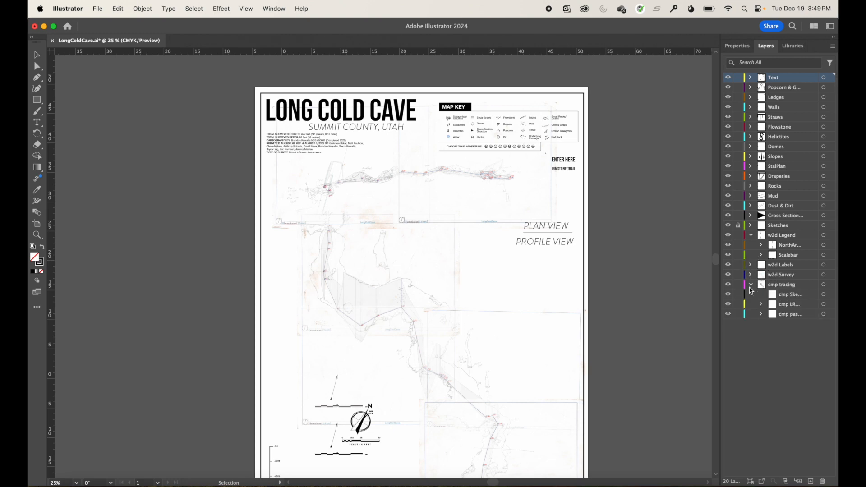
click(750, 286)
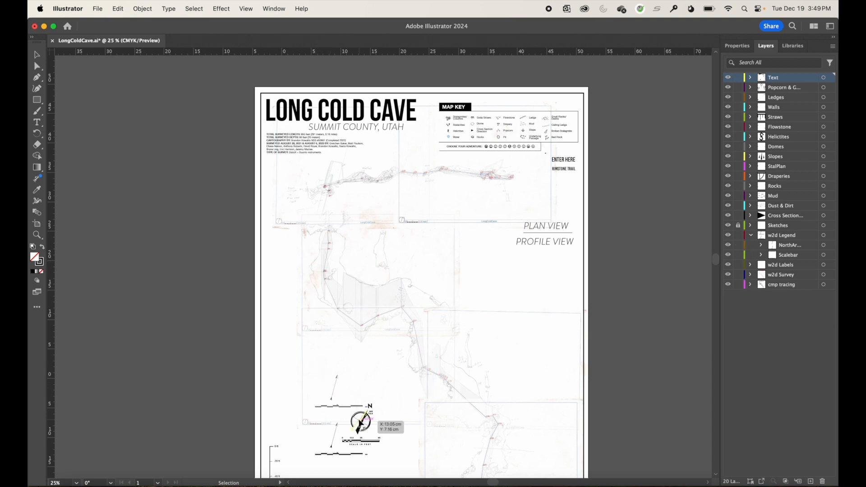
Move the north arrows, scale bars and compass together to the area below the PROFILE VIEW label.
click(360, 424)
click(386, 409)
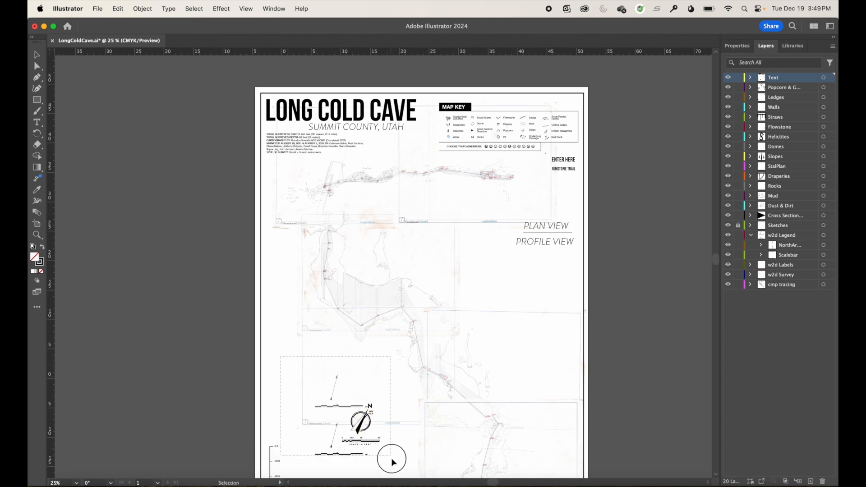
click(380, 436)
drag(359, 427, 534, 311)
click(495, 272)
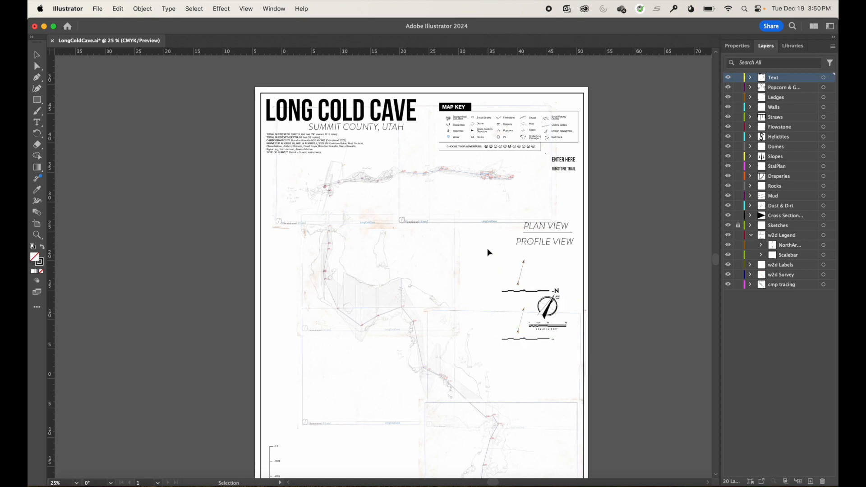
Select the upper north arrow with its scale bar and transfer them from the w2d Legend sublayers to the Text layer.
drag(486, 247, 552, 296)
key(super+space)
drag(499, 267, 612, 380)
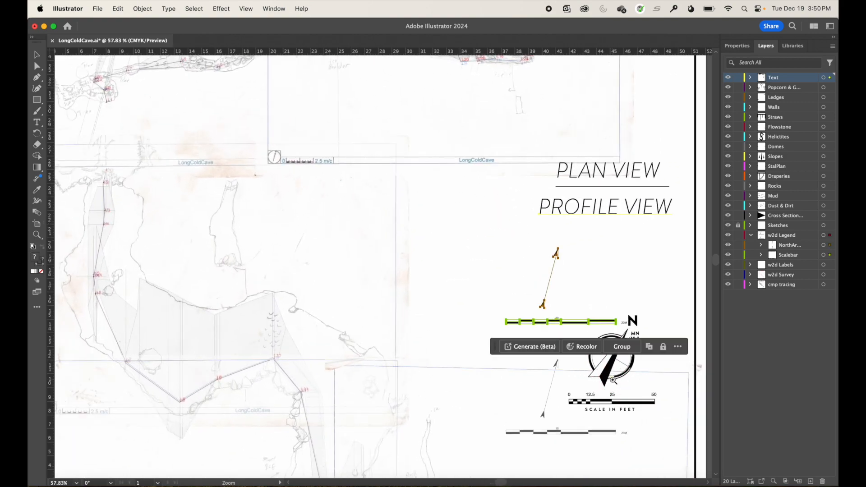
drag(580, 295, 616, 332)
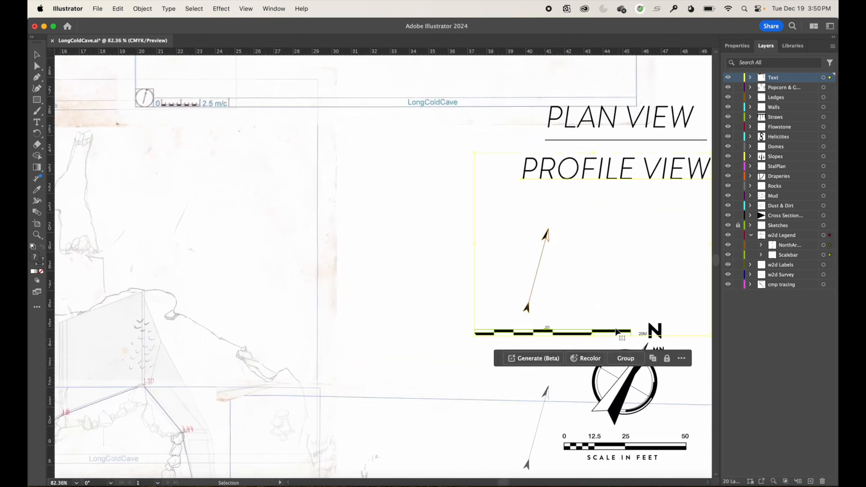
click(586, 300)
drag(454, 221, 644, 341)
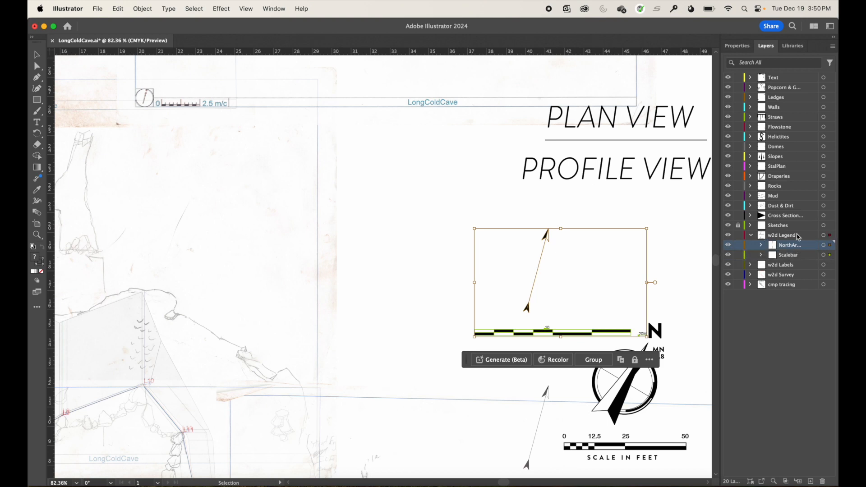
drag(831, 239, 830, 81)
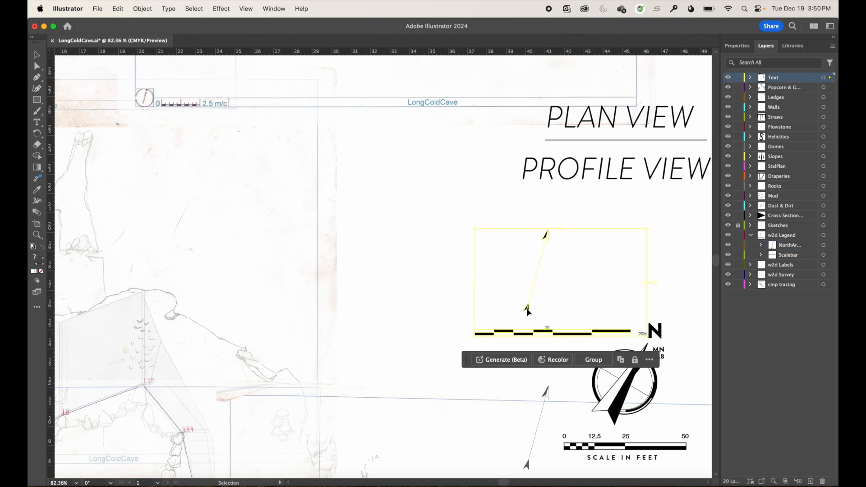
Group the upper north arrow with its scale bar and place the group up and to the left of the compass.
drag(528, 309, 485, 289)
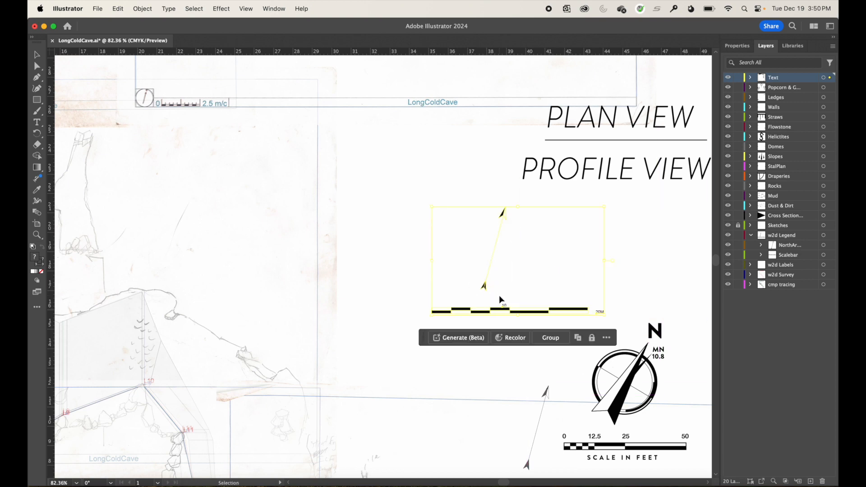
click(139, 10)
click(155, 72)
drag(491, 262, 464, 268)
click(626, 293)
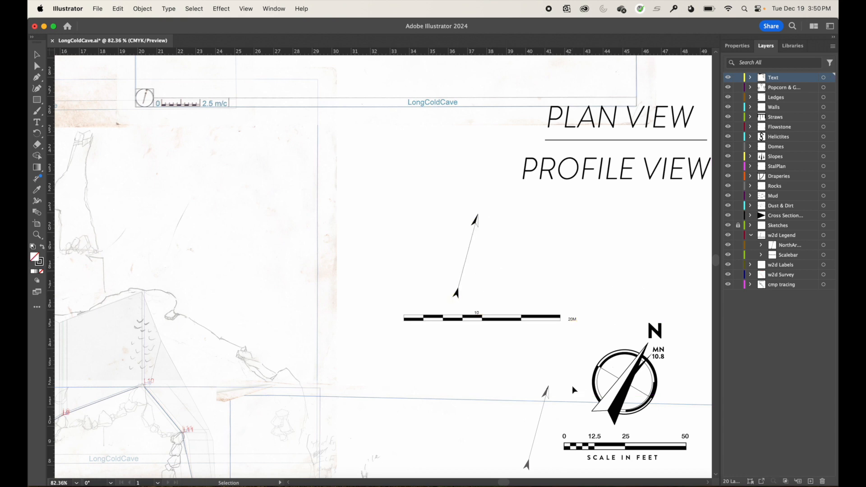
Delete the leftover lower north arrow and its scale bar from the w2d Legend sublayers.
scroll(571, 385, down, 2)
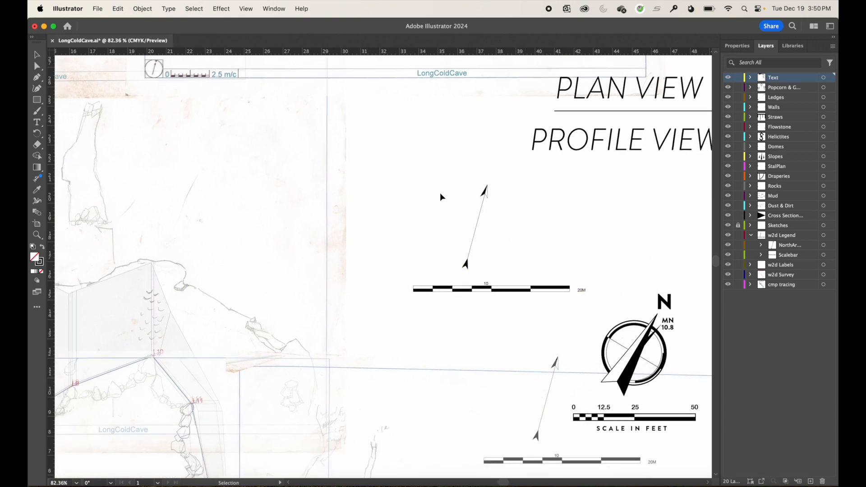
scroll(538, 365, down, 3)
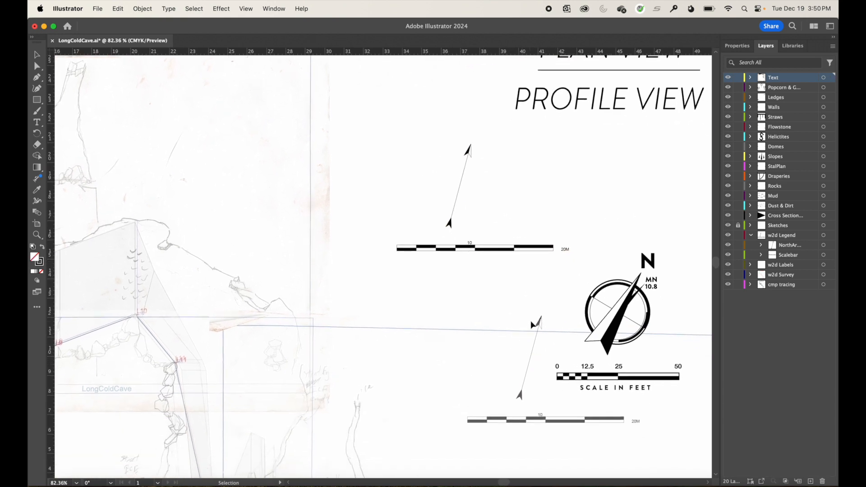
drag(489, 306, 545, 402)
key(Delete)
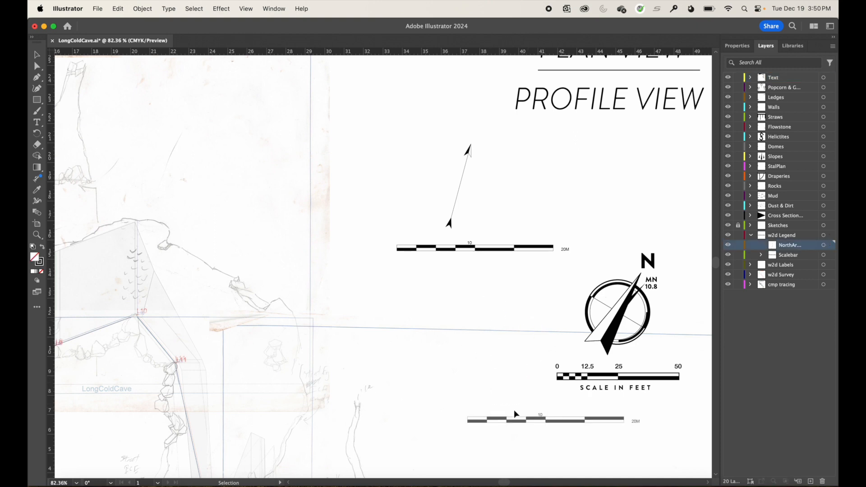
drag(454, 403, 662, 448)
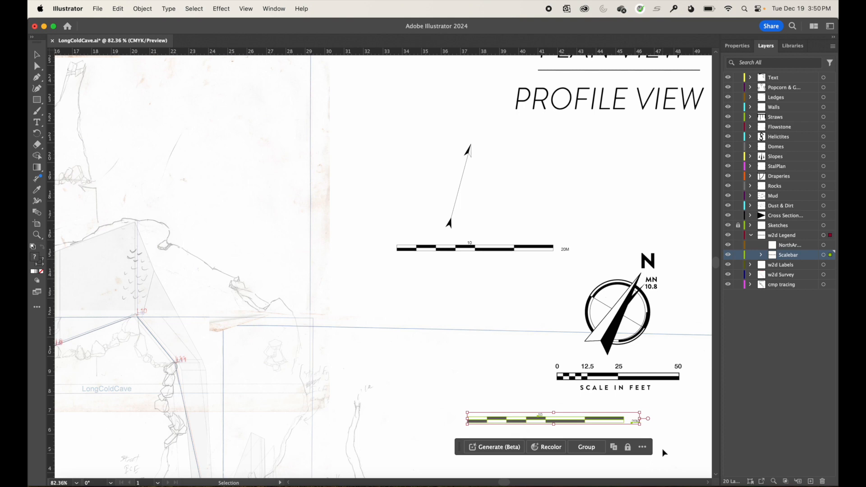
key(Delete)
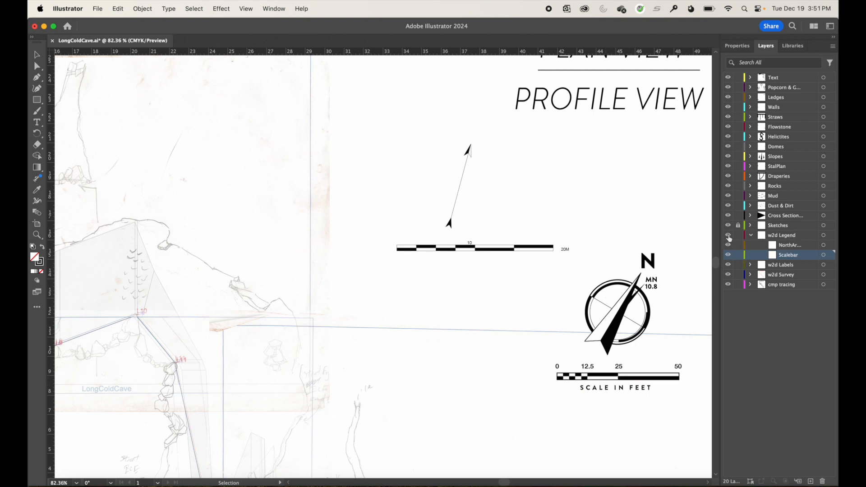
Hide every layer except w2d Legend and fit the whole artboard in view to check that layer for leftover artwork.
click(796, 236)
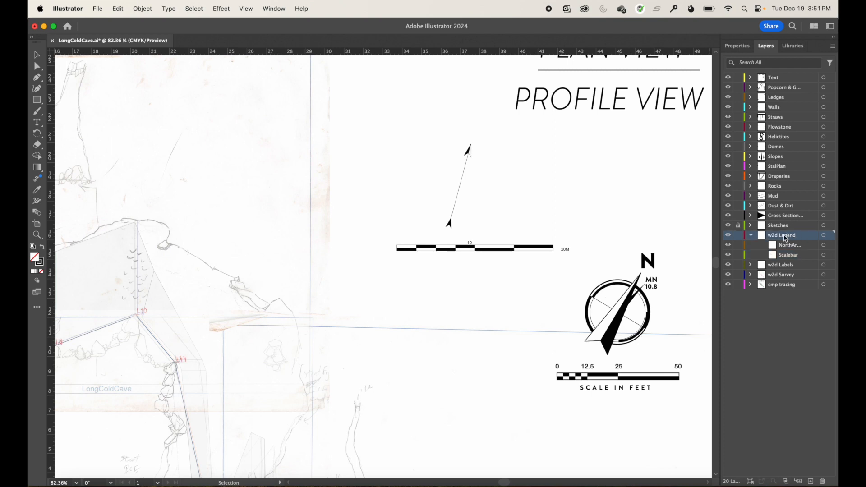
click(738, 225)
drag(728, 220, 727, 77)
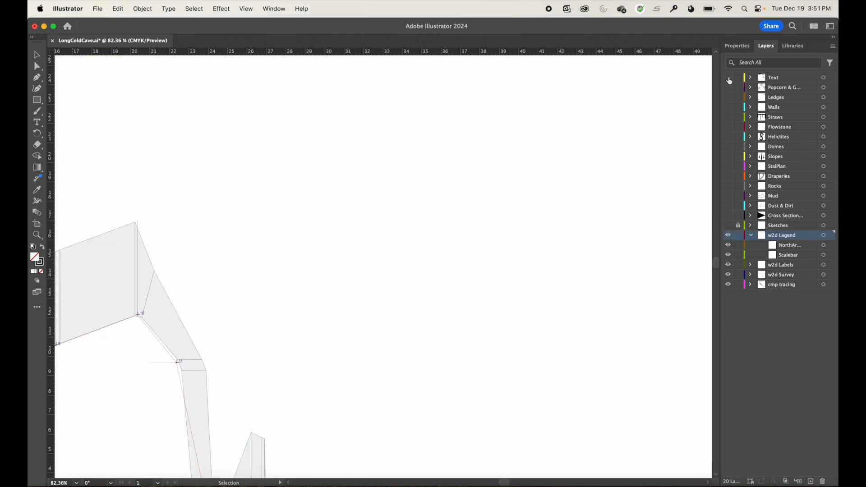
click(751, 236)
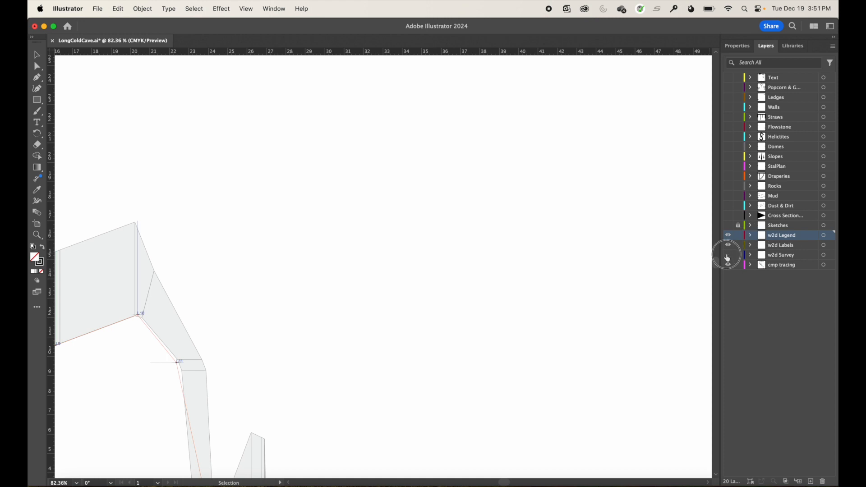
drag(724, 256, 724, 275)
key(super+0)
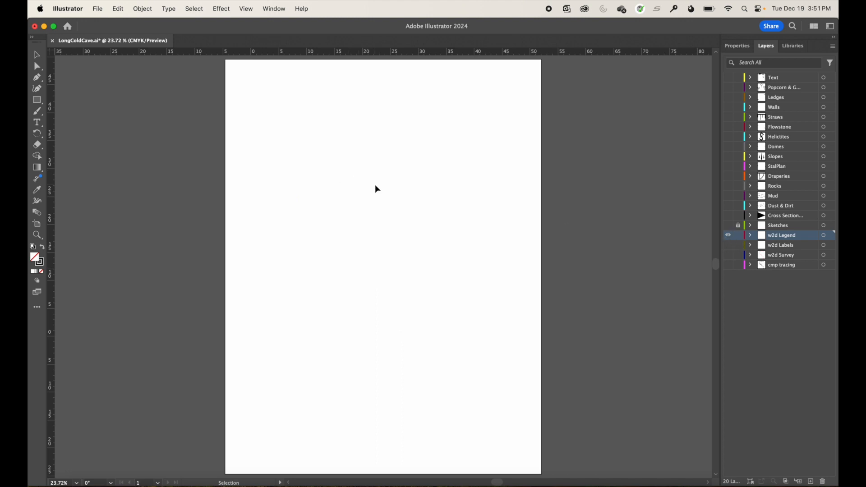
Delete the empty w2d Legend layer.
key(a)
key(v)
click(145, 9)
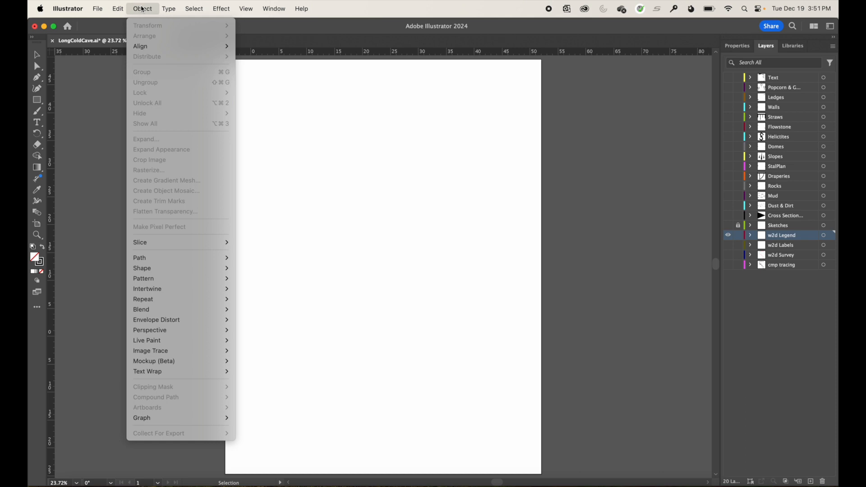
click(117, 9)
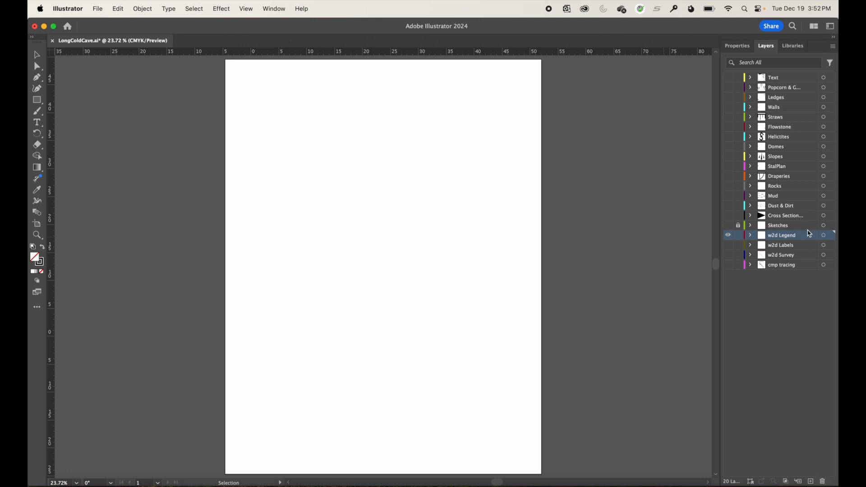
click(823, 482)
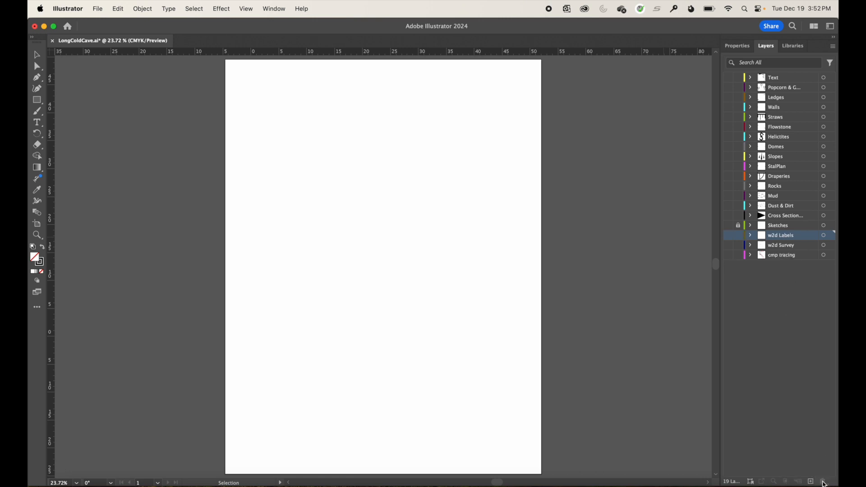
Show the w2d Labels layer, rename it SurveyStations, and look through its sublayers.
click(728, 238)
double_click(782, 236)
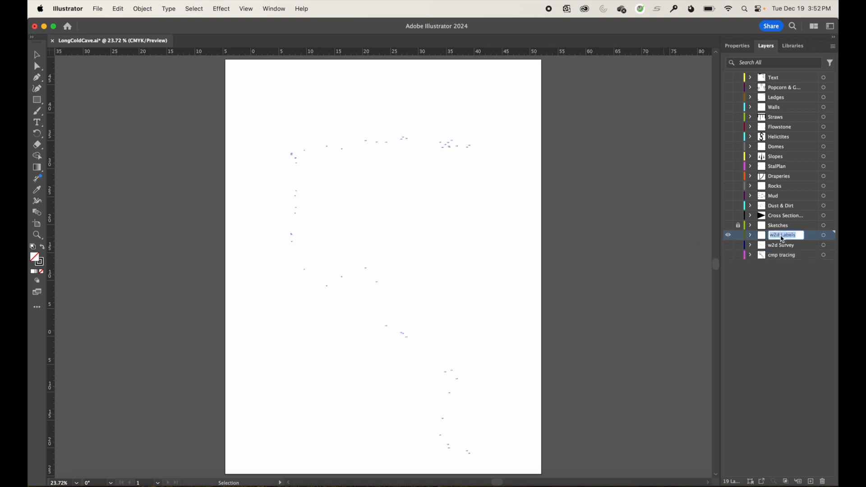
text(SurveyStations)
key(Return)
click(750, 235)
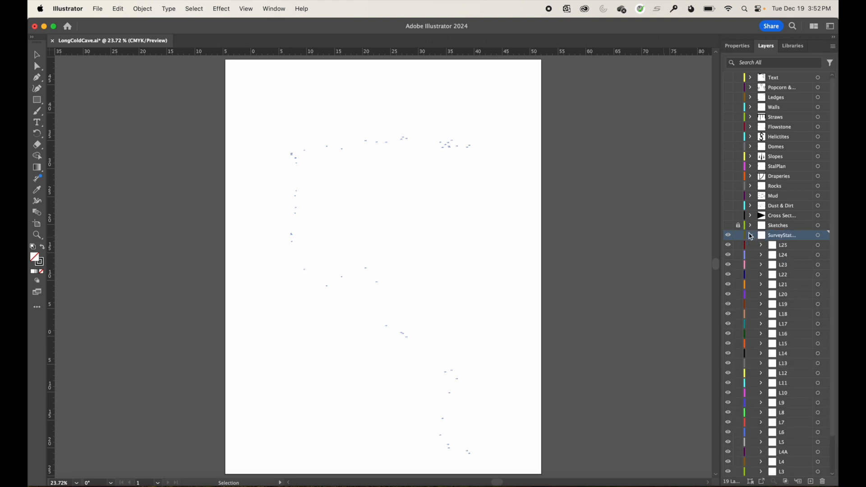
click(750, 236)
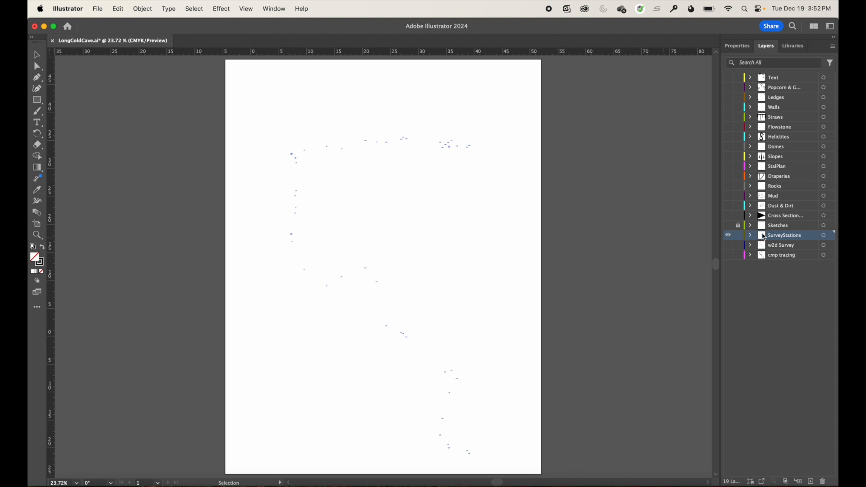
Hide the SurveyStations layer and show the w2d Survey layer to isolate the survey line near the top of the map.
click(729, 237)
click(727, 245)
key(z)
drag(328, 135, 496, 271)
drag(353, 149, 481, 266)
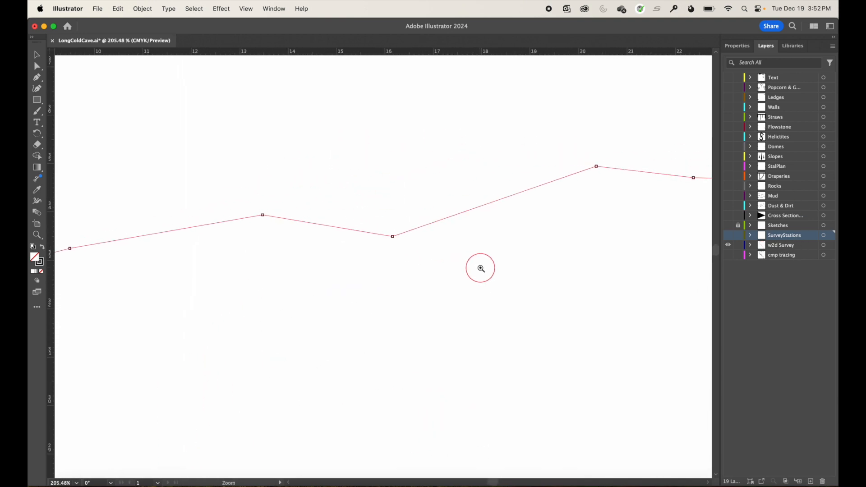
drag(381, 230, 478, 295)
key(v)
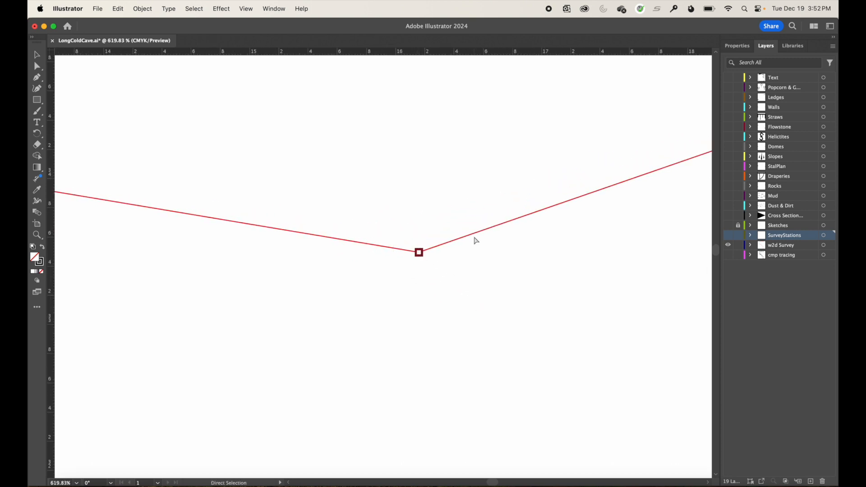
Select a station marker and the adjoining survey line in turn to identify which w2d Survey sublayer holds each one.
click(464, 237)
click(419, 252)
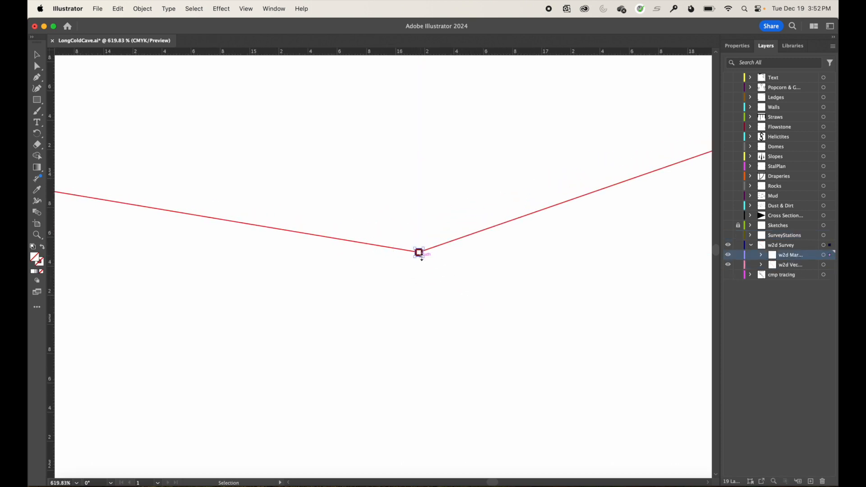
click(471, 233)
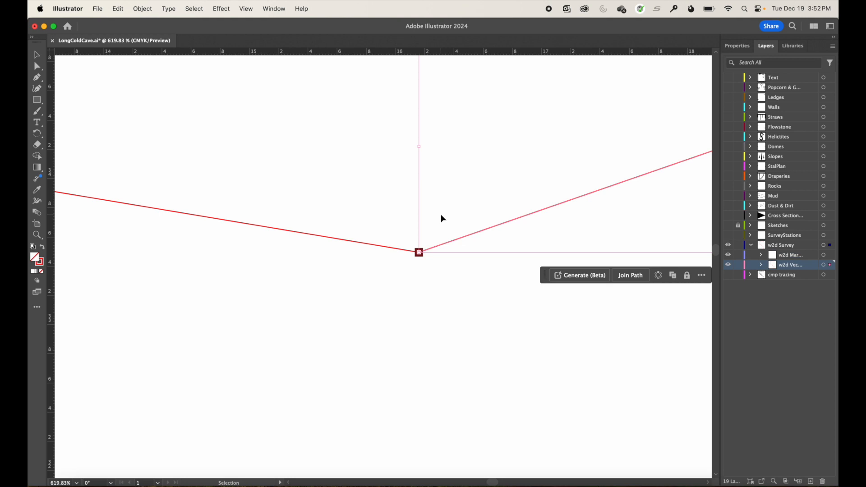
key(a)
key(super+minus)
key(super+minus)
key(super+minus)
key(super+minus)
key(super+minus)
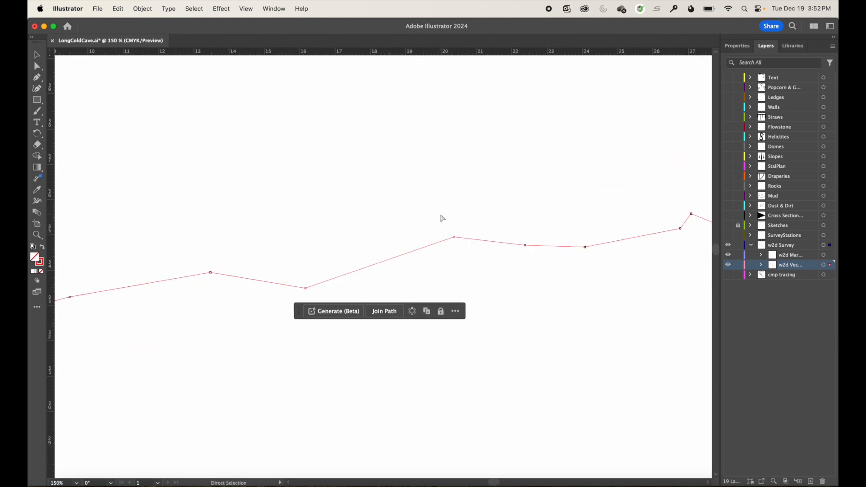
key(v)
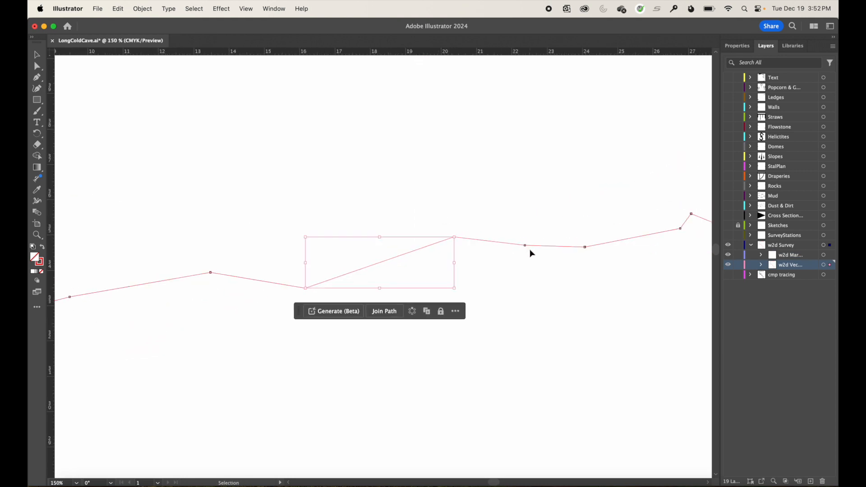
Select a station marker and all objects with the same stroke weight, and move them into the SurveyStations layer.
key(super+space)
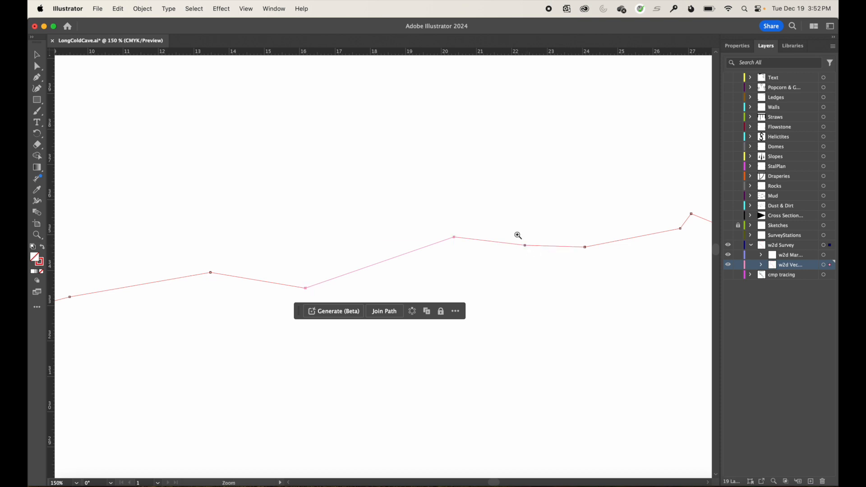
drag(518, 234, 642, 325)
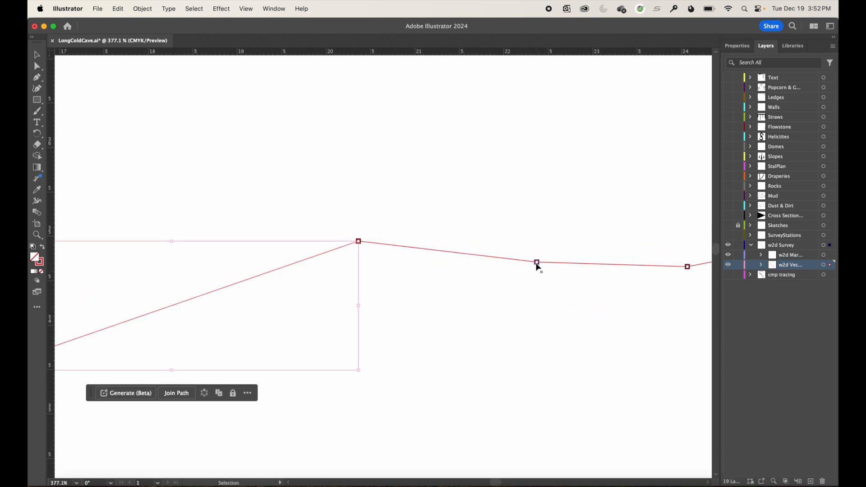
click(537, 263)
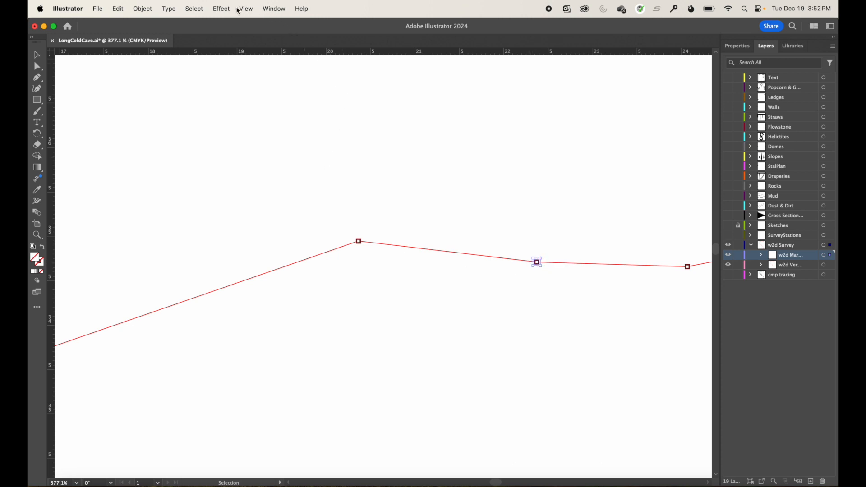
click(198, 9)
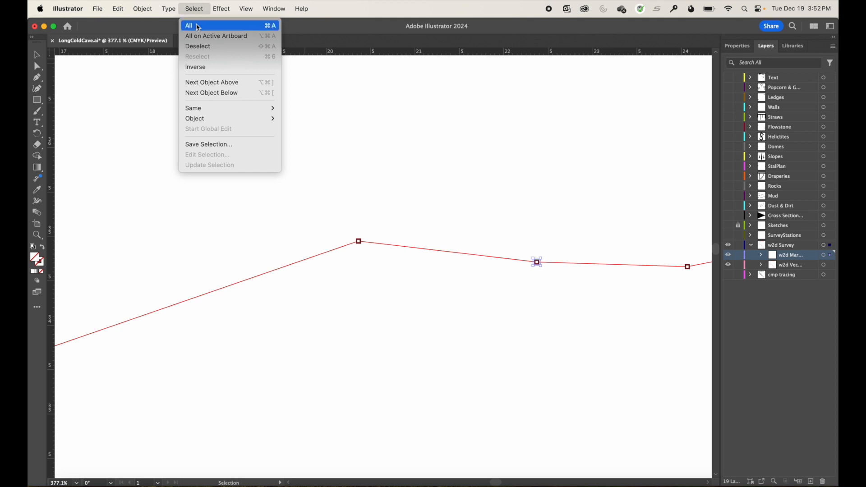
mouse_move(202, 111)
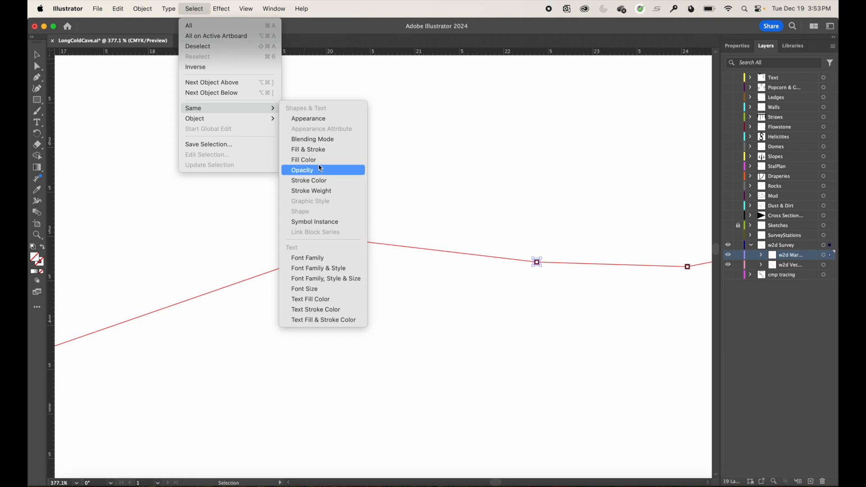
click(316, 195)
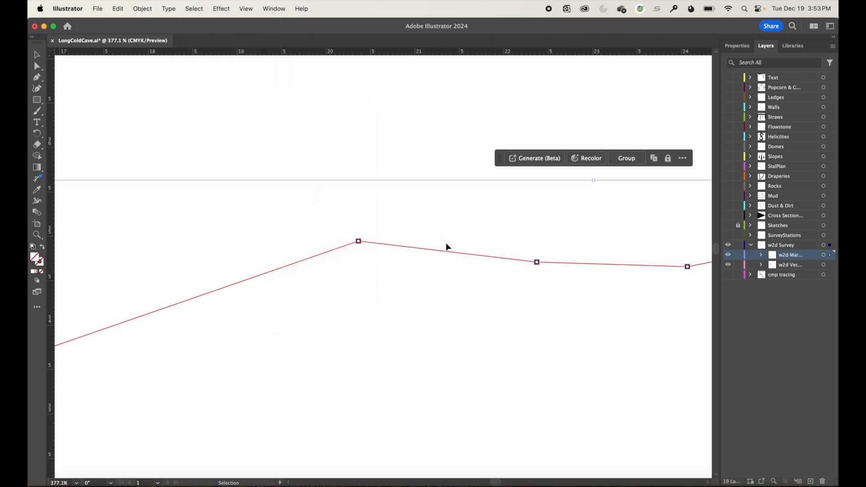
key(super+0)
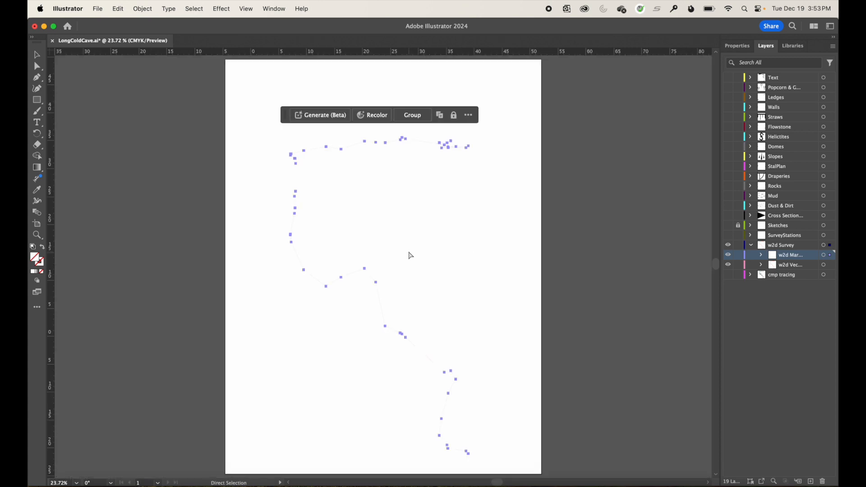
key(z)
drag(383, 142, 528, 223)
drag(369, 127, 522, 216)
key(v)
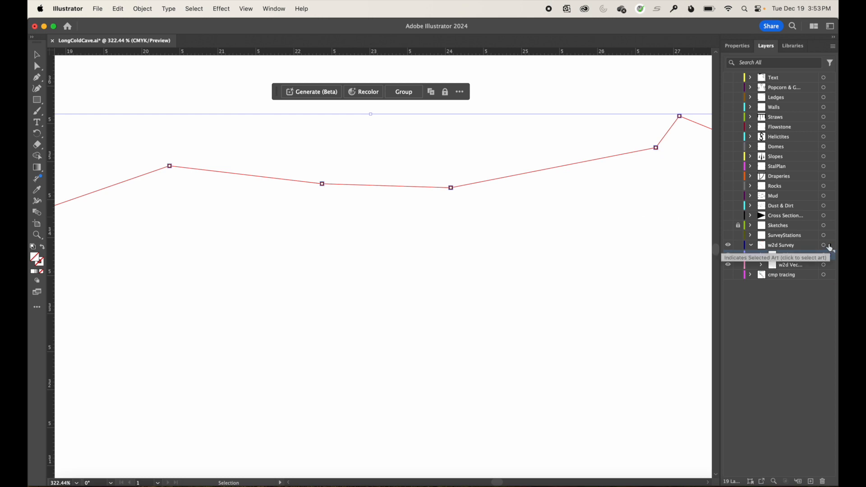
drag(828, 246, 829, 237)
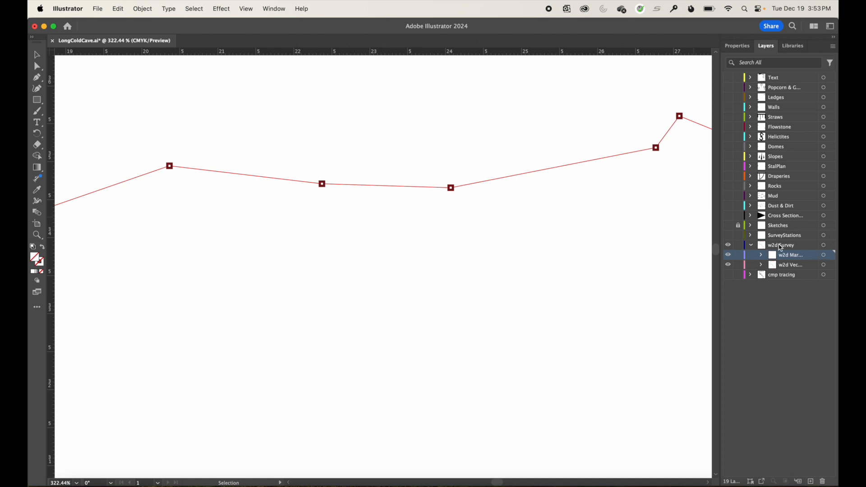
Toggle the SurveyStations layer's visibility to compare its contents with the markers still on w2d Survey, leaving it hidden.
click(728, 235)
click(728, 235)
click(727, 236)
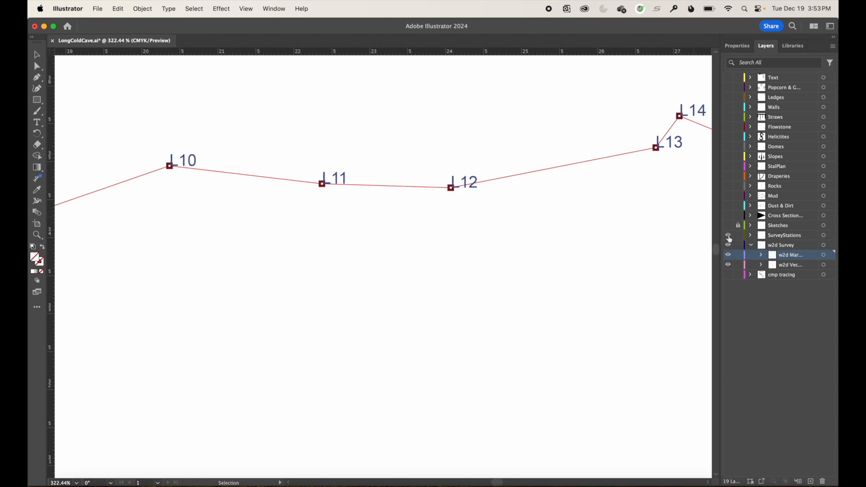
click(728, 235)
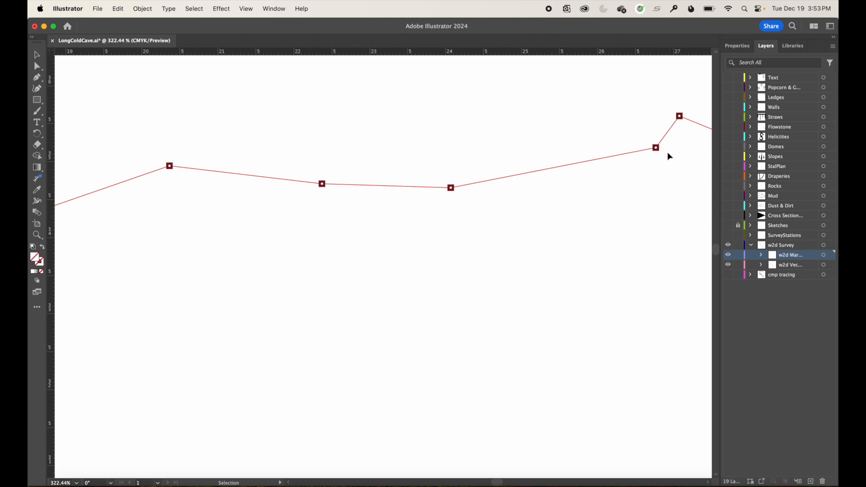
Select the remaining marker at station L12 and examine it close up with the SurveyStations layer briefly shown.
click(656, 147)
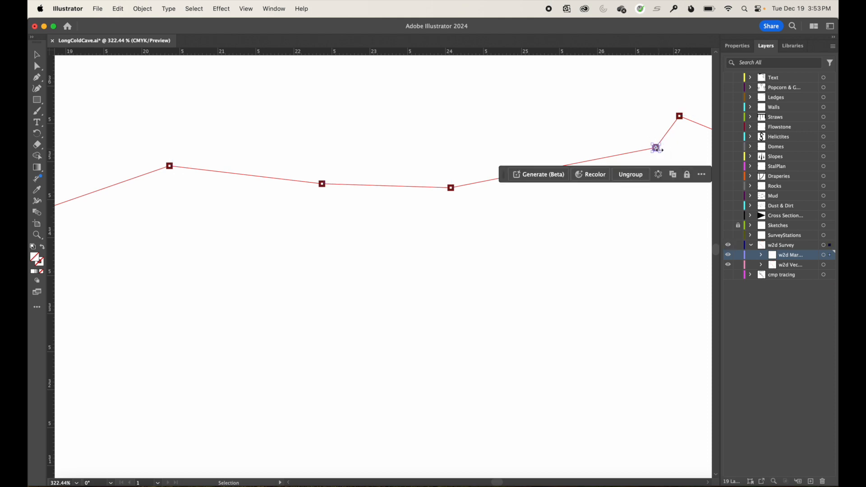
click(450, 188)
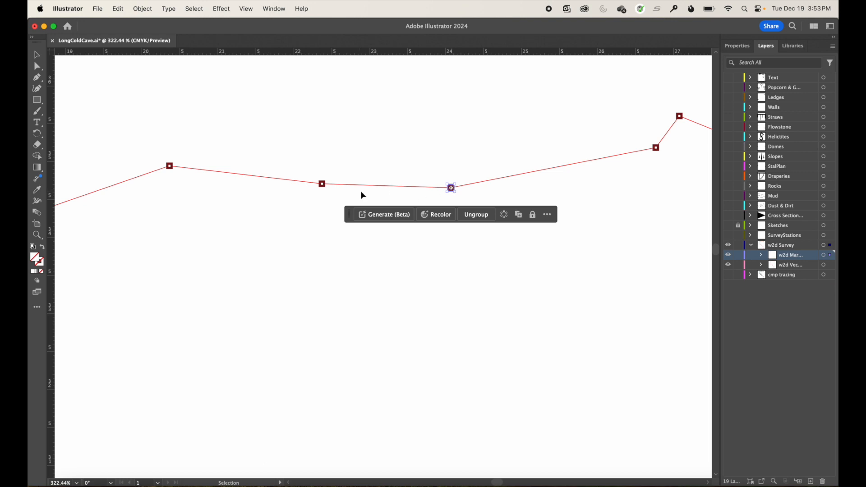
scroll(443, 170, up, 5)
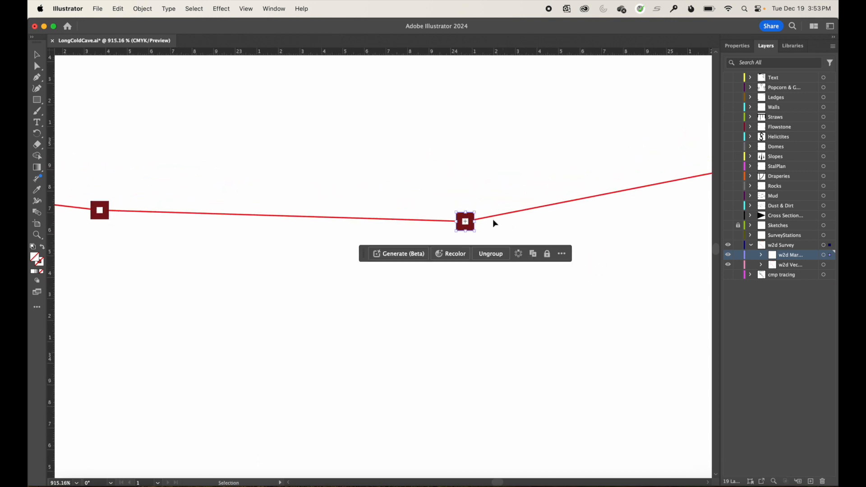
key(super+space)
super+click(452, 208)
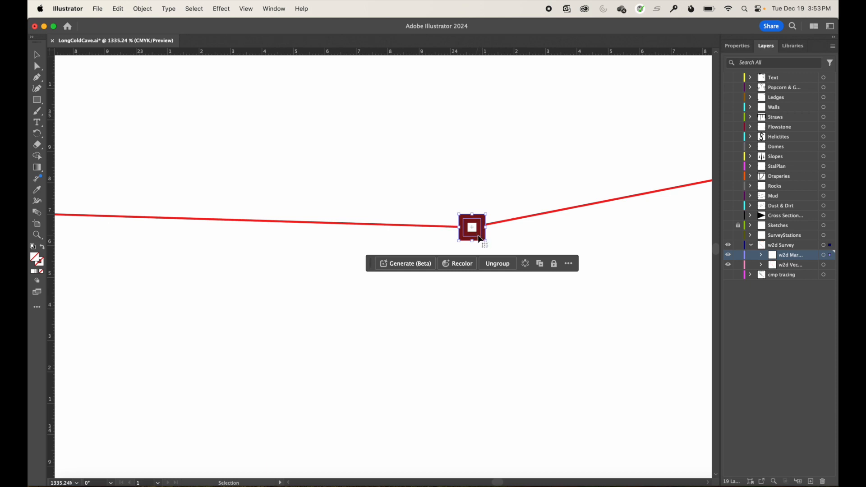
click(727, 236)
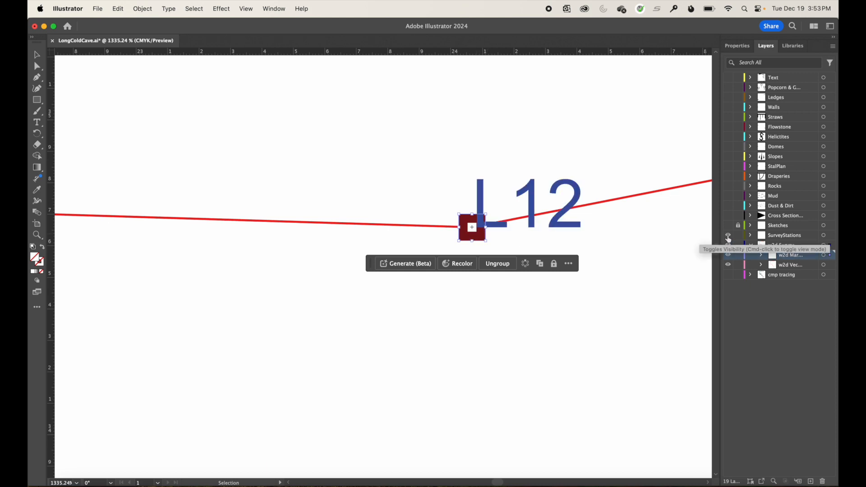
click(728, 236)
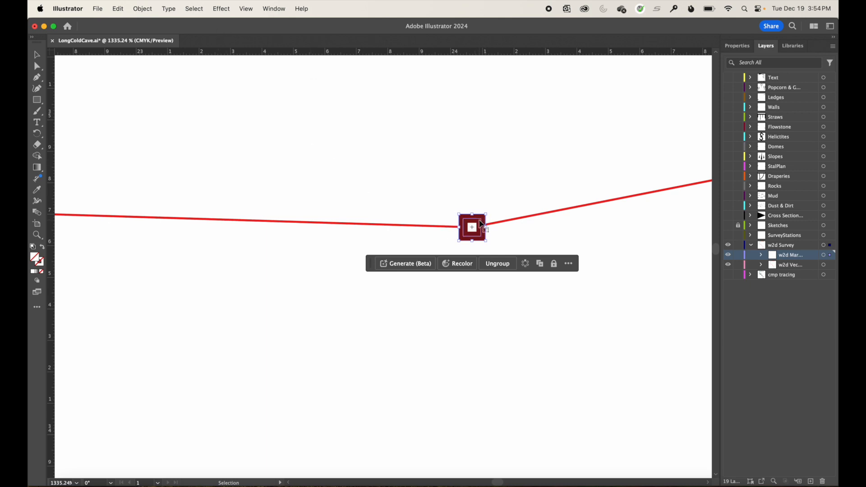
Try to select all objects with the same stroke color as the L12 station marker.
click(246, 8)
mouse_move(192, 9)
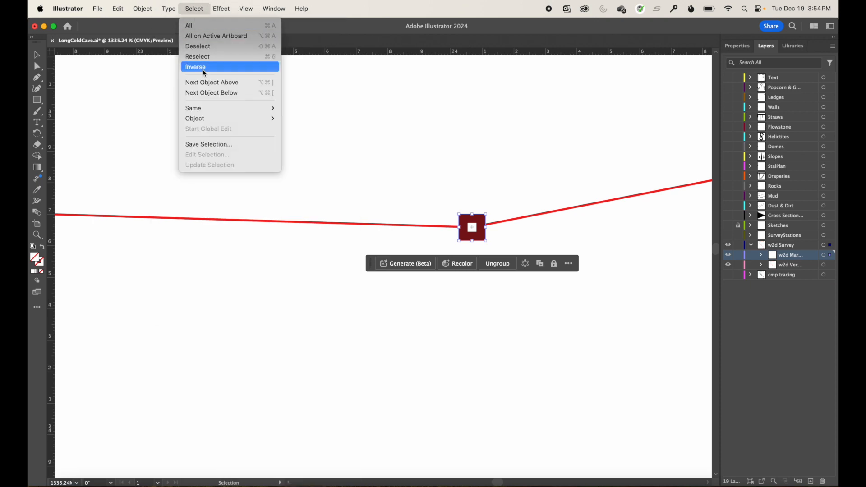
mouse_move(205, 107)
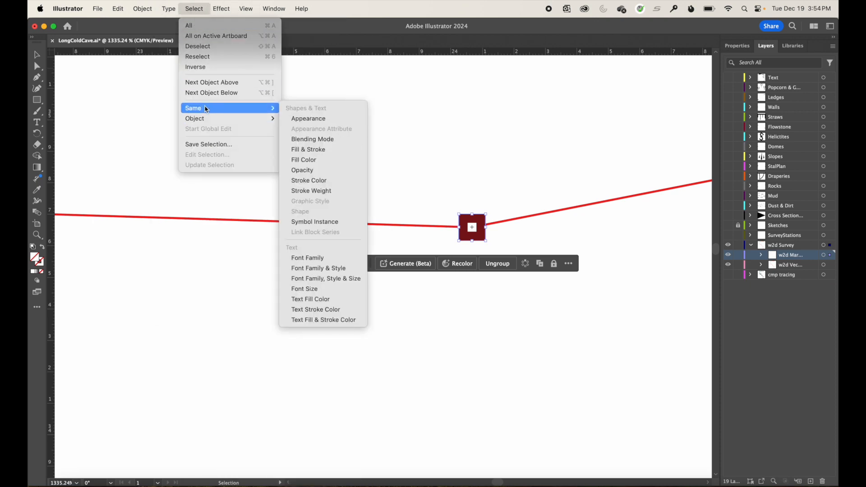
click(324, 181)
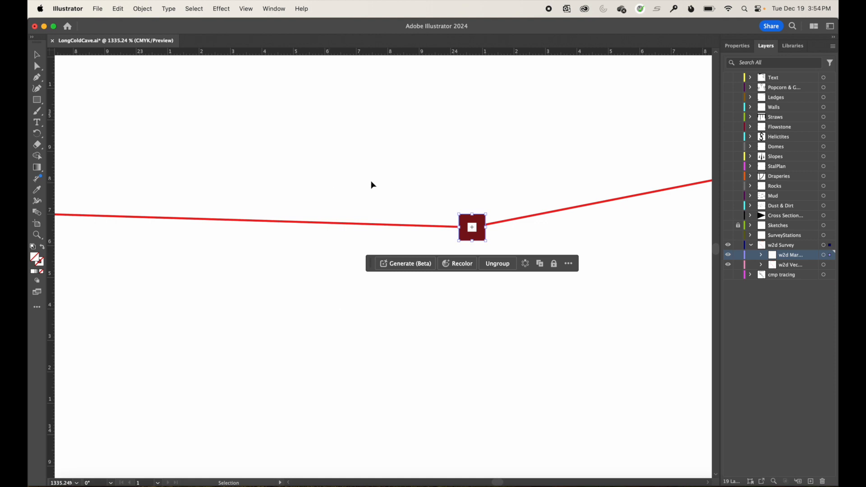
Try to select all objects with the same stroke weight as the L12 station marker.
key(super+0)
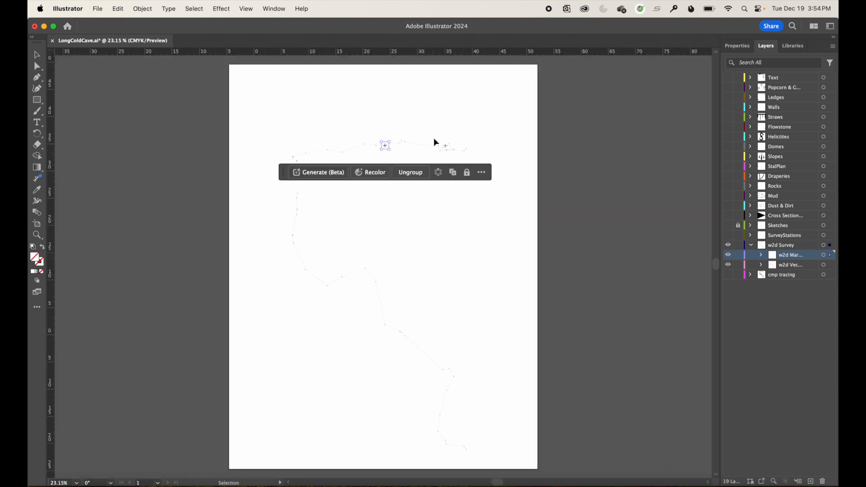
key(z)
drag(379, 133, 506, 253)
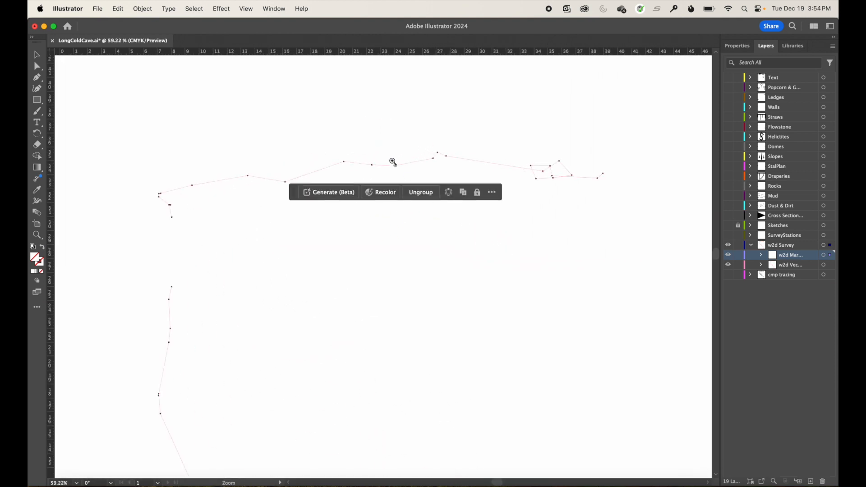
drag(387, 159, 586, 296)
key(v)
key(z)
drag(398, 165, 492, 252)
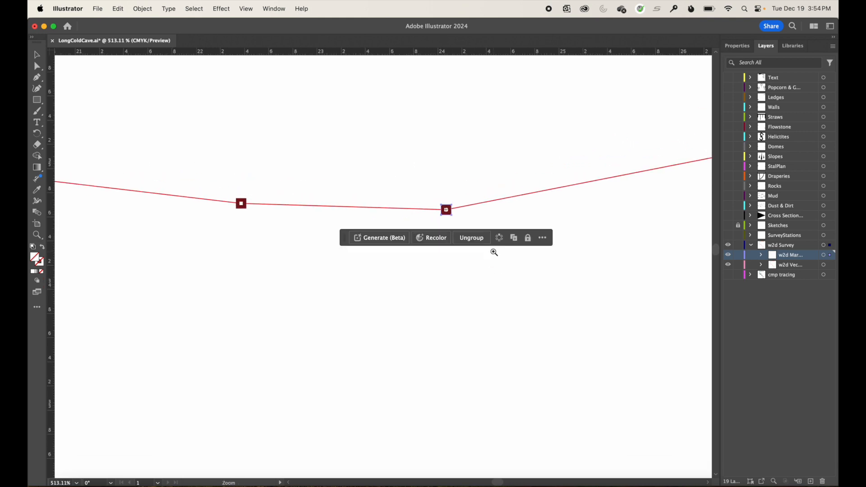
key(v)
click(190, 9)
mouse_move(202, 108)
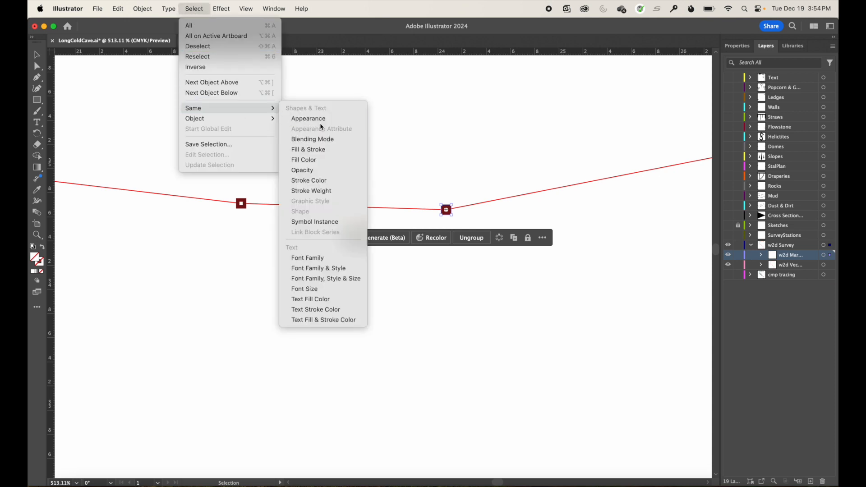
click(321, 191)
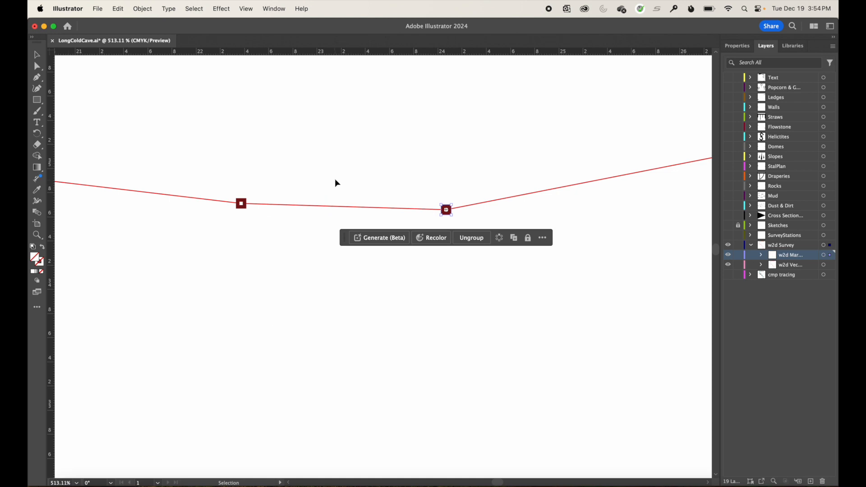
Select all the red survey lines on the w2d Survey layer together and move them into the SurveyStations layer.
click(199, 8)
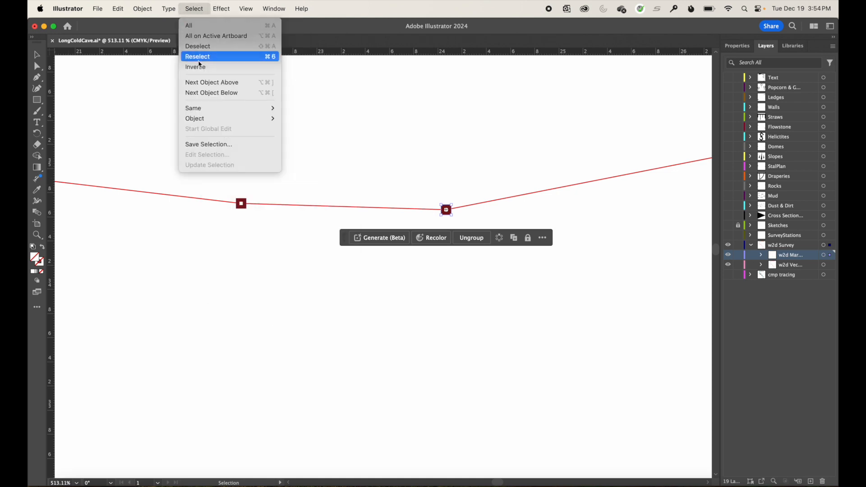
mouse_move(204, 108)
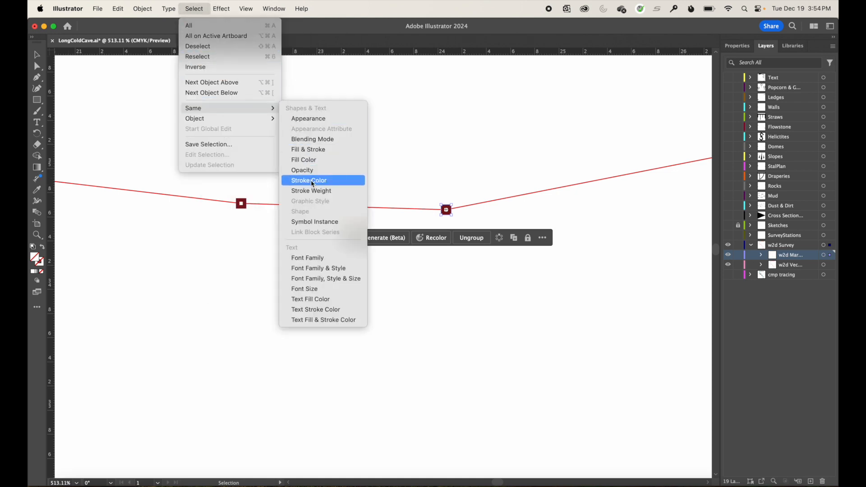
click(311, 160)
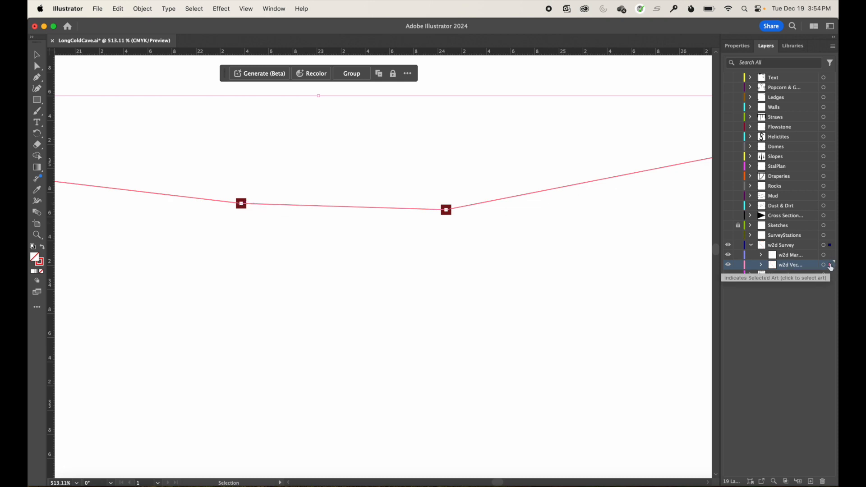
drag(831, 266, 831, 240)
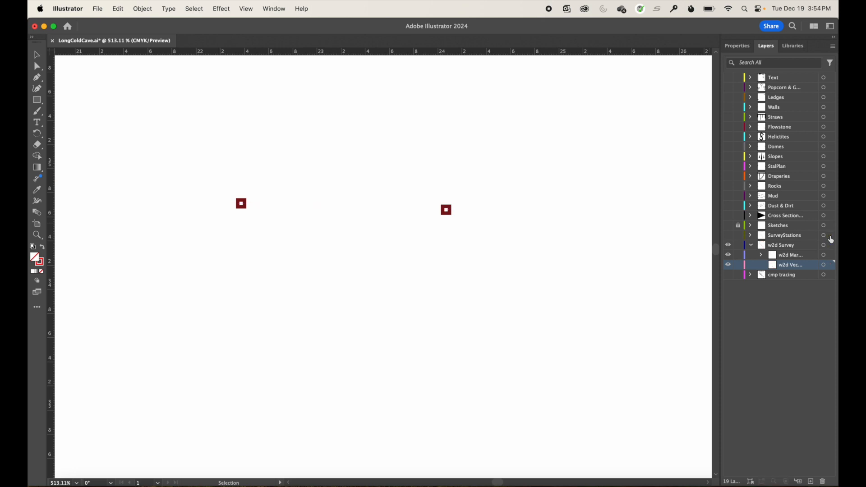
Undo the move of the red survey lines into the SurveyStations layer, checking the L12 marker and adjoining line.
key(super+z)
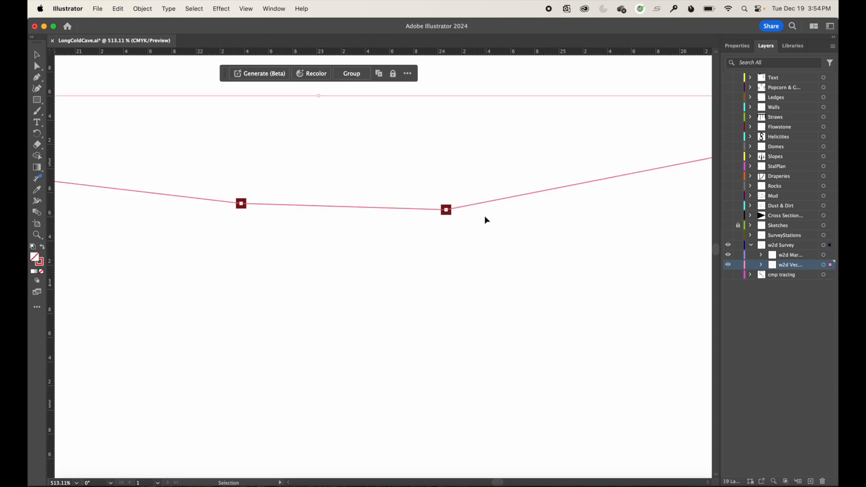
click(446, 210)
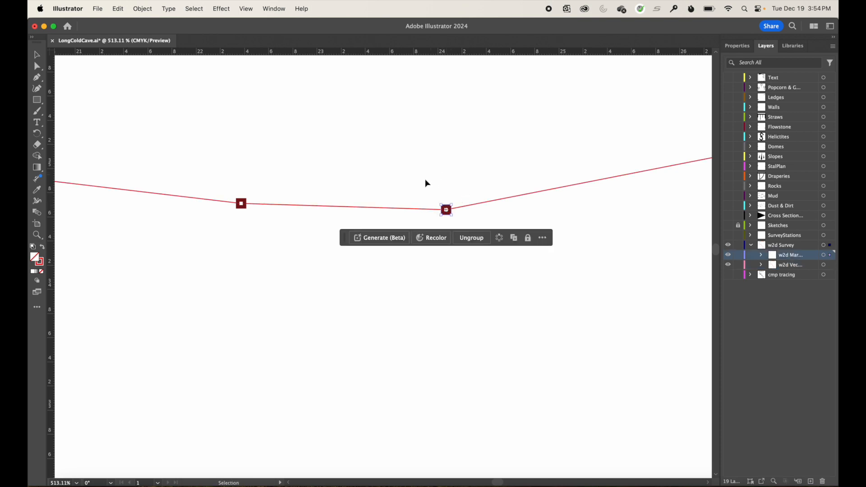
click(389, 206)
click(402, 151)
key(super+z)
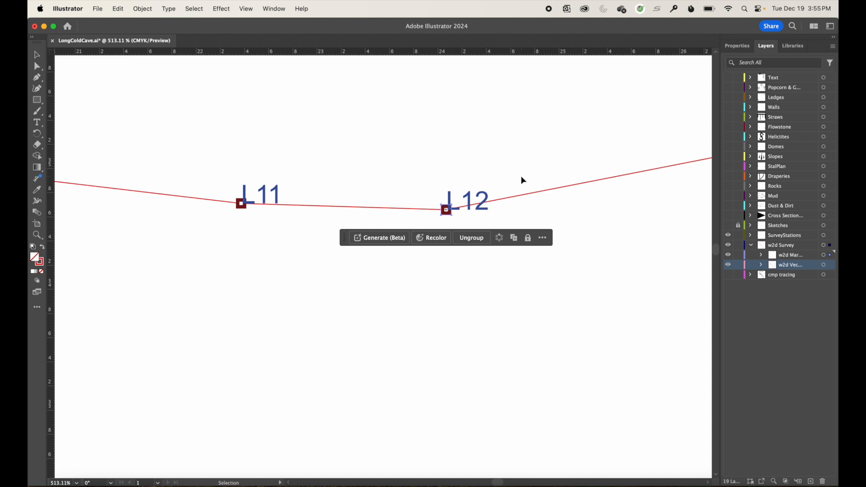
click(727, 235)
key(super+z)
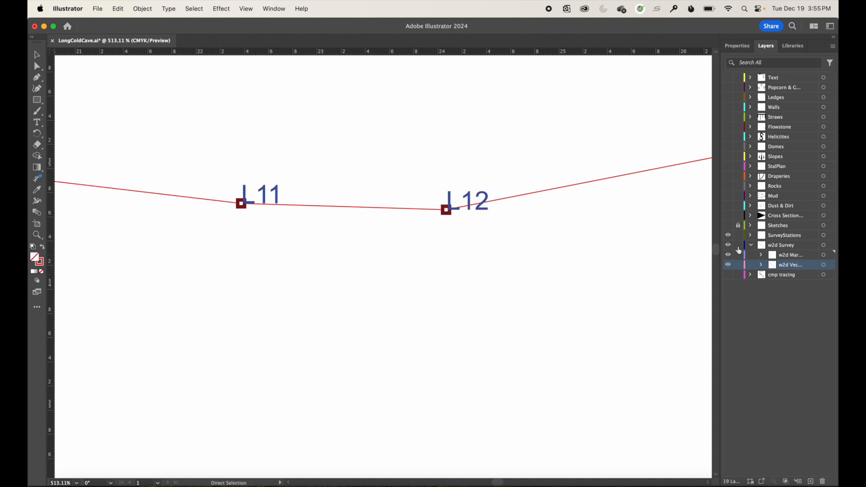
Select all the station markers on the w2d Survey layer across the whole artboard.
click(445, 211)
key(a)
click(449, 266)
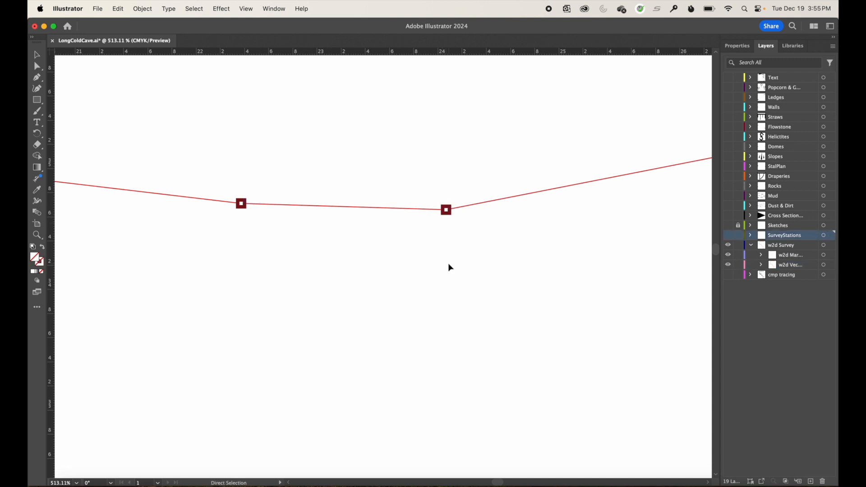
click(728, 235)
key(super+0)
key(super+a)
click(545, 271)
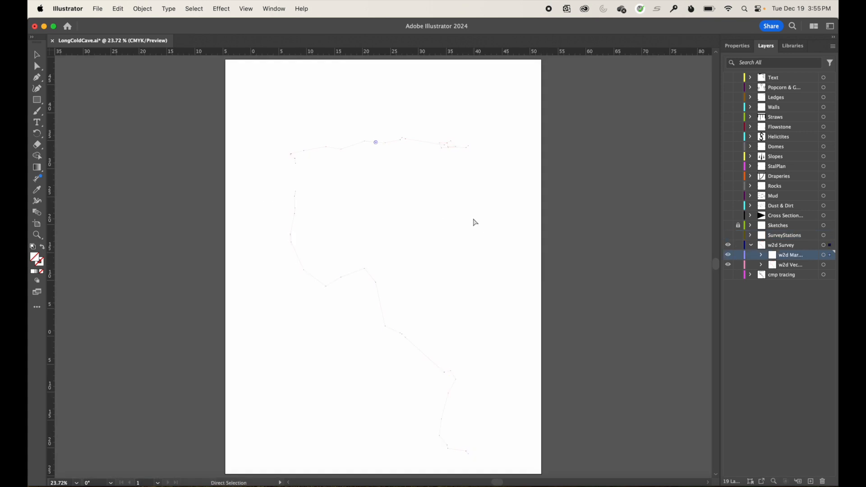
key(super+a)
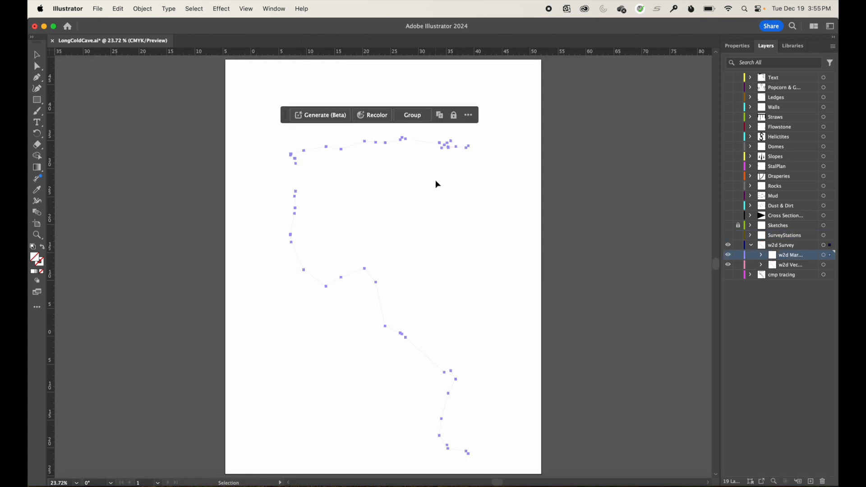
Select all the red survey lines by matching the stroke color of one line segment in the upper survey.
key(super+space)
drag(390, 138, 530, 242)
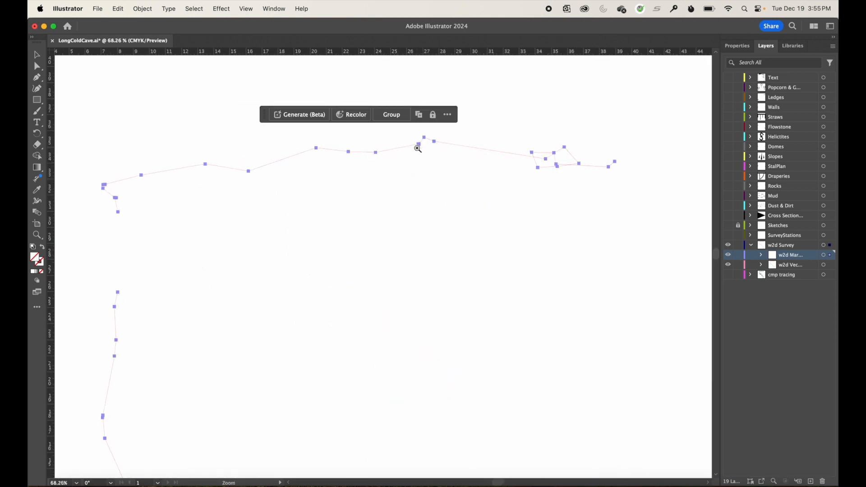
drag(418, 146, 512, 228)
key(super+space)
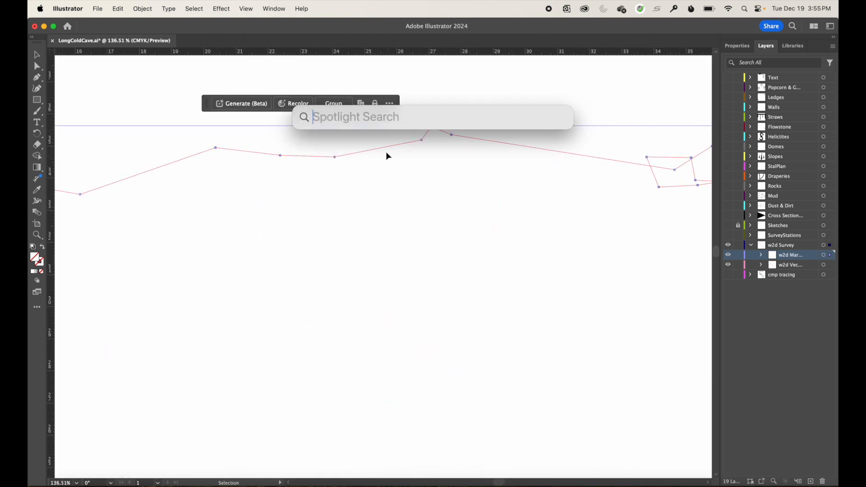
click(386, 149)
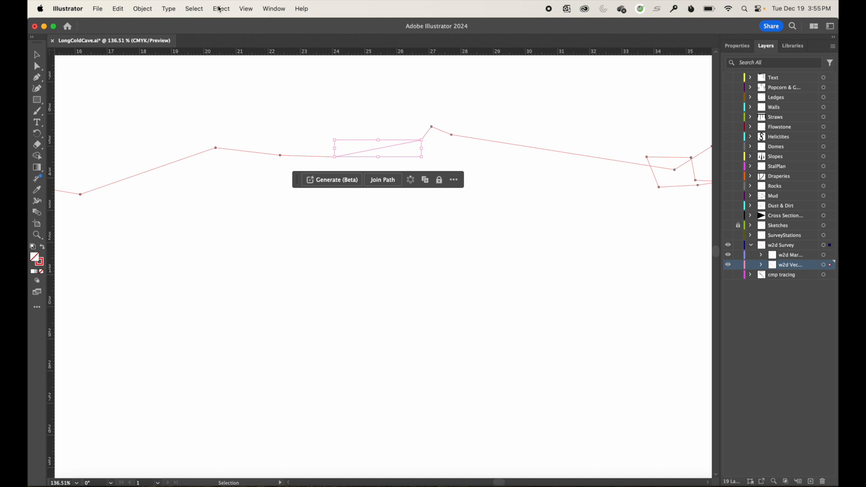
click(201, 10)
mouse_move(225, 108)
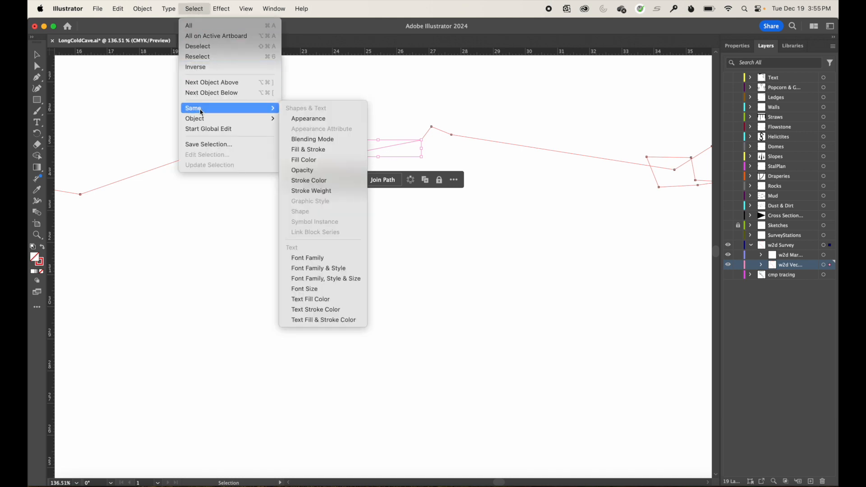
click(315, 180)
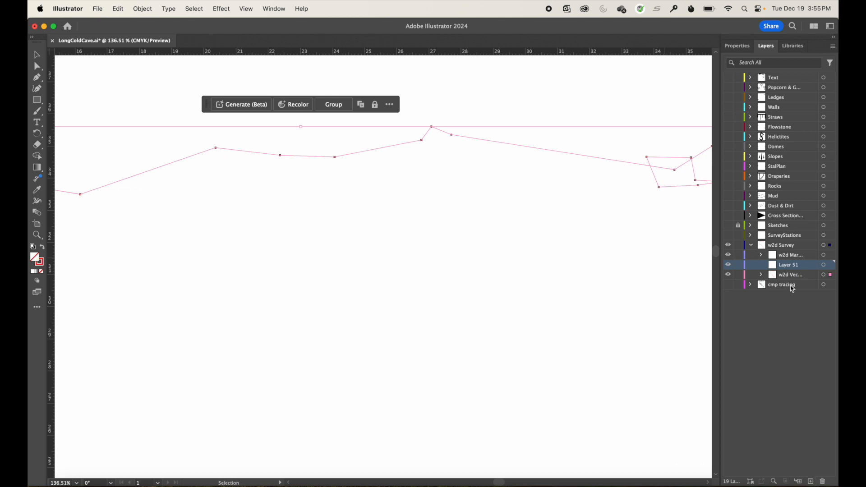
Place a new top-level layer between SurveyStations and w2d Survey and name it LinePlot.
drag(788, 266, 769, 240)
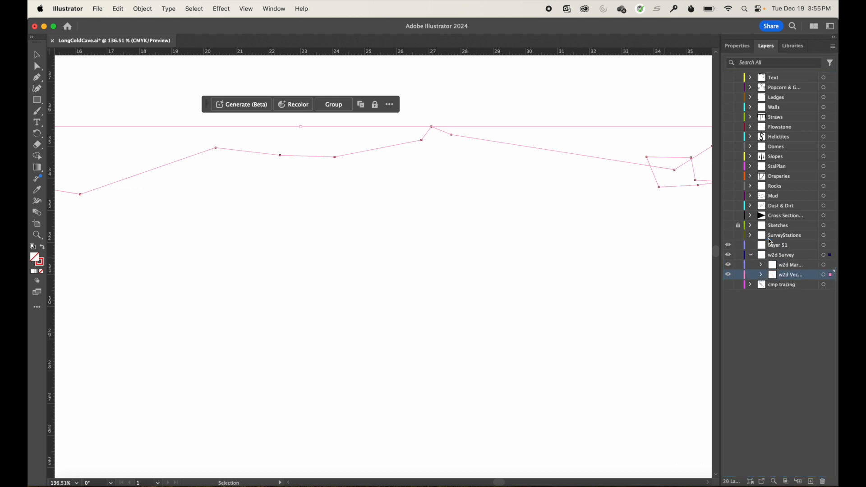
double_click(779, 248)
text(L)
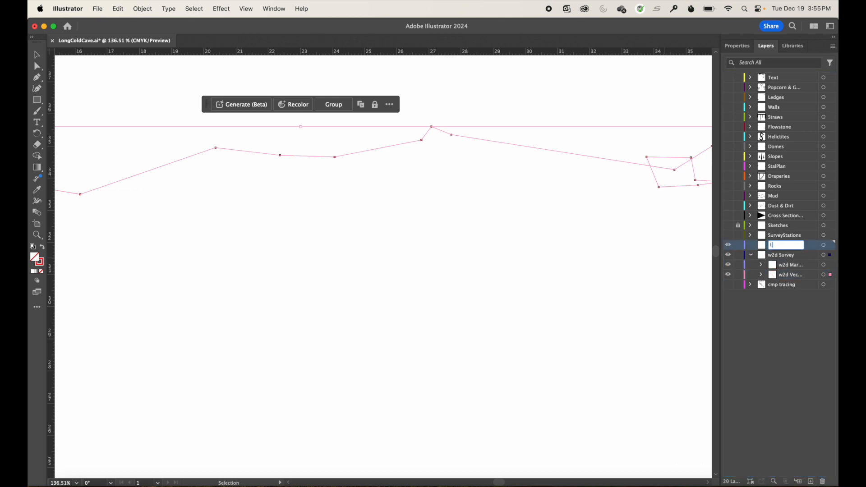
text(inePlot)
key(Return)
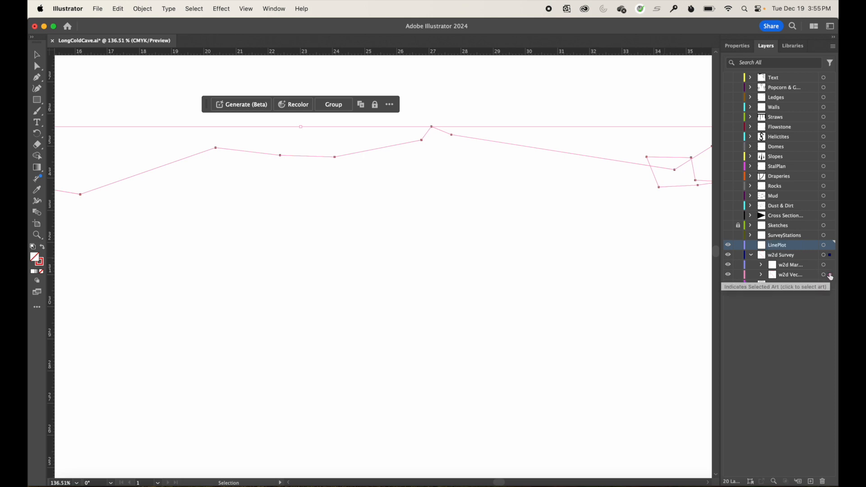
Move the selected red survey lines into the LinePlot layer and hide that layer.
drag(830, 276, 829, 245)
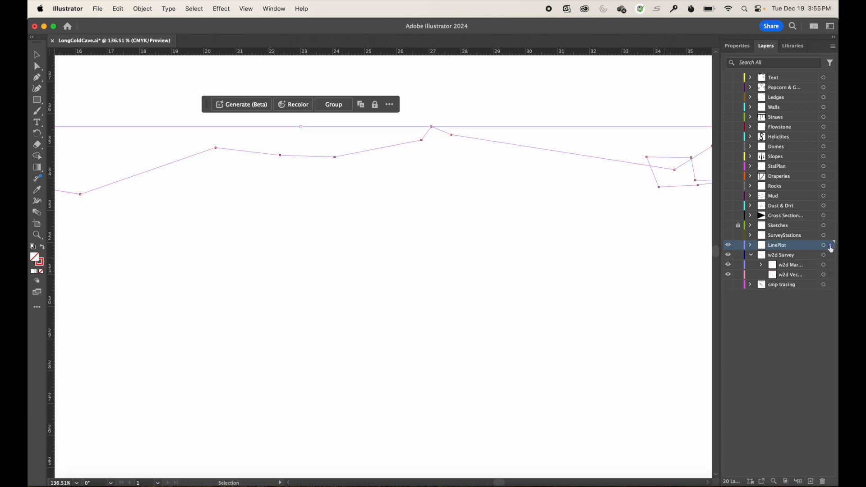
click(727, 245)
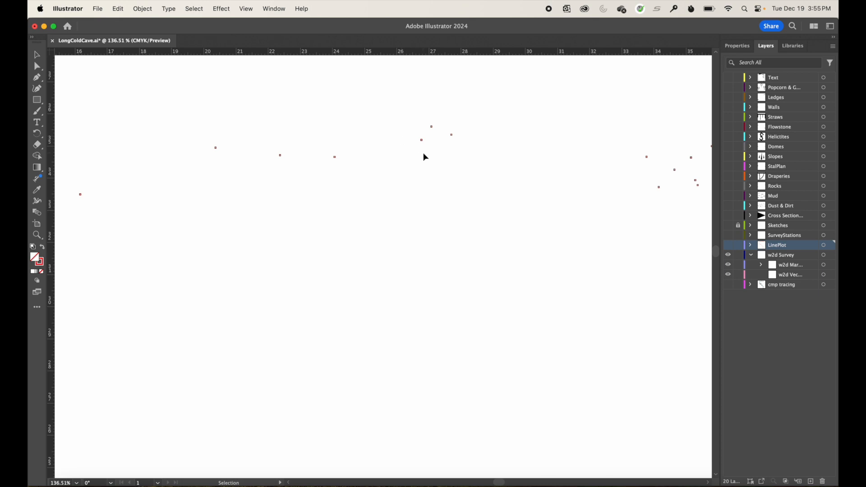
Select all the remaining station markers on the w2d Survey layer and move them into the SurveyStations layer.
key(super+space)
mouse_move(413, 138)
mouse_down()
mouse_move(537, 192)
mouse_move(449, 162)
mouse_move(559, 199)
mouse_up()
click(494, 186)
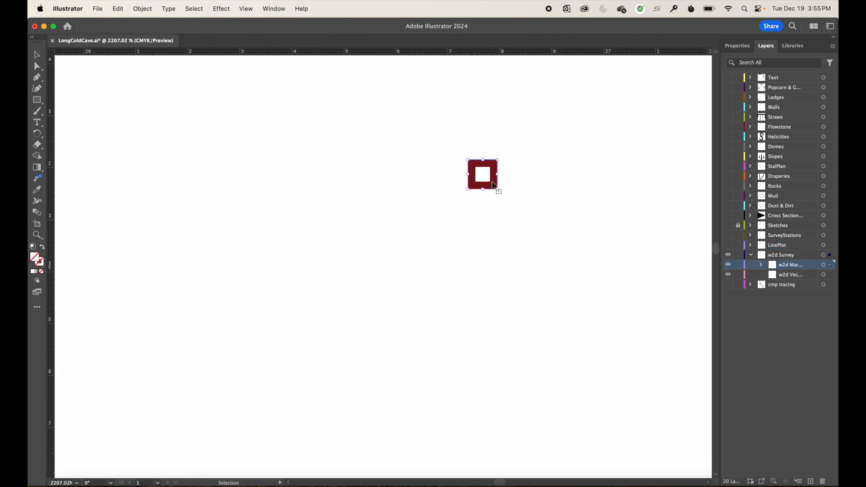
click(483, 201)
key(a)
key(super+0)
key(super+a)
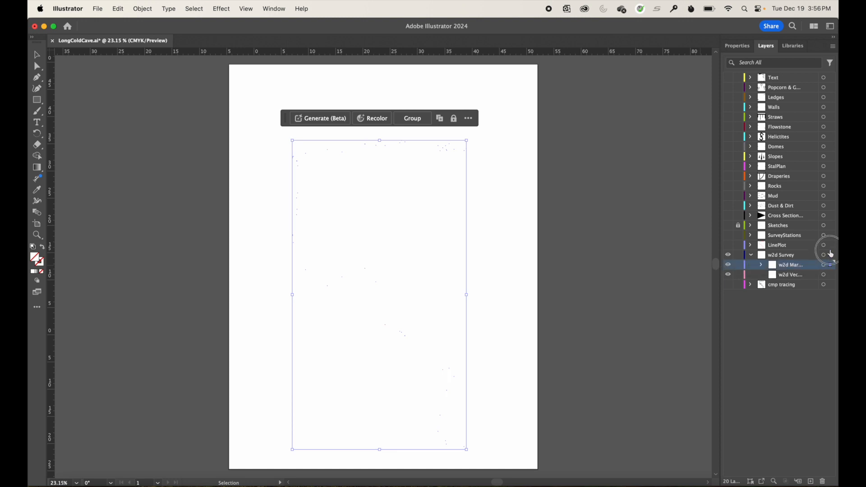
key(Delete)
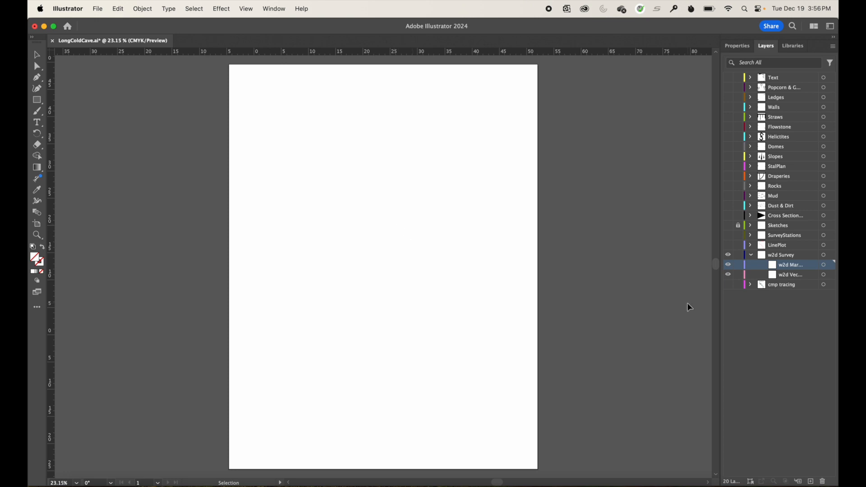
Delete the emptied w2d Survey layer together with its sublayers.
click(788, 257)
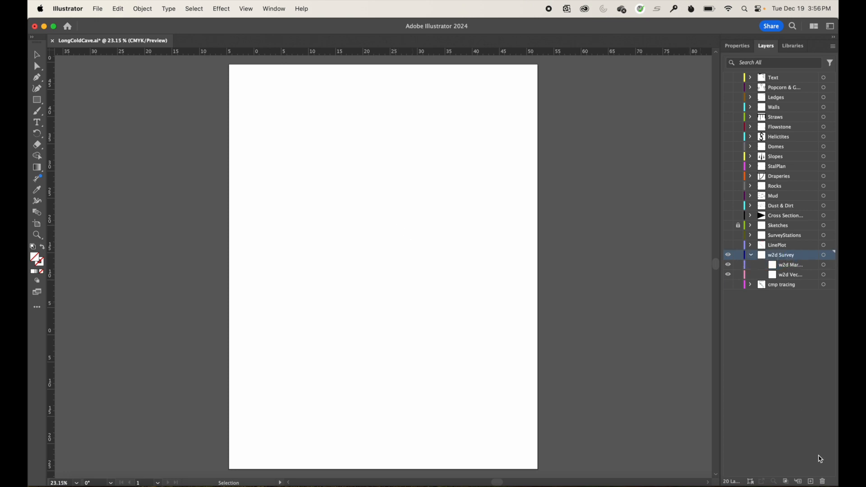
click(821, 481)
key(super+y)
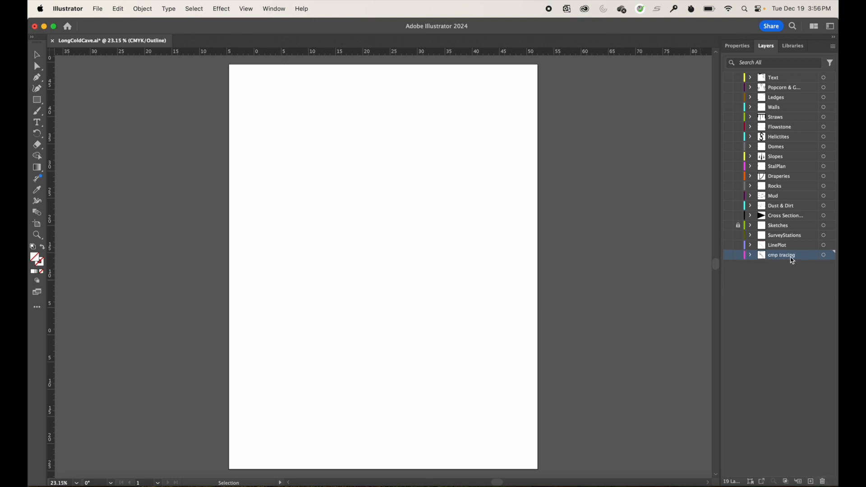
Show the cmp tracing layer in preview mode and examine its wall shapes close up.
click(728, 255)
key(super+y)
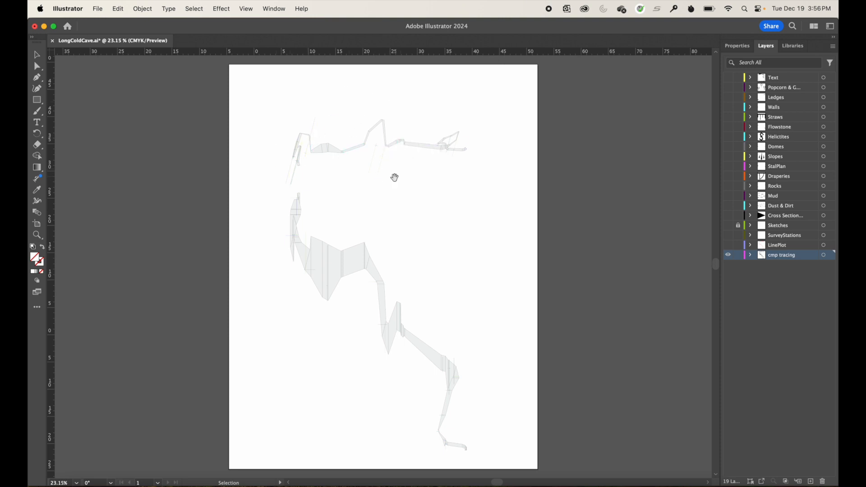
scroll(394, 177, up, 5)
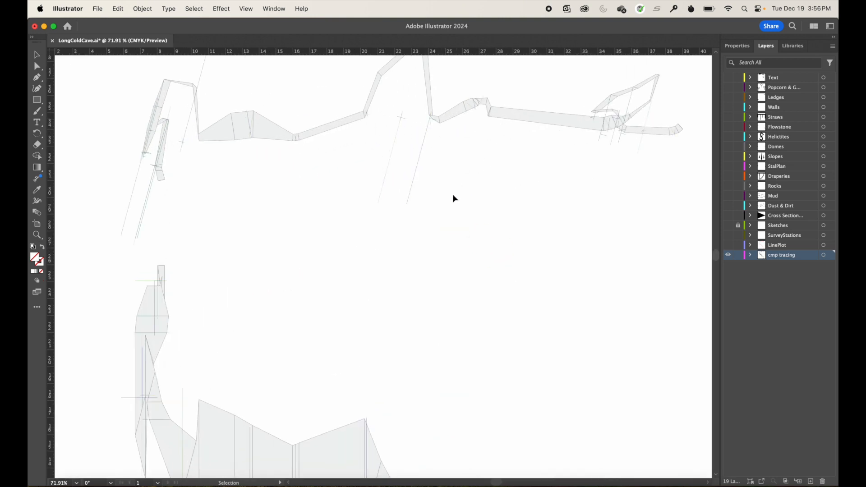
scroll(458, 247, down, 2)
scroll(458, 247, right, 1)
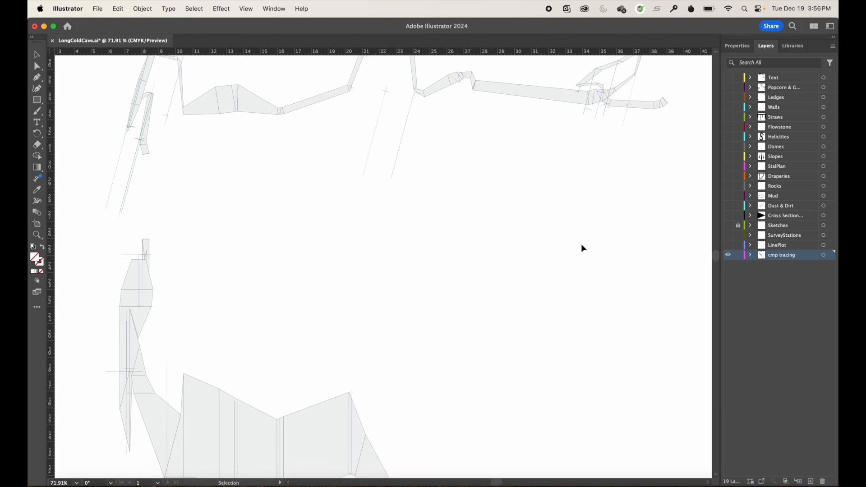
Rename the cmp tracing layer as SVG Walls.
double_click(789, 259)
click(450, 299)
double_click(784, 256)
text(Walls)
key(Return)
drag(672, 45, 689, 45)
double_click(779, 255)
text(SVG Walls)
key(Return)
Check the LinePlot and Sketches layers by toggling their visibility, and hide the SVG Walls layer.
click(728, 247)
click(728, 247)
click(727, 247)
click(728, 248)
click(728, 246)
click(728, 255)
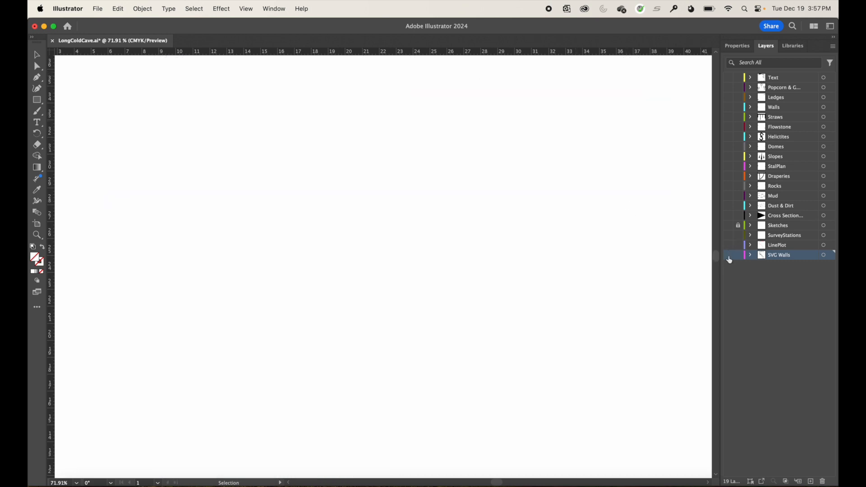
click(728, 227)
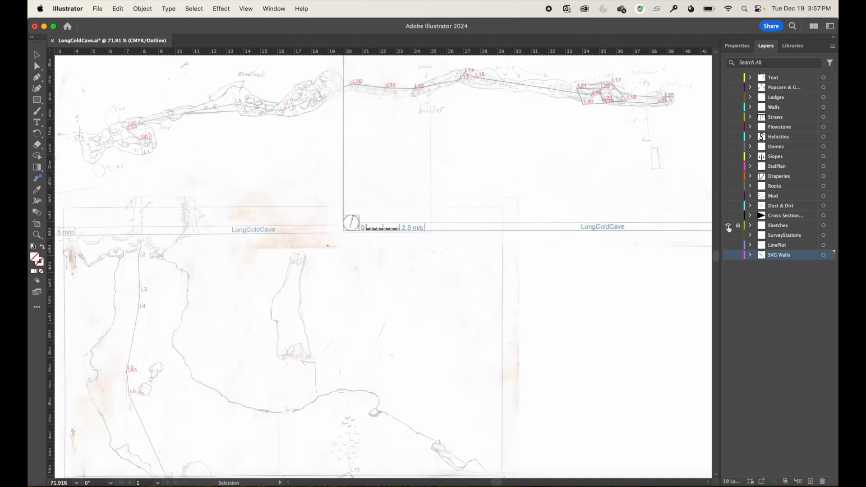
click(728, 226)
Show the SurveyStations layer and examine its markers and labels around station L20, returning to the full artboard.
click(728, 236)
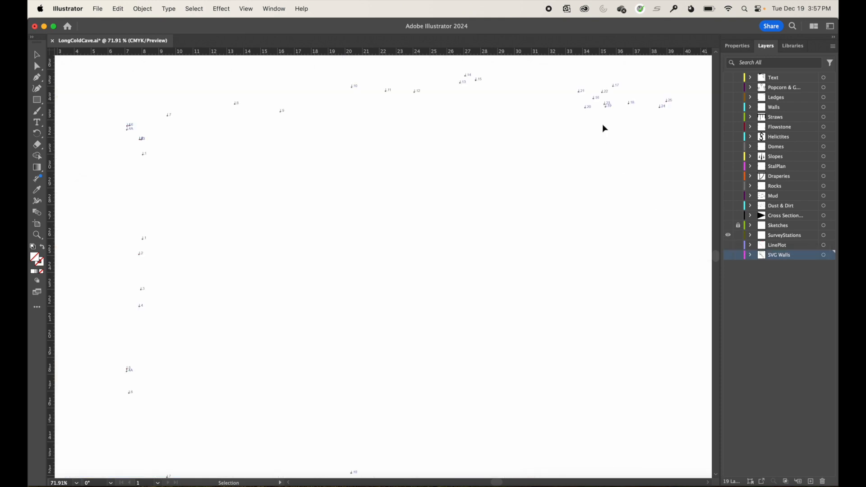
key(z)
click(573, 95)
drag(597, 118, 663, 174)
key(v)
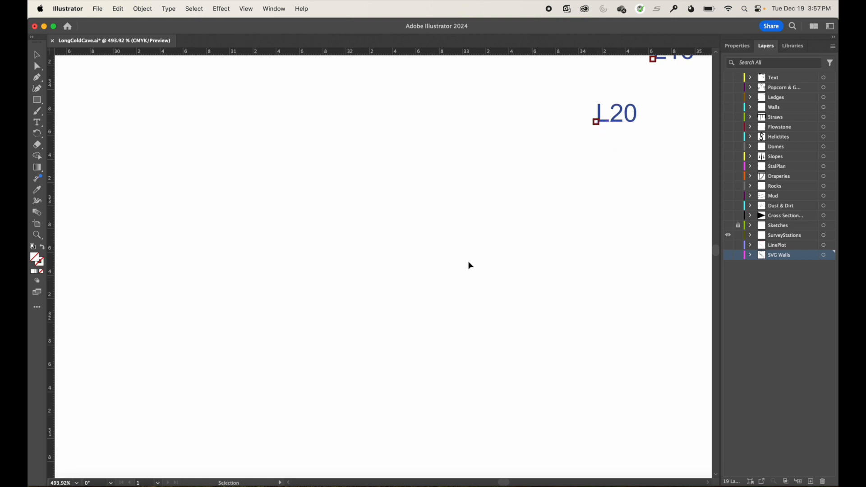
key(super+0)
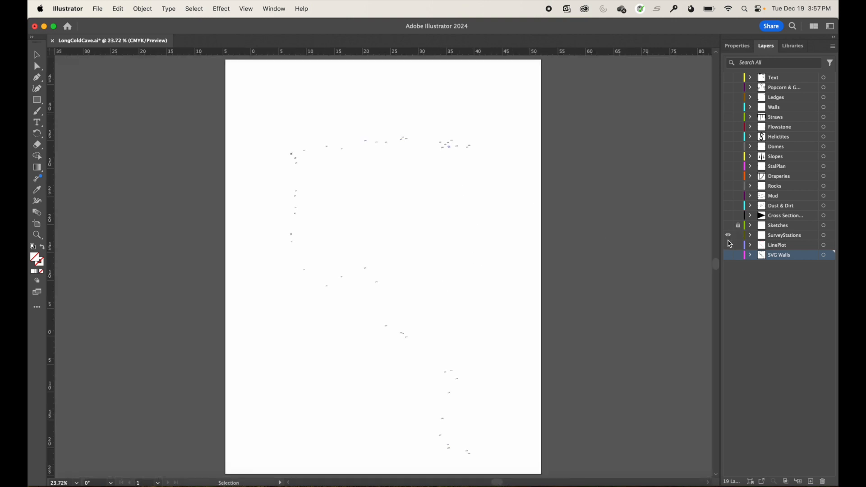
Make all the remaining hidden layers visible, from SVG Walls and LinePlot up to Text.
click(727, 255)
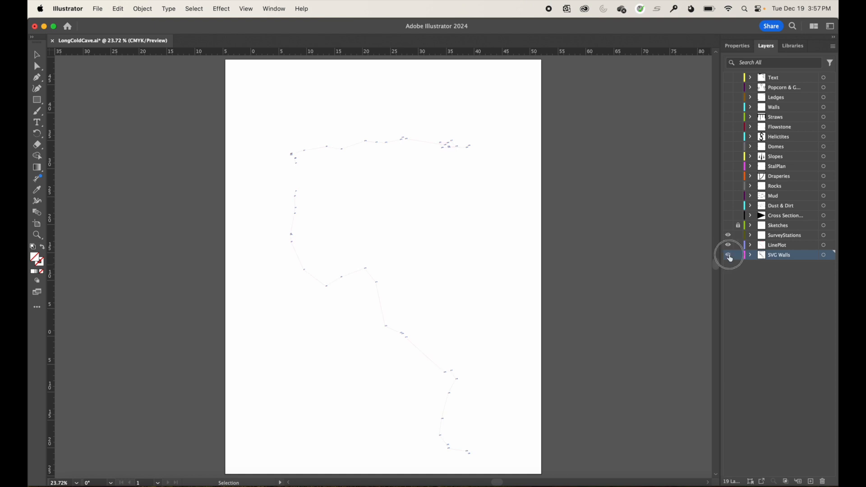
click(727, 225)
drag(731, 218, 727, 78)
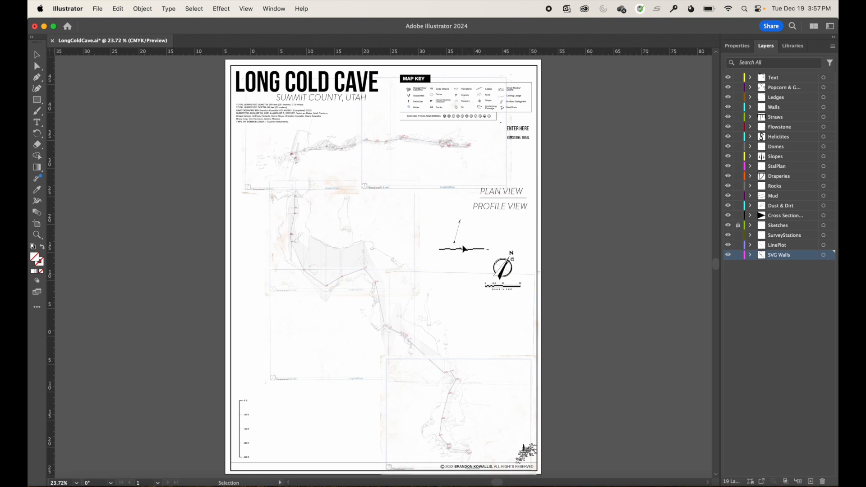
Lock the LinePlot and SurveyStations layers and hide the SVG Walls layer.
click(738, 245)
click(738, 235)
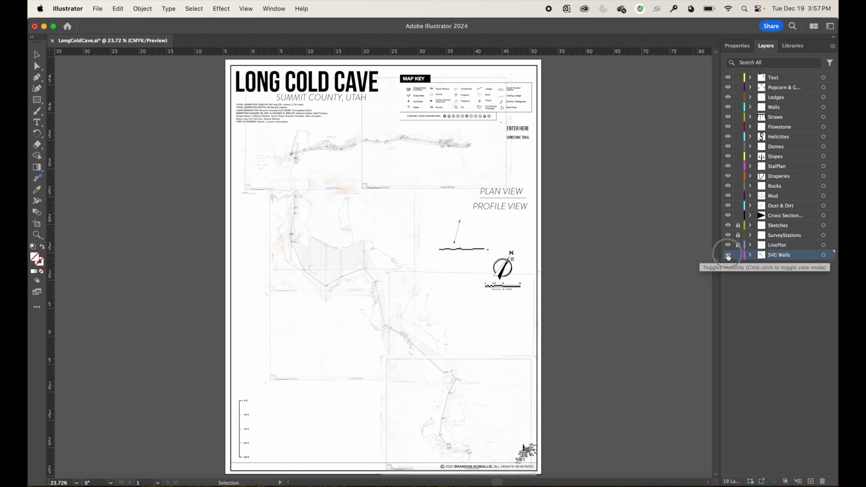
click(728, 255)
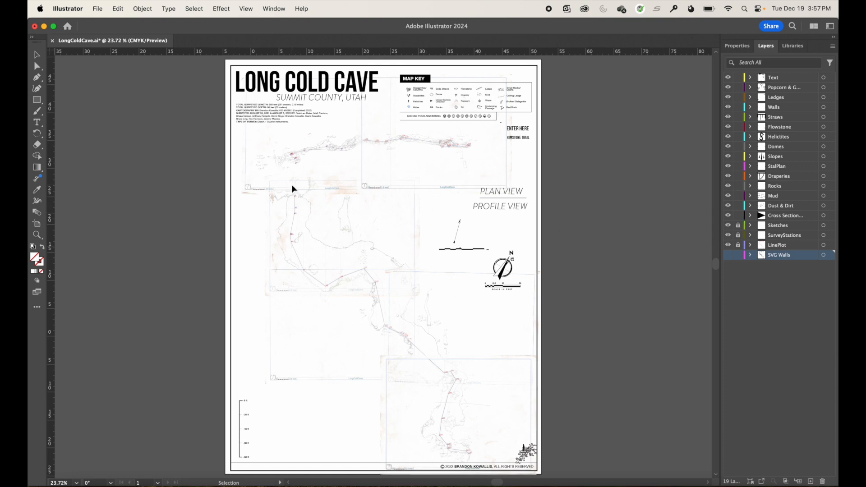
Examine the plan-view sketch between the fissure and station L8 up close.
key(z)
drag(257, 144, 460, 270)
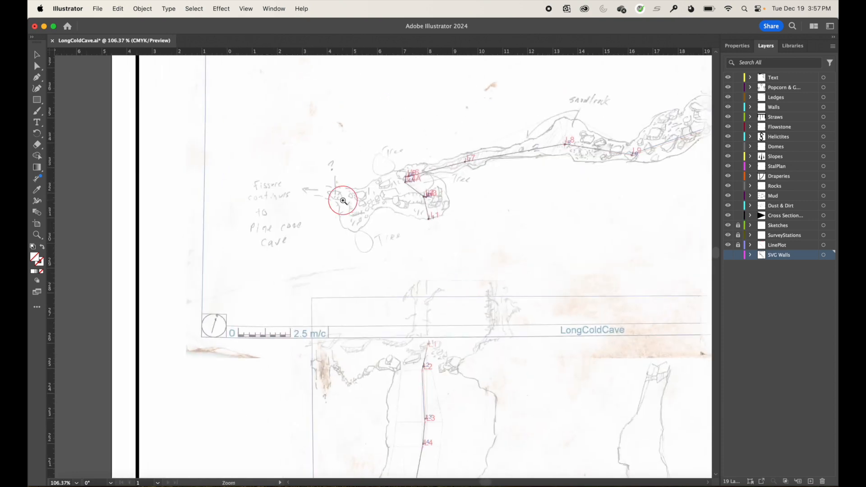
drag(338, 193, 401, 232)
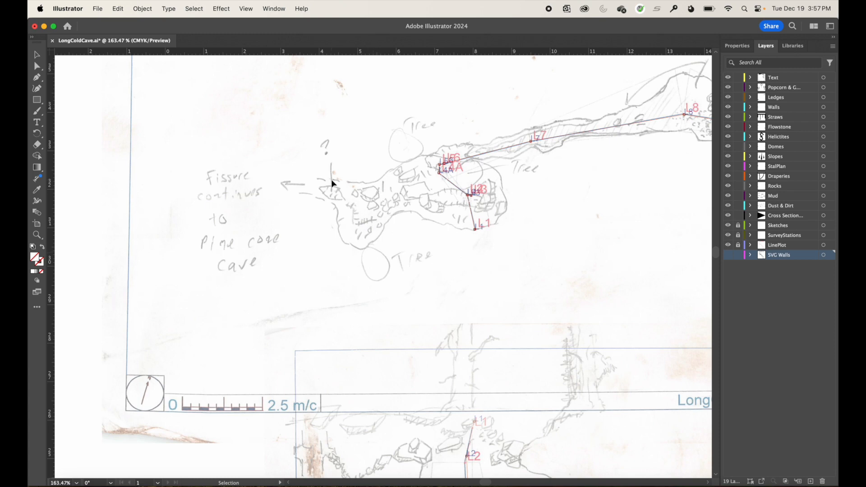
key(super+space)
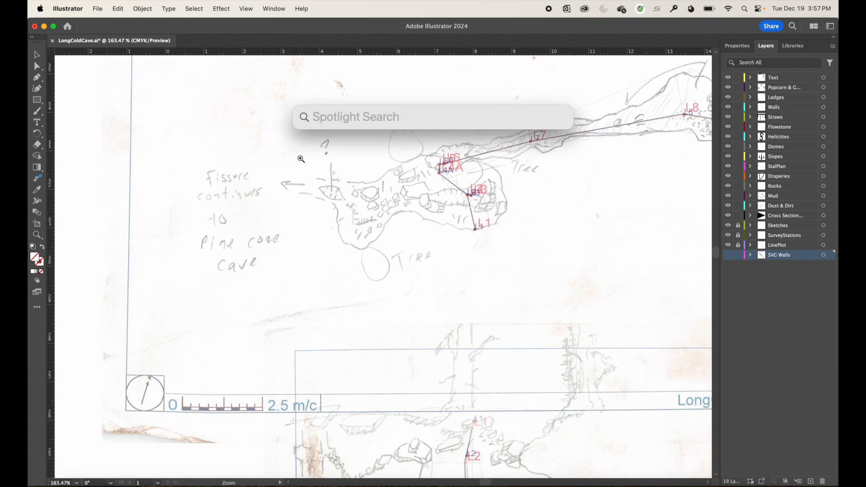
key(Escape)
key(space)
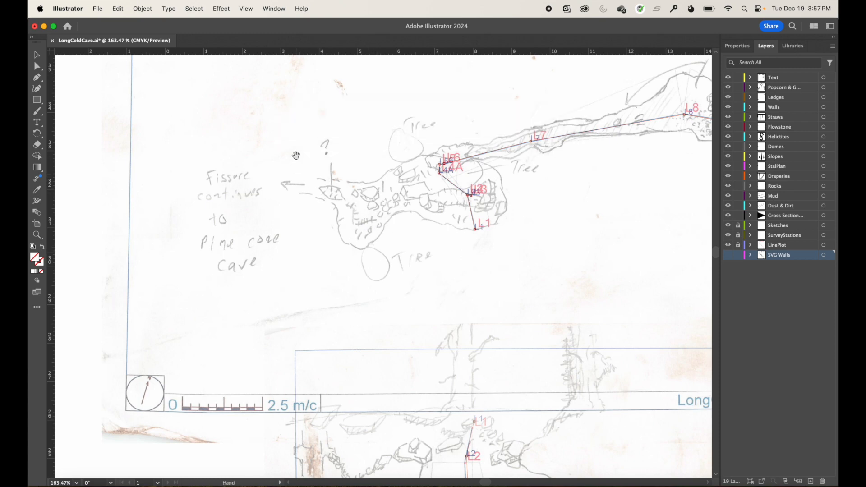
key(super+space)
key(super+space)
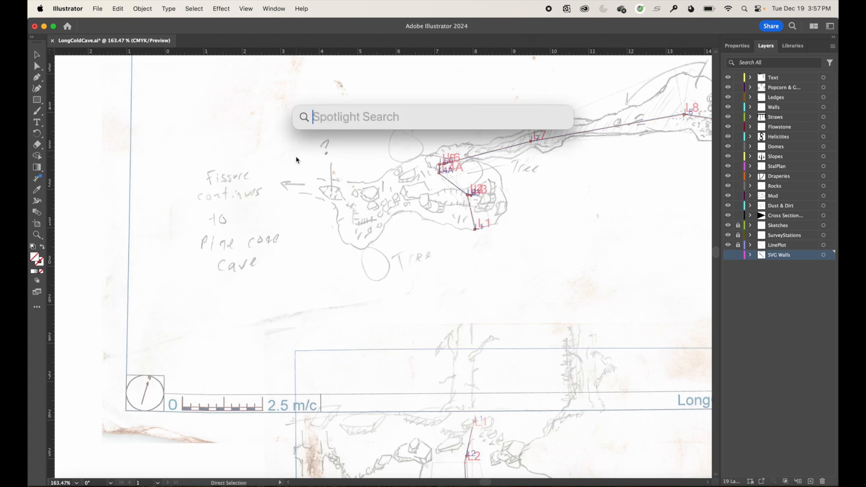
key(Escape)
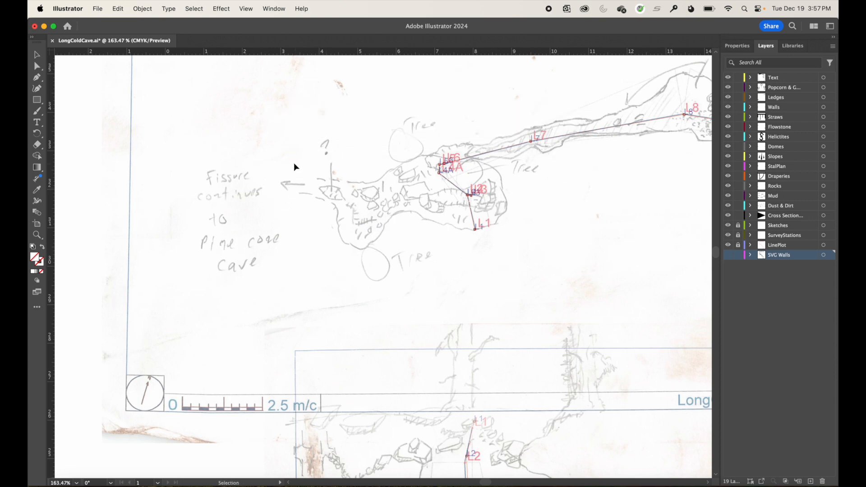
Choose the Pencil tool and make Walls the active layer for tracing the fissure end of the plan view.
key(z)
key(v)
key(z)
click(314, 190)
drag(331, 221, 463, 273)
key(v)
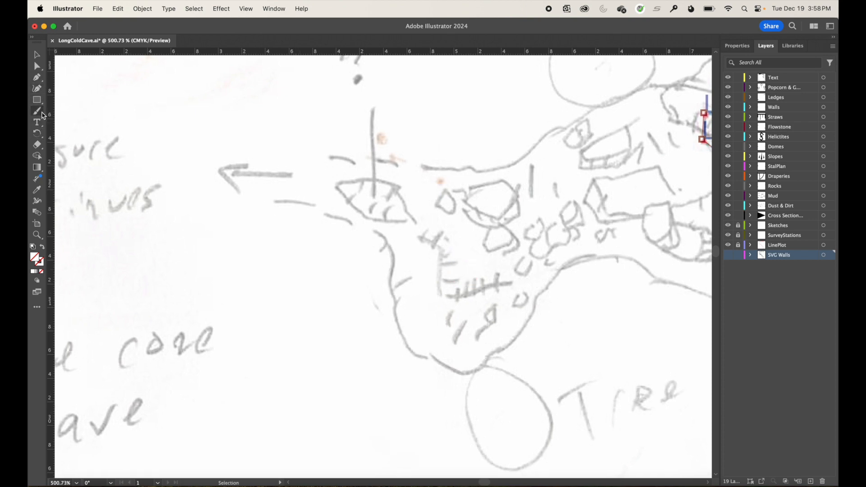
drag(38, 111, 72, 133)
key(v)
click(781, 108)
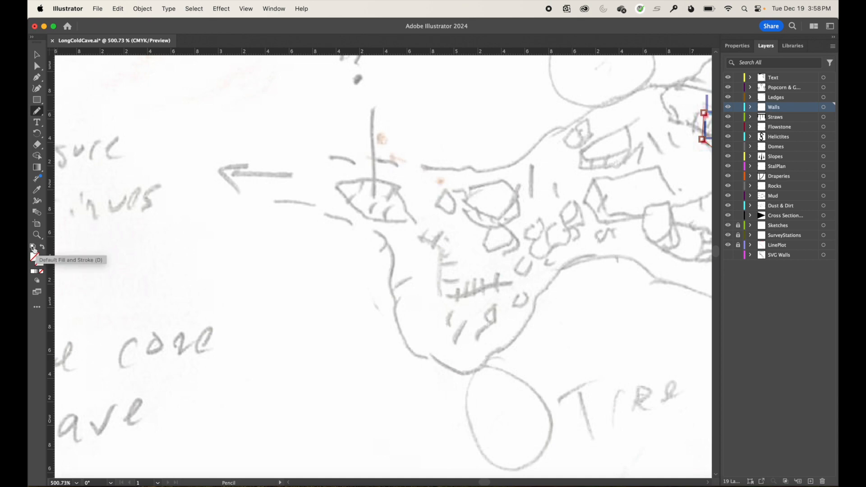
Set no fill with the default black stroke and trace a test dash about 0.39 cm wide along the fissure's lower edge.
click(33, 248)
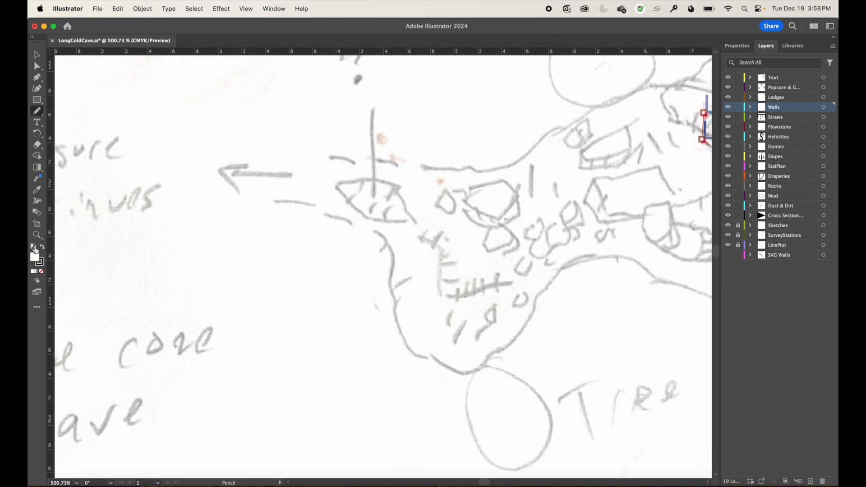
click(43, 272)
click(40, 265)
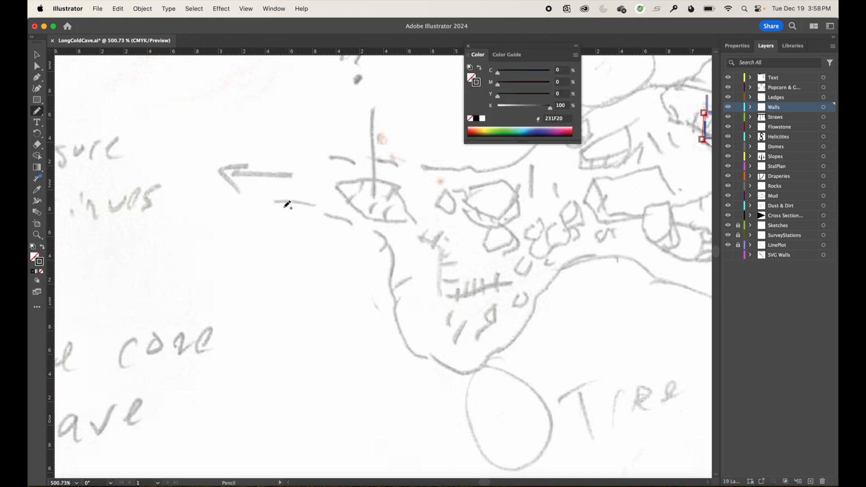
drag(272, 201, 318, 207)
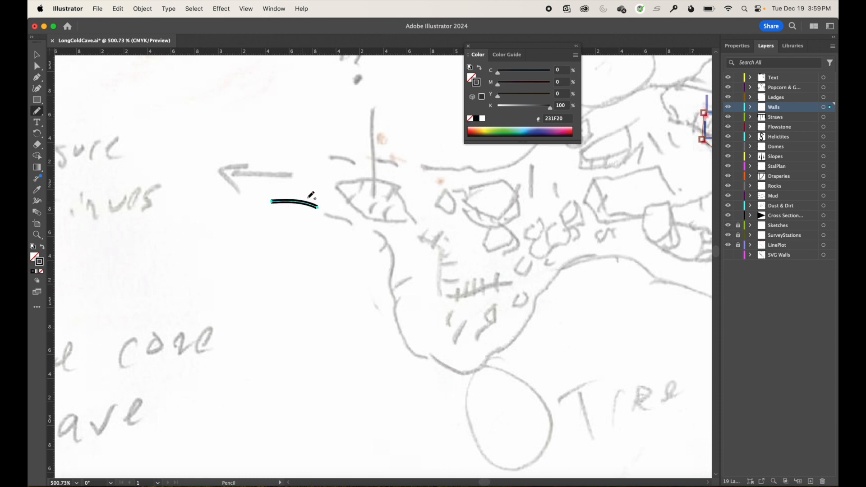
click(468, 47)
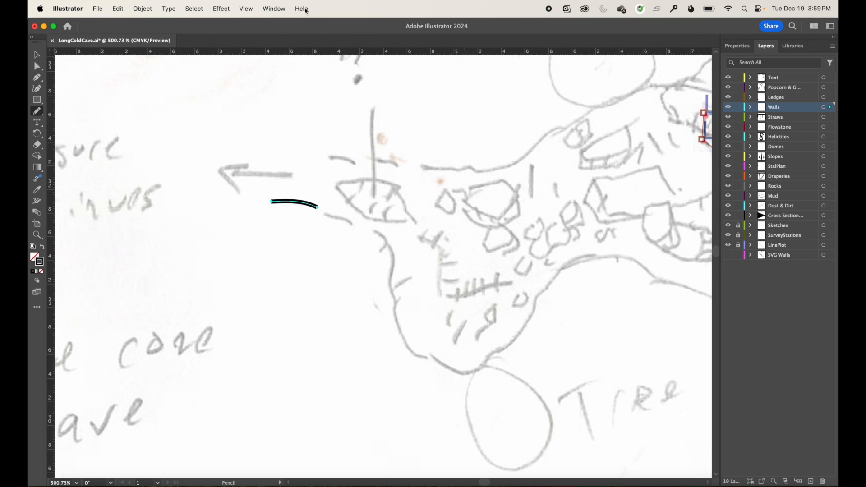
Show the Stroke settings with all their options for the traced dash.
click(265, 9)
click(778, 27)
click(736, 45)
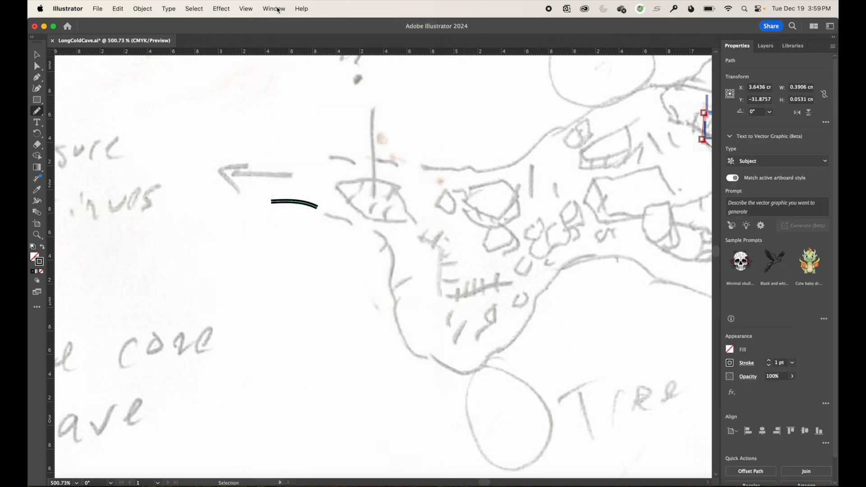
click(273, 10)
scroll(320, 377, down, 5)
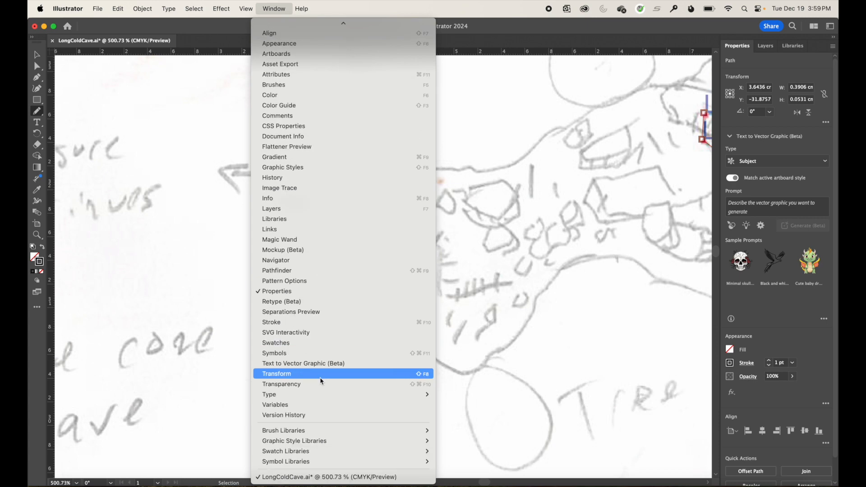
click(306, 322)
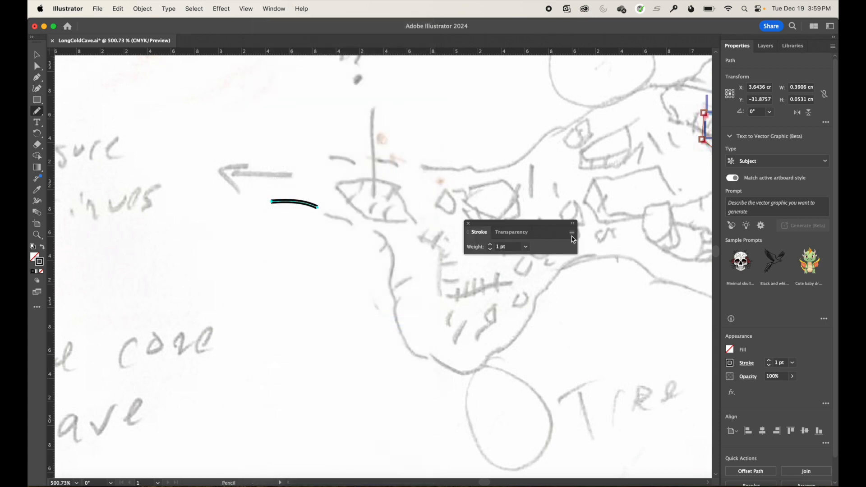
click(574, 233)
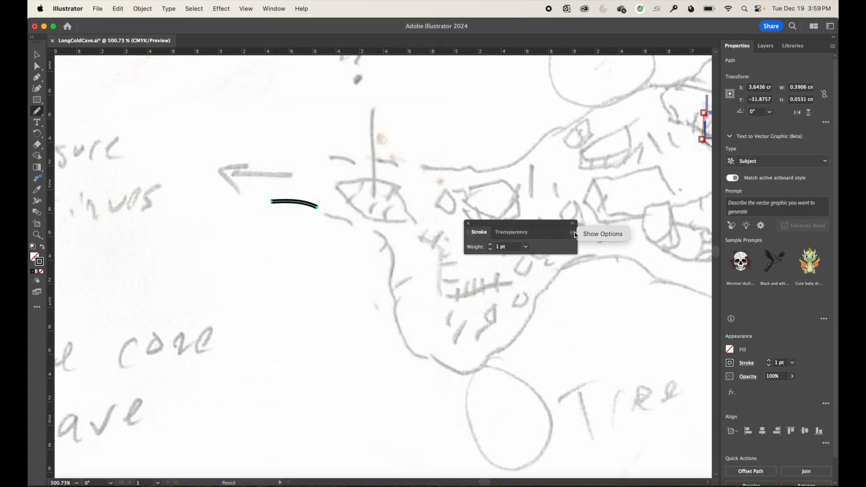
click(590, 244)
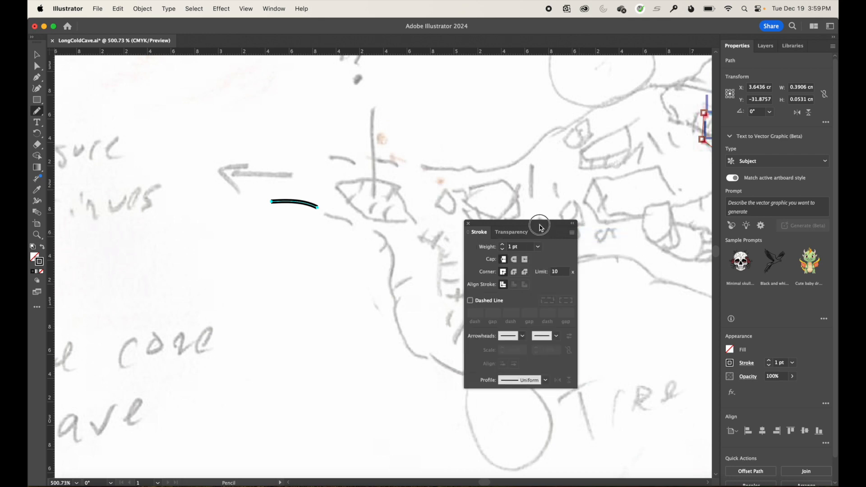
drag(540, 228, 600, 177)
scroll(769, 333, down, 1)
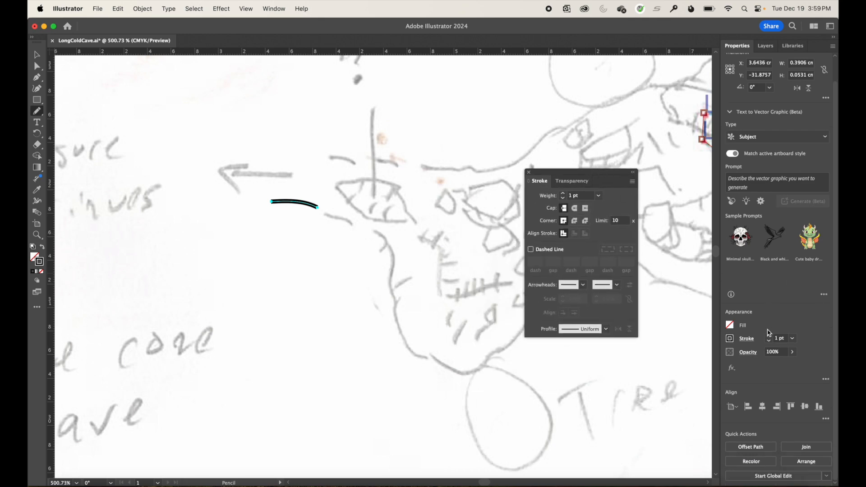
scroll(769, 332, up, 1)
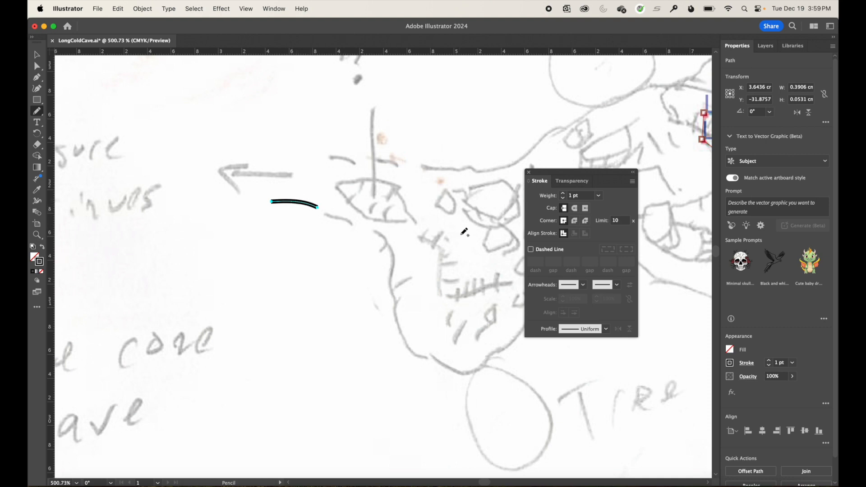
Set the stroke weight to 2 pt with round caps and round joins.
click(563, 194)
click(563, 199)
click(564, 194)
click(574, 208)
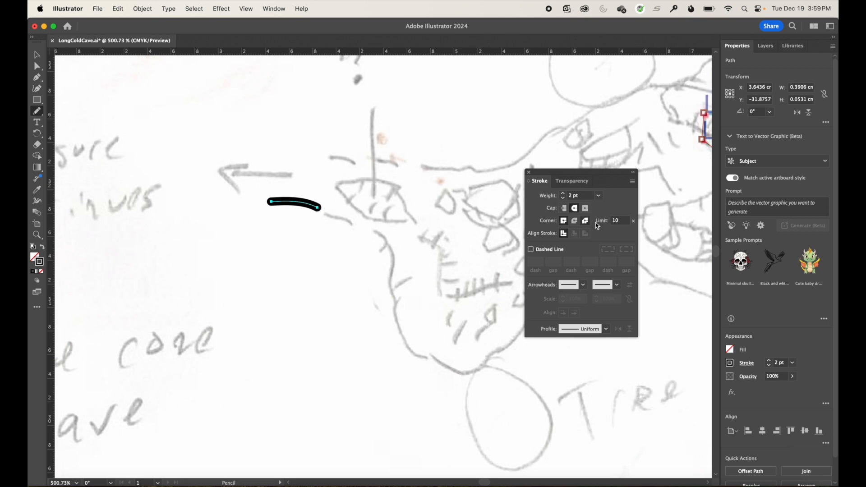
click(587, 210)
click(574, 209)
click(575, 221)
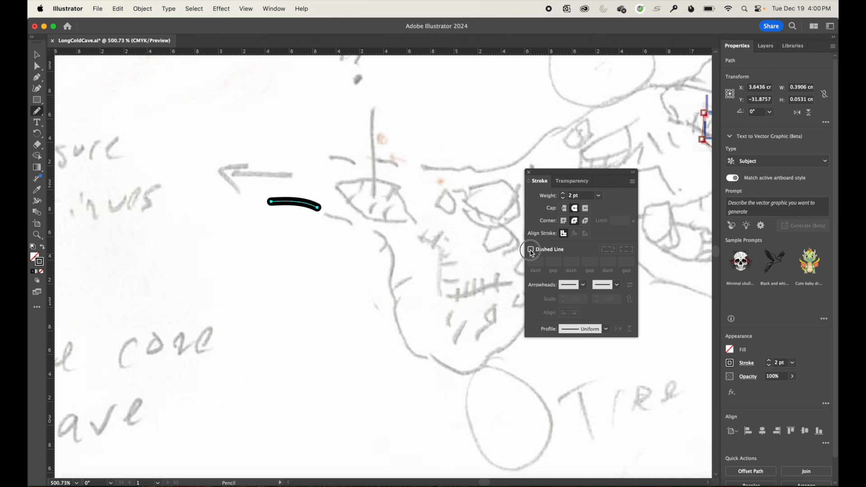
Try the Dashed Line option on the stroke, turn it off again and close the Stroke settings.
click(531, 250)
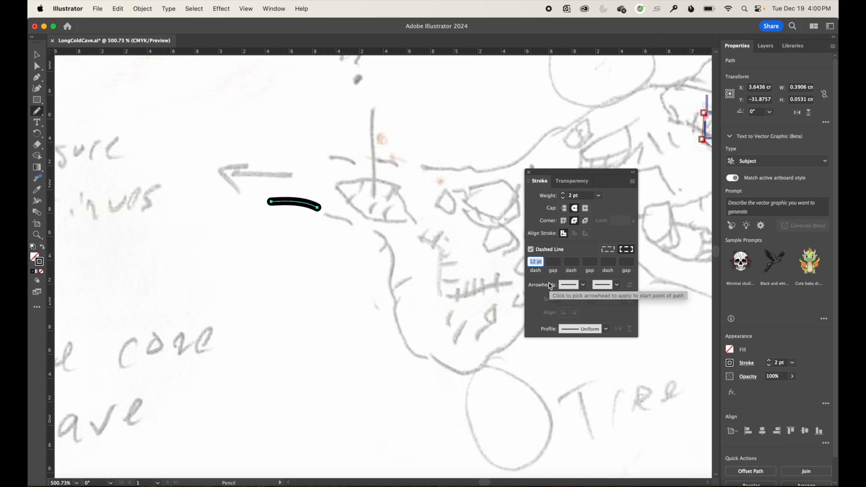
click(530, 250)
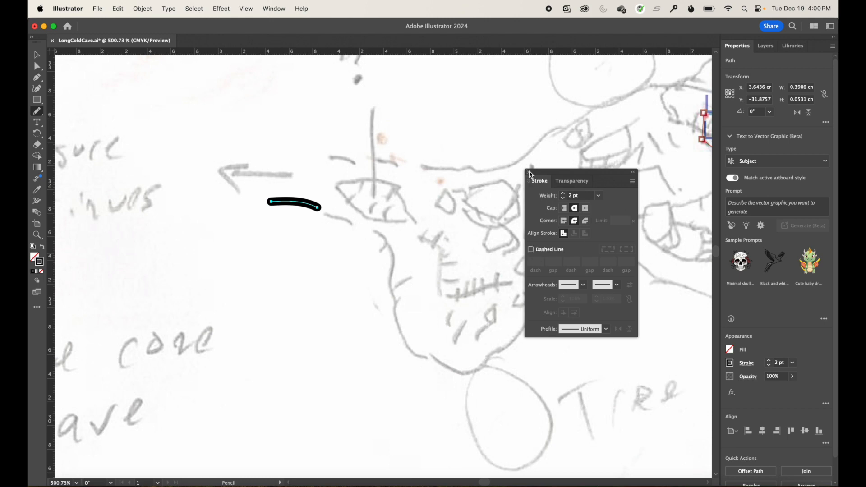
click(530, 173)
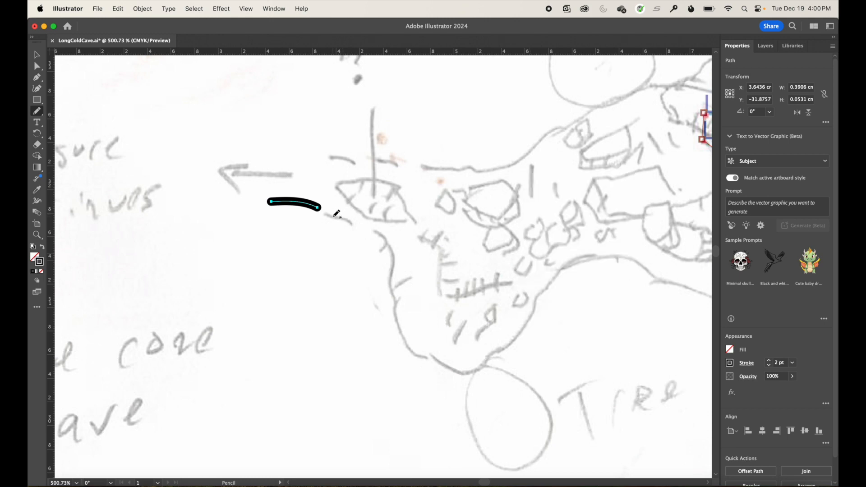
Undo the test dash and retrace the fissure's lower wall as two short dashes and a solid line down to the lower tree circle.
key(ctrl+z)
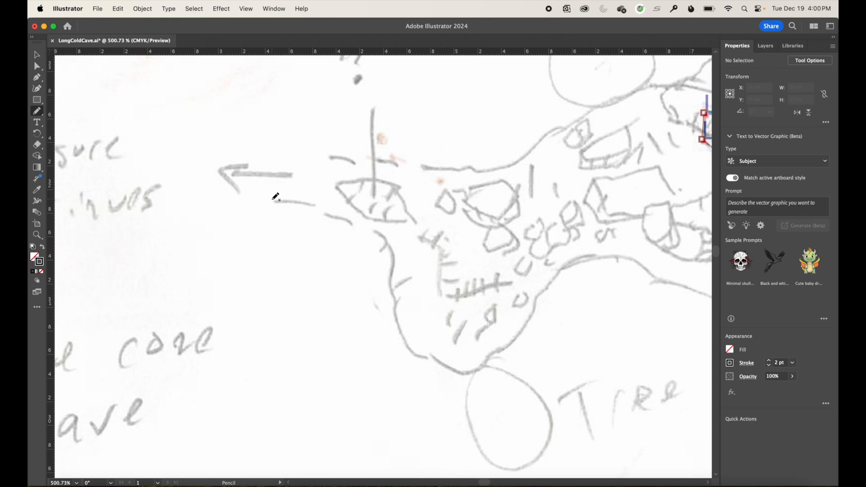
mouse_move(270, 198)
mouse_down()
mouse_move(357, 223)
mouse_move(393, 264)
mouse_move(400, 333)
mouse_move(419, 357)
mouse_move(453, 371)
mouse_up()
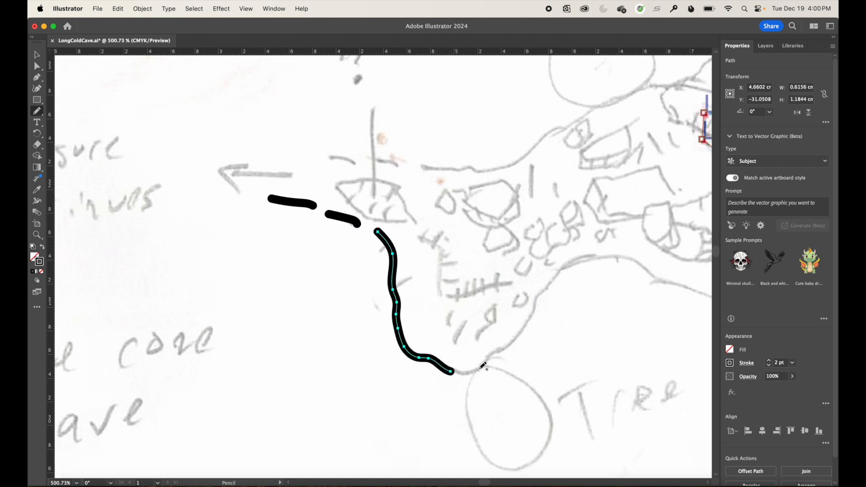
drag(480, 369, 536, 315)
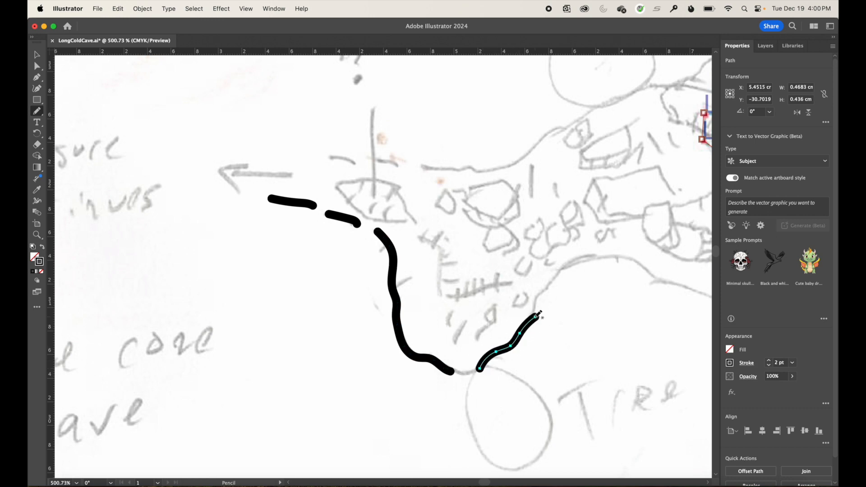
key(super+z)
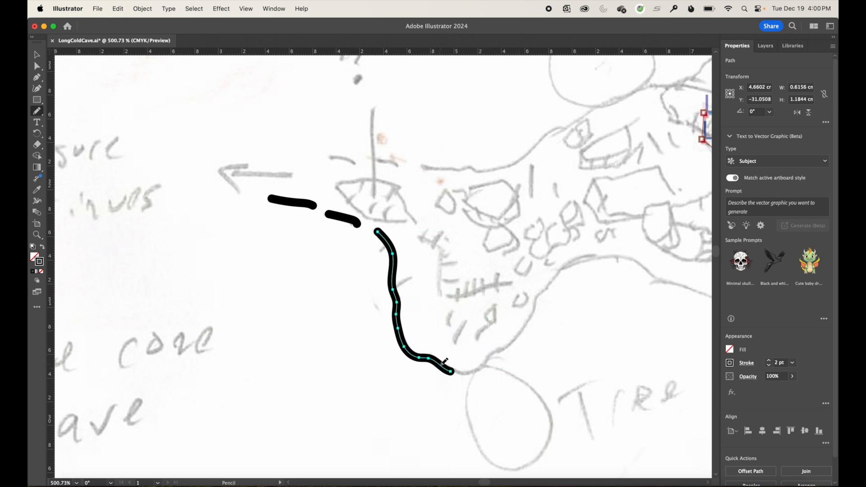
Extend the lower wall line from the tree circle past station L1 and up the chamber's far end.
mouse_move(438, 359)
mouse_down()
mouse_move(464, 373)
mouse_move(487, 363)
mouse_move(578, 257)
mouse_move(603, 253)
mouse_move(345, 310)
mouse_move(125, 342)
mouse_up()
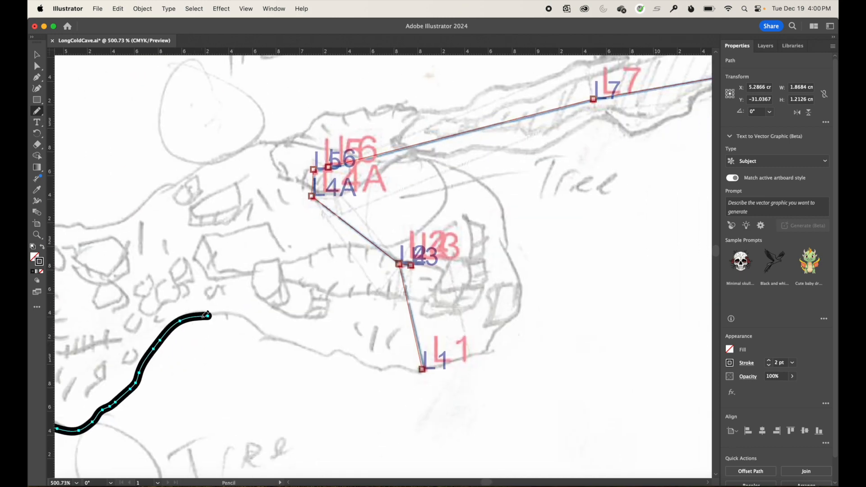
mouse_move(208, 315)
mouse_down()
mouse_move(253, 323)
mouse_move(319, 352)
mouse_move(348, 353)
mouse_move(364, 365)
mouse_move(450, 369)
mouse_move(440, 369)
mouse_move(484, 355)
mouse_move(519, 307)
mouse_move(492, 195)
mouse_up()
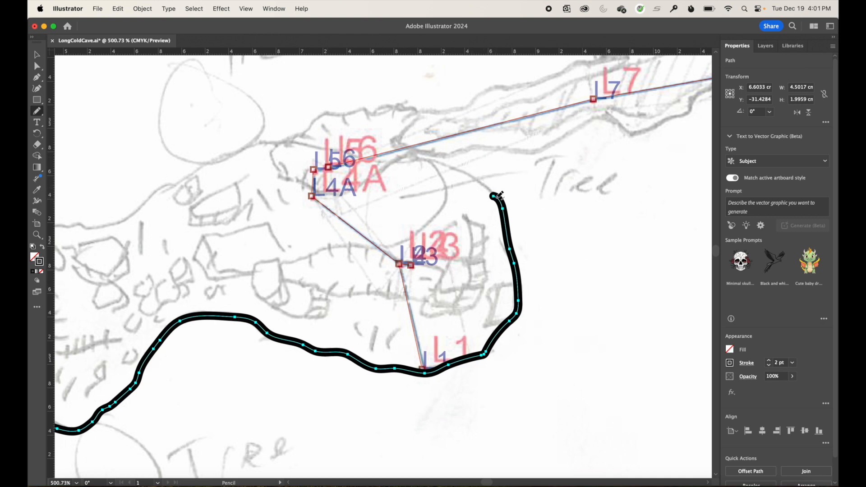
drag(496, 197, 399, 149)
key(super+z)
Continue the outline over stations L5 and L6 and back along the upper wall to the fissure, finishing with two short dashes.
mouse_move(496, 197)
mouse_down()
mouse_move(444, 167)
mouse_move(291, 140)
mouse_move(235, 152)
mouse_up()
drag(252, 195, 439, 150)
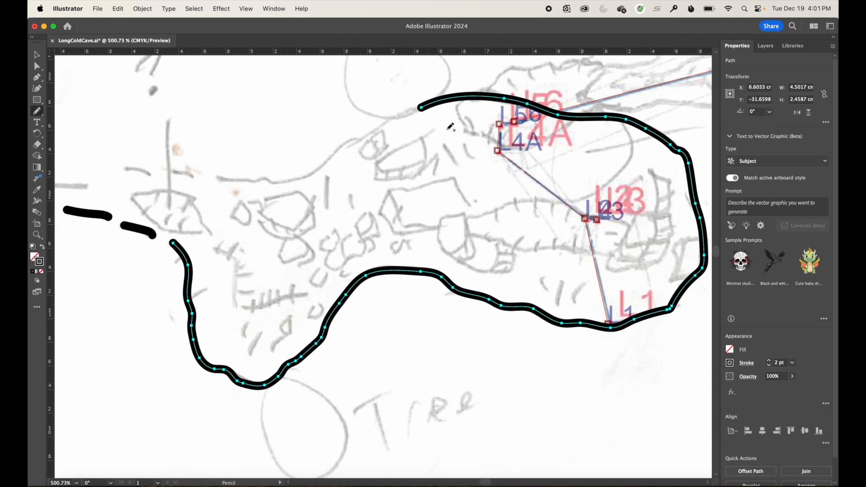
mouse_move(421, 105)
mouse_down()
mouse_move(286, 183)
mouse_move(112, 169)
mouse_up()
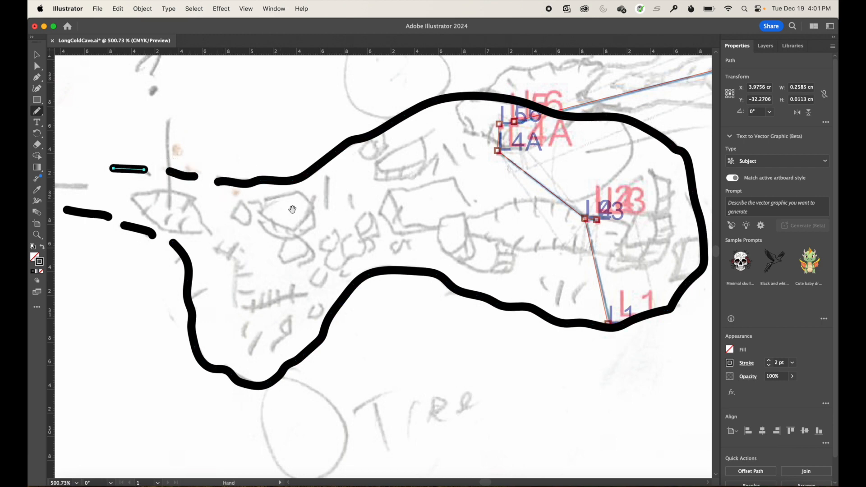
Draw a separate curved wall line about 0.82 by 0.59 cm beside stations L4A and L5, crossing the chamber outline.
drag(298, 211, 133, 294)
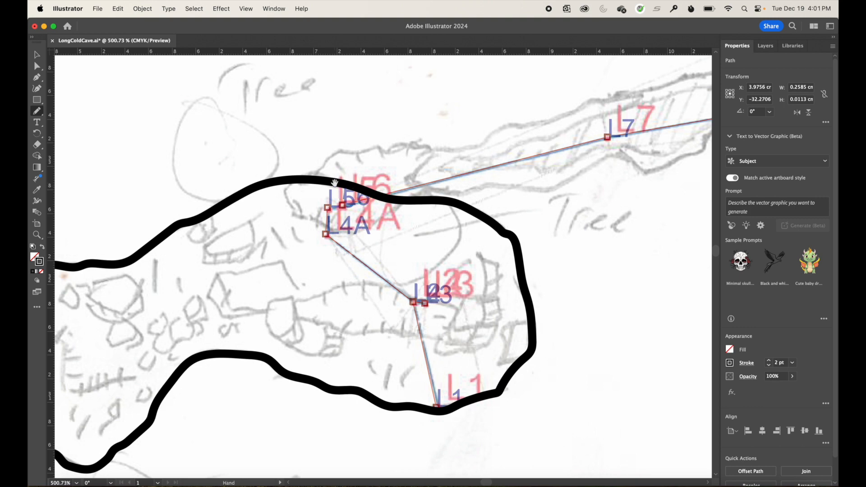
super+click(333, 181)
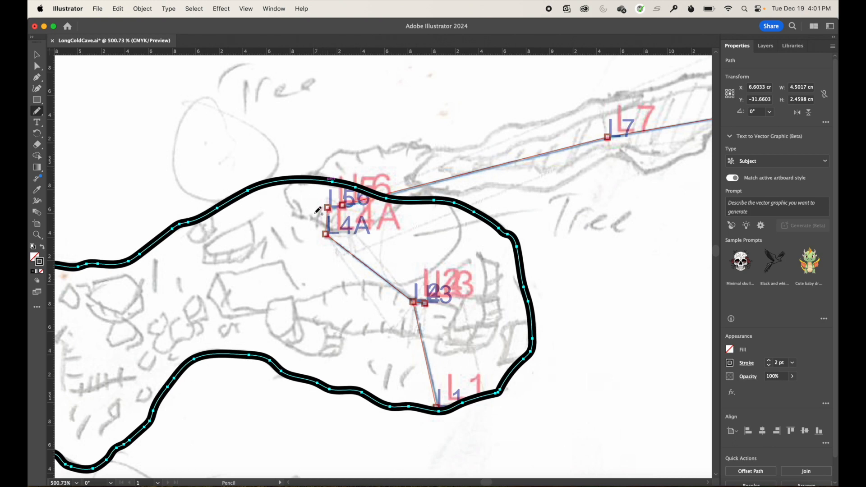
mouse_move(298, 217)
mouse_down()
mouse_move(285, 203)
mouse_move(287, 186)
mouse_move(343, 151)
mouse_move(381, 148)
mouse_up()
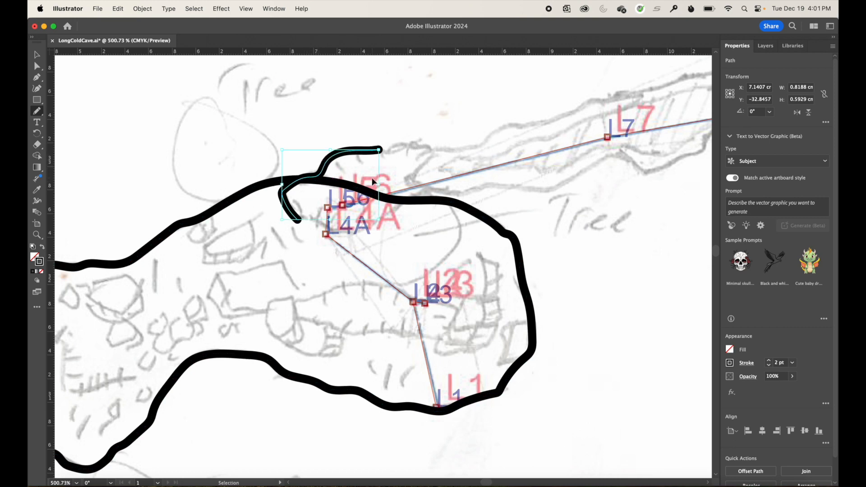
Undo the curved line beside L4A and L5, and try tracing that wall as one looping line about 1.72 by 0.80 cm.
key(super+z)
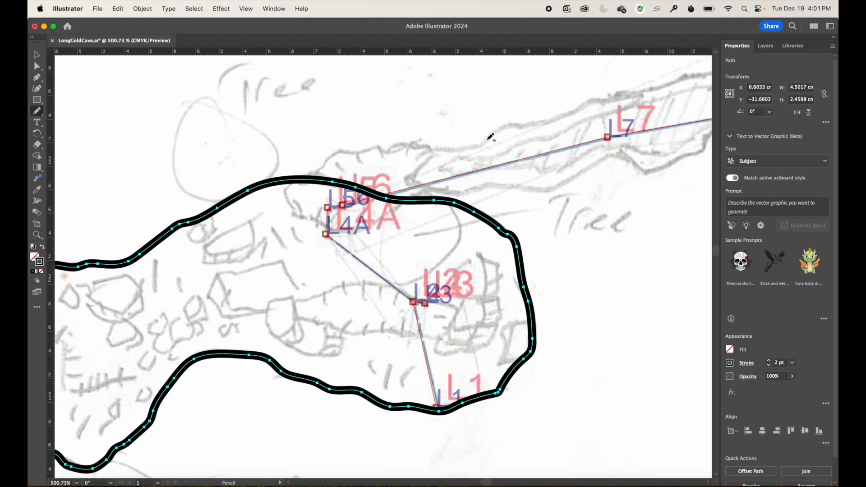
mouse_move(489, 136)
mouse_down()
mouse_move(338, 153)
mouse_move(285, 190)
mouse_move(297, 216)
mouse_move(336, 235)
mouse_move(373, 227)
mouse_move(430, 194)
mouse_up()
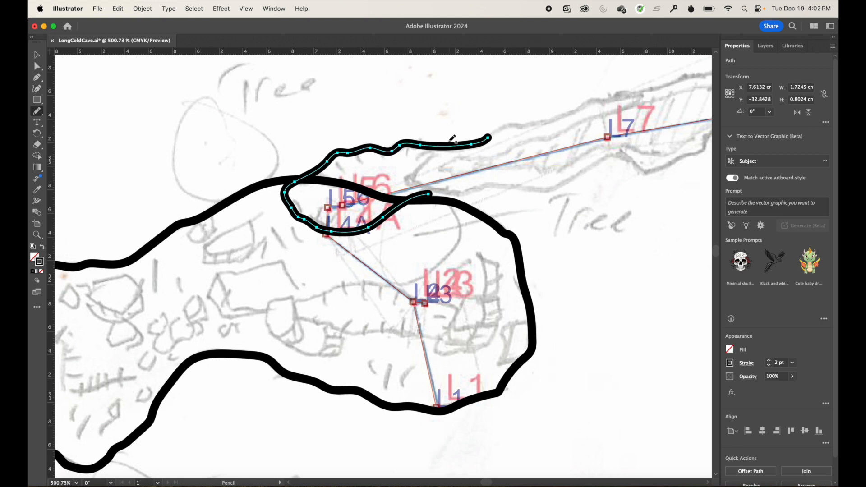
key(super+z)
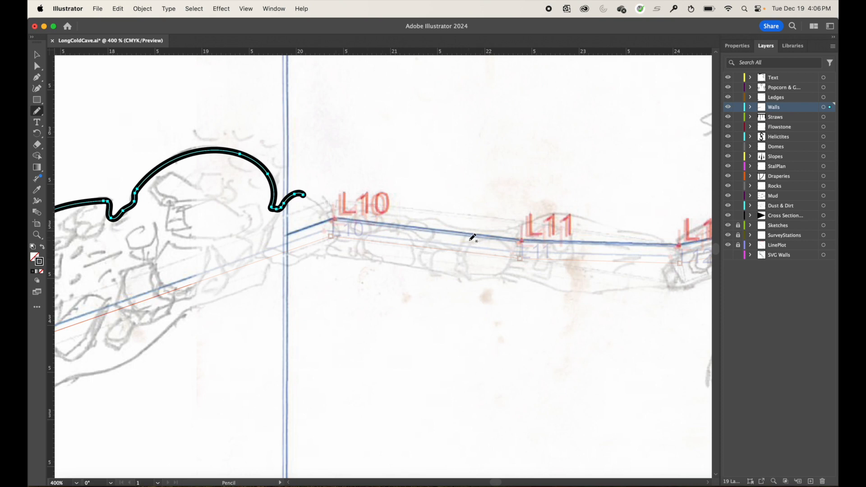
Expand and unlock the Sketches layer, and toggle its first group's visibility to identify the matching sketch.
click(39, 55)
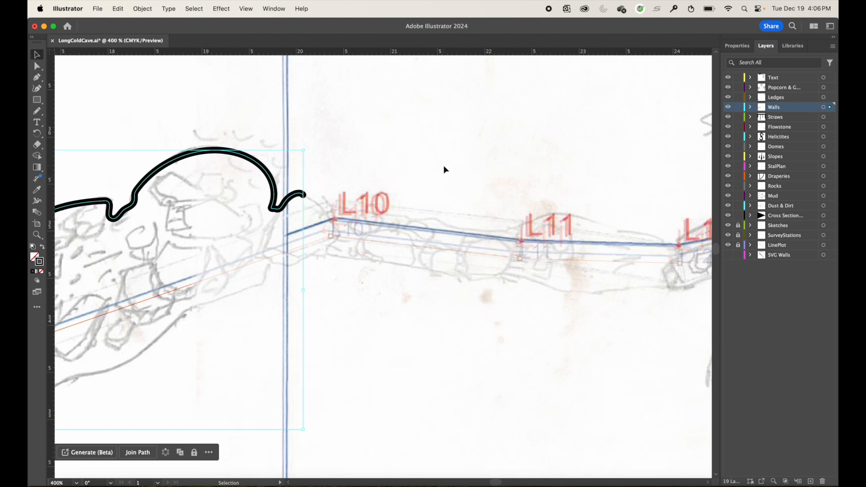
click(750, 225)
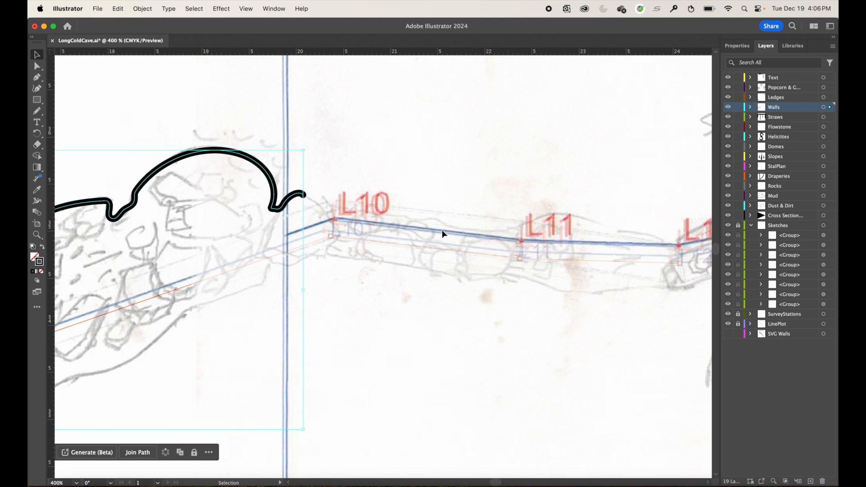
click(737, 225)
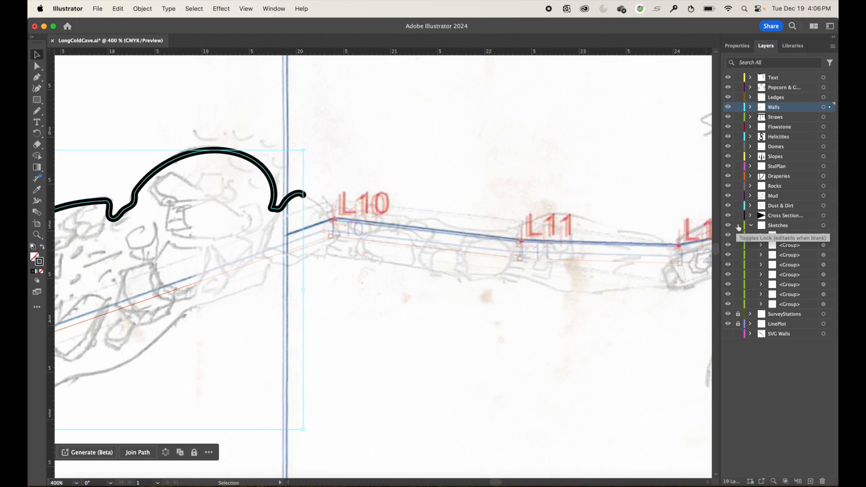
click(726, 236)
click(726, 236)
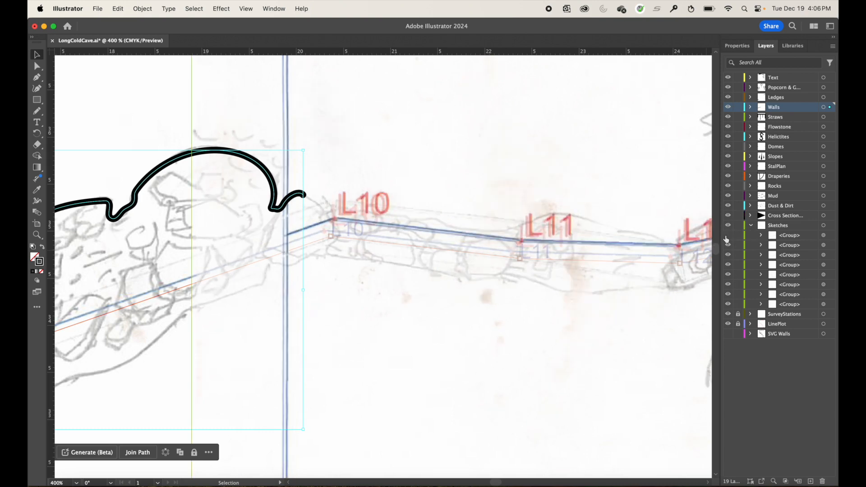
click(727, 236)
click(727, 236)
Shift the first sketch group down so its L10 and L11 marks meet the survey stations, and hide the group.
click(793, 235)
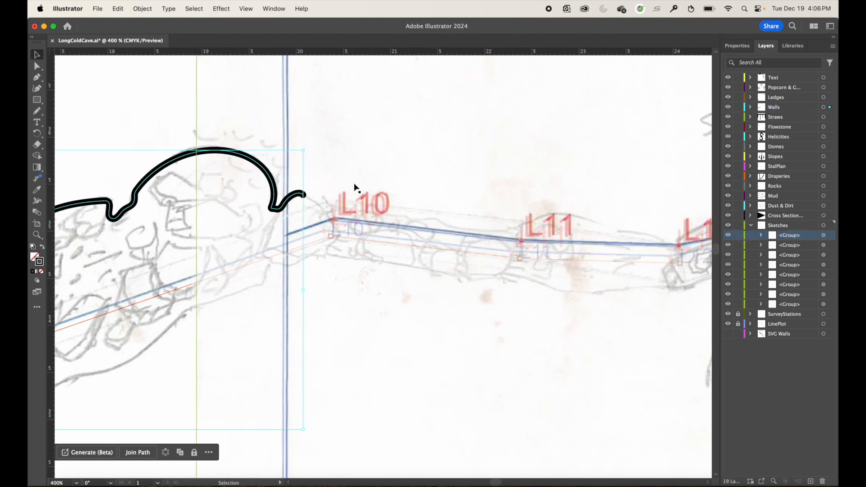
drag(372, 175, 363, 188)
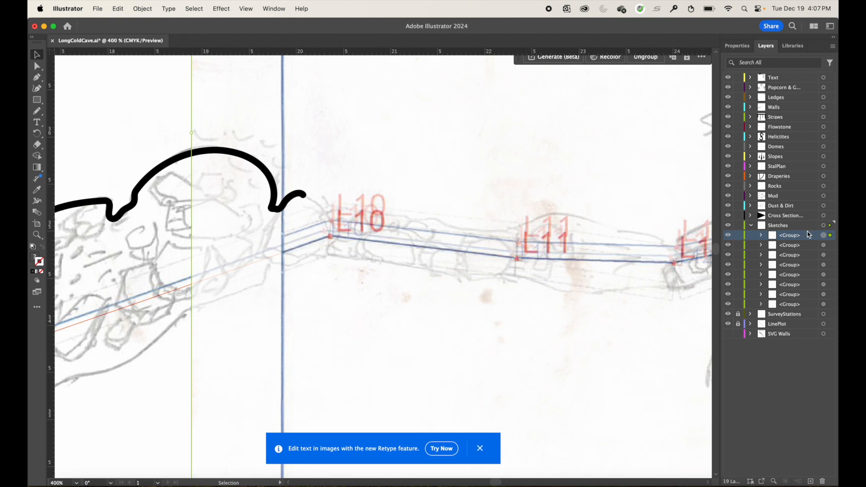
click(727, 246)
click(727, 245)
click(727, 246)
click(793, 246)
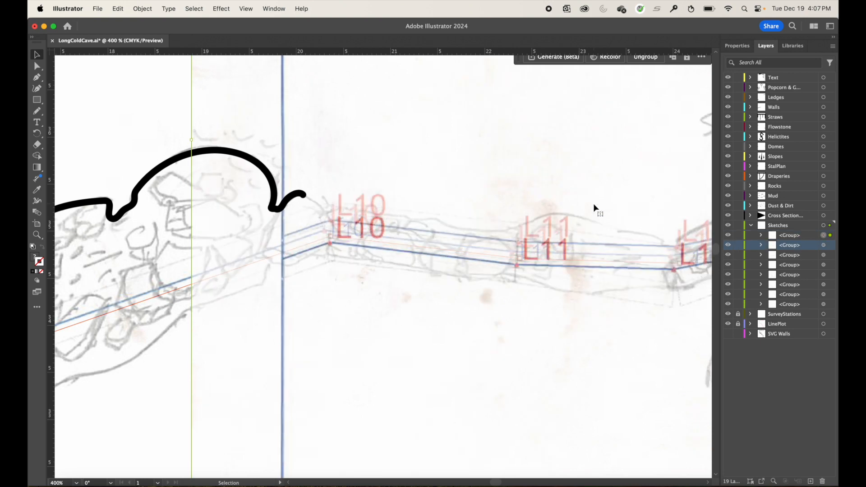
click(784, 235)
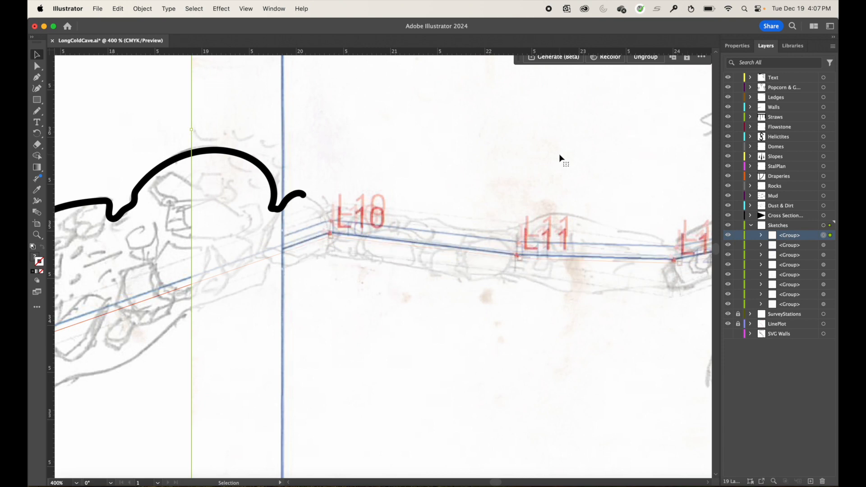
click(788, 246)
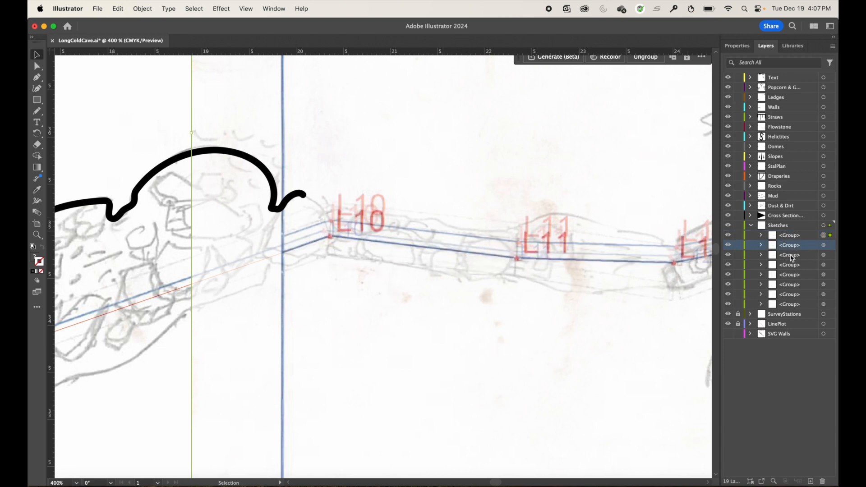
click(790, 256)
click(801, 245)
click(790, 235)
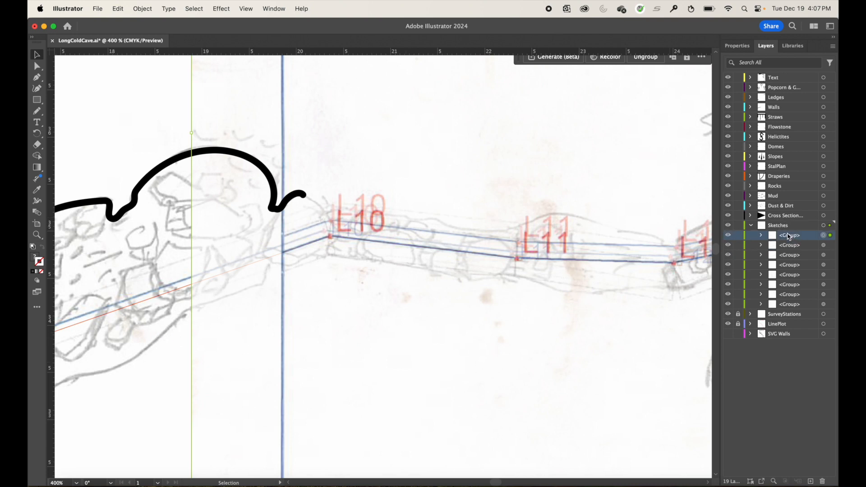
click(728, 237)
Nudge the second sketch group down until its L10 and L11 marks meet the survey stations, and hide the group.
click(788, 244)
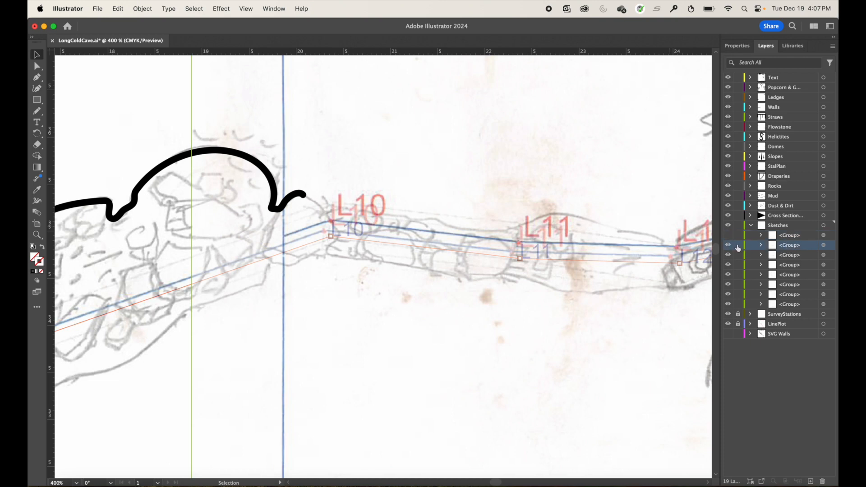
click(487, 210)
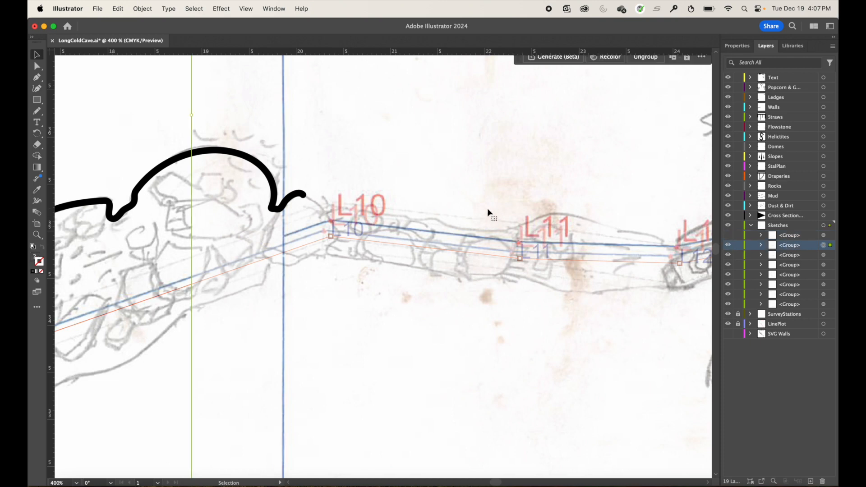
key(Down)
key(Down)
key(Down)
key(Down)
key(Down)
key(Down)
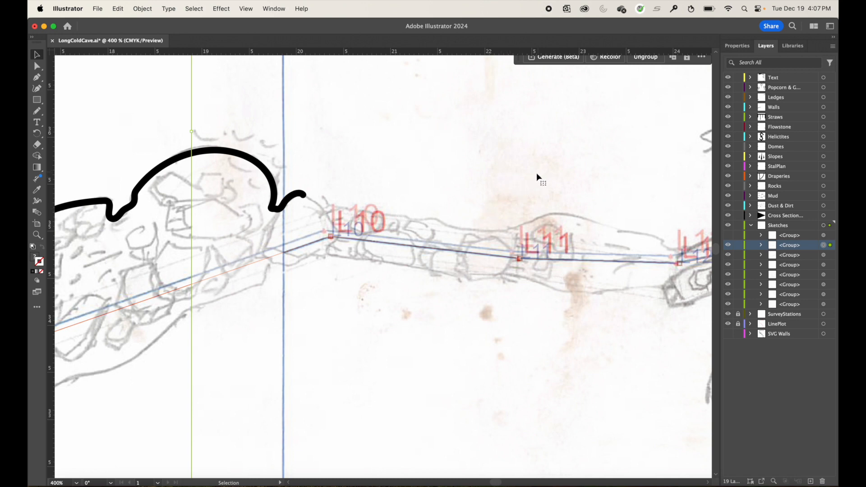
click(728, 244)
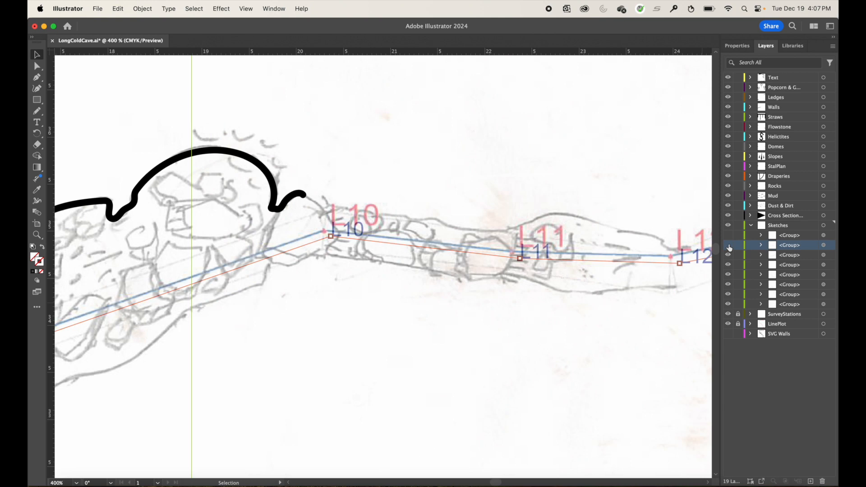
Nudge the third sketch group down and right until stations L10, L11 and L12 line up with the line plot.
click(641, 201)
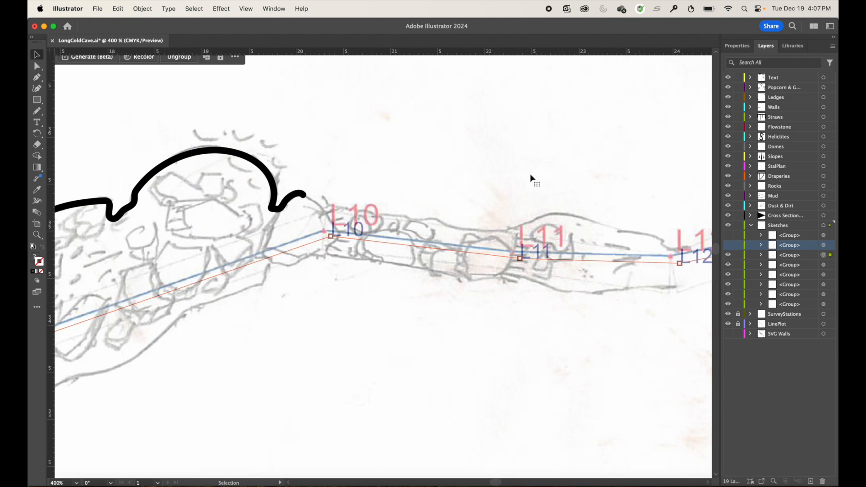
key(super+0)
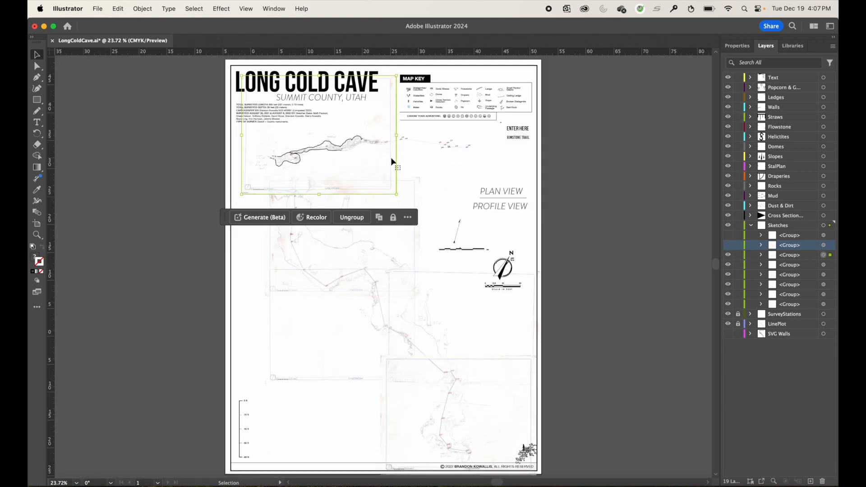
click(369, 137)
click(368, 120)
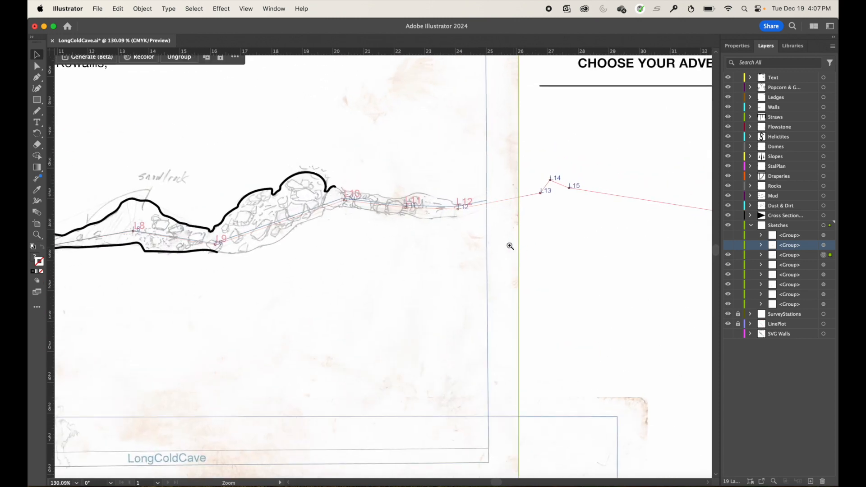
click(500, 273)
drag(499, 272, 542, 306)
drag(462, 225, 511, 279)
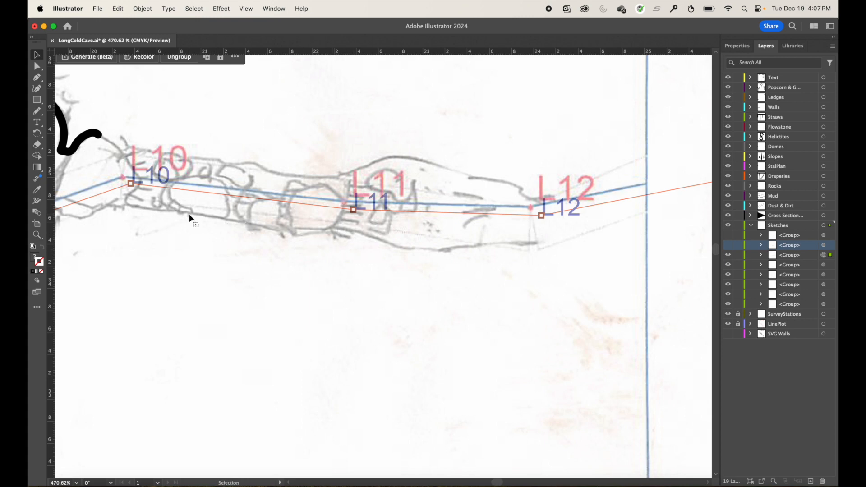
key(Down)
key(Down)
key(Down)
key(Down)
key(Down)
key(Right)
key(Right)
key(Right)
key(Right)
key(Right)
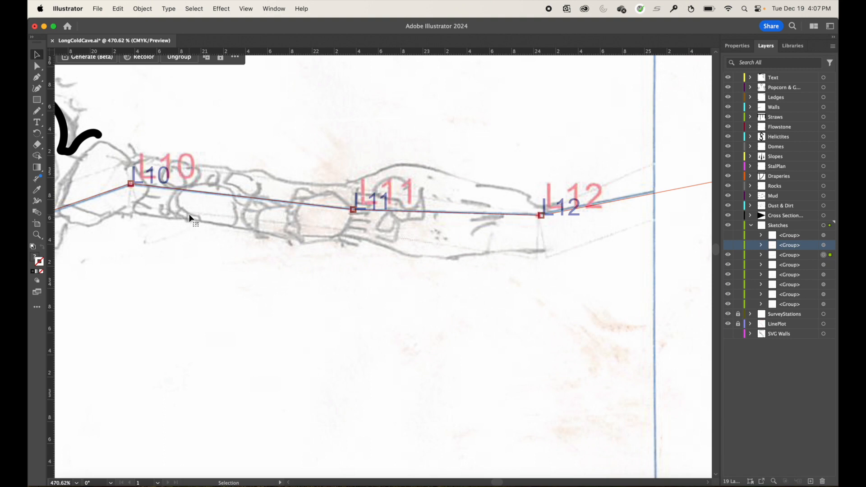
scroll(140, 223, left, 5)
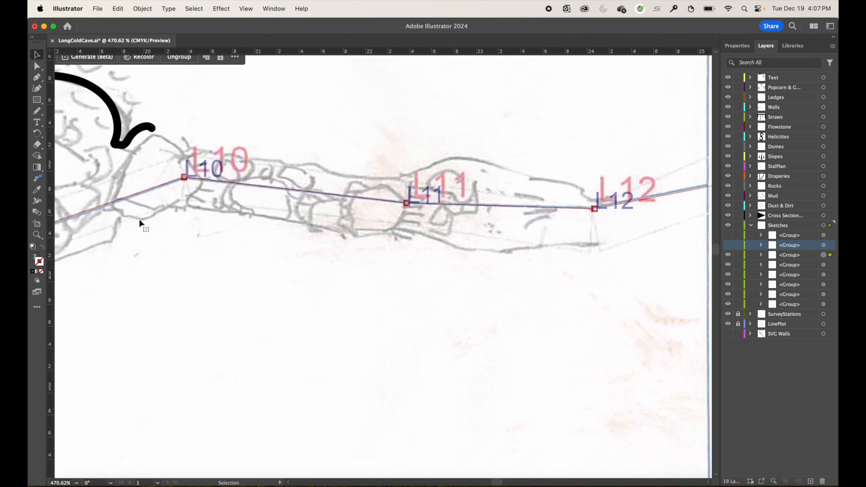
scroll(140, 223, left, 5)
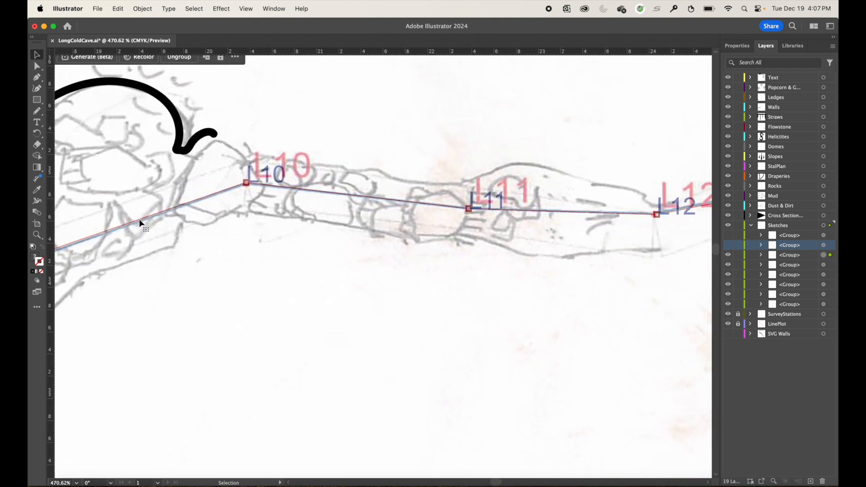
scroll(138, 218, right, 5)
scroll(139, 218, up, 2)
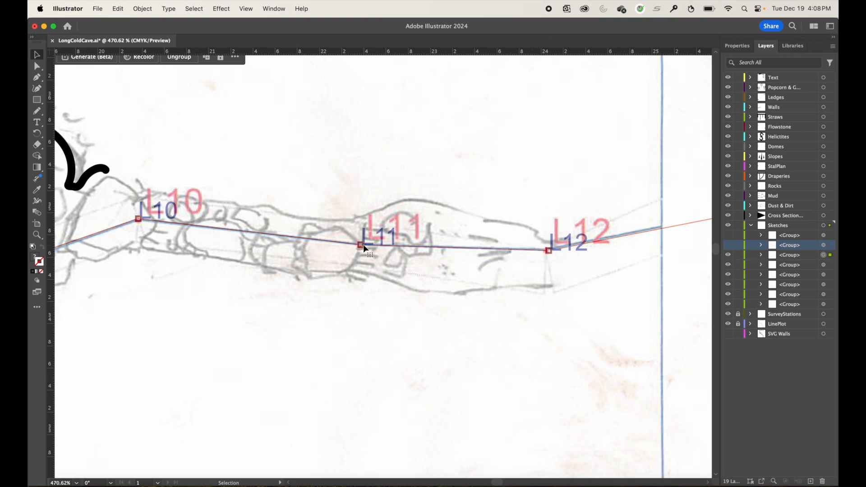
Try rotating the third sketch group slightly clockwise and adjusting it again from its corner, undoing both changes.
key(a)
key(super+0)
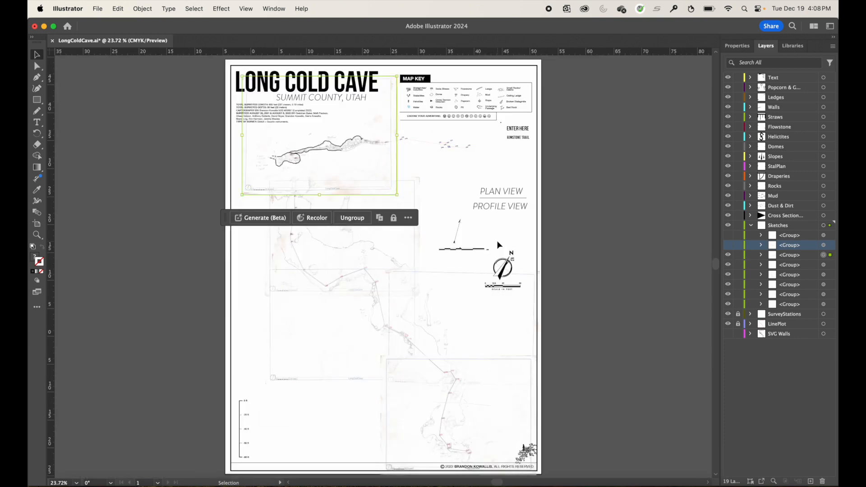
drag(377, 156, 491, 264)
drag(376, 201, 453, 365)
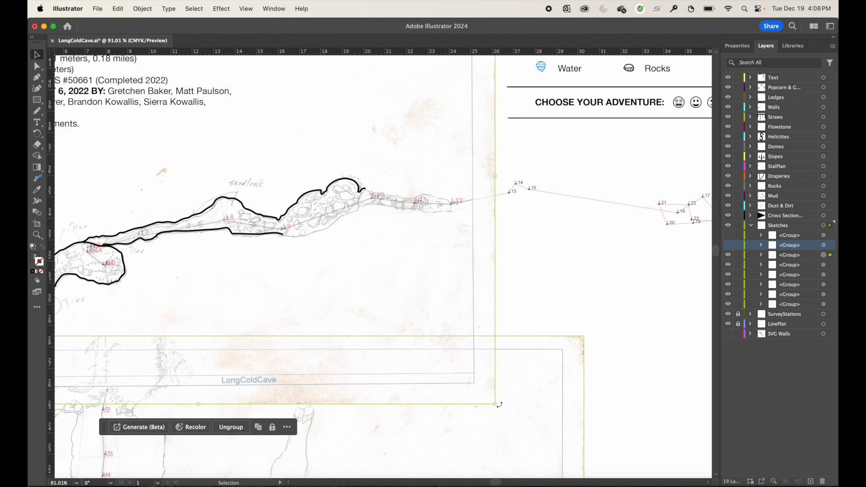
mouse_move(499, 404)
mouse_down()
mouse_move(468, 443)
mouse_move(479, 428)
mouse_move(473, 434)
mouse_up()
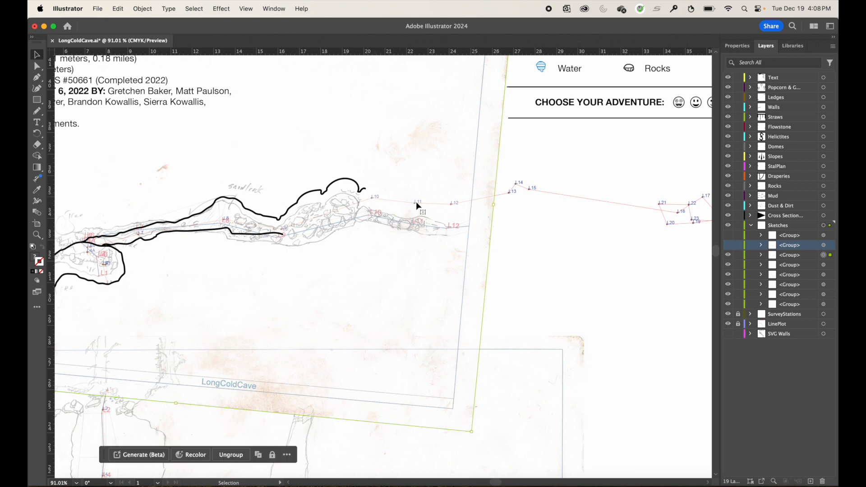
key(super+z)
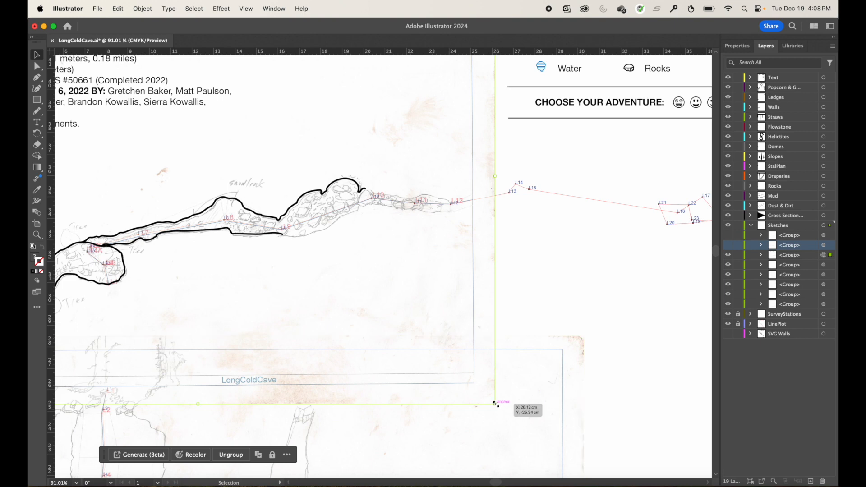
key(shift)
mouse_move(496, 404)
mouse_down()
mouse_move(405, 356)
mouse_move(309, 325)
mouse_move(582, 446)
mouse_move(587, 460)
mouse_move(512, 419)
mouse_move(466, 422)
mouse_up()
key(super+z)
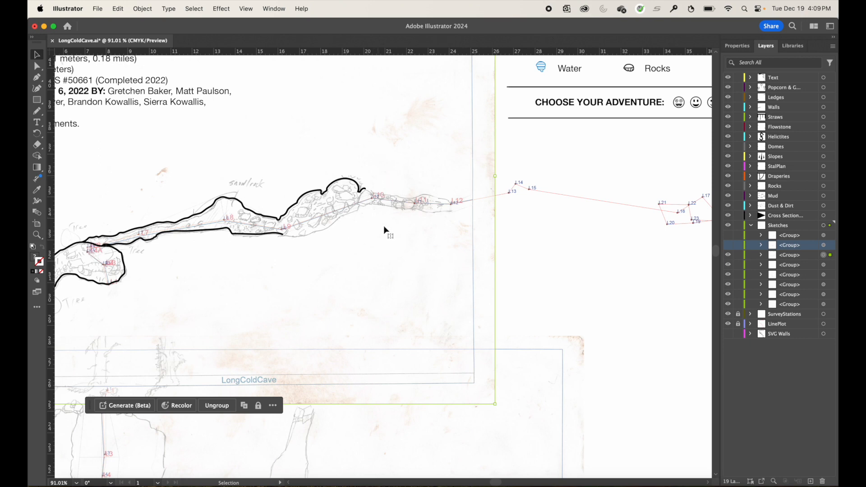
Extend the upper wall on the Walls layer with the Pencil tool, following the sketch just past station L10.
key(z)
drag(338, 170, 545, 297)
drag(498, 301, 424, 231)
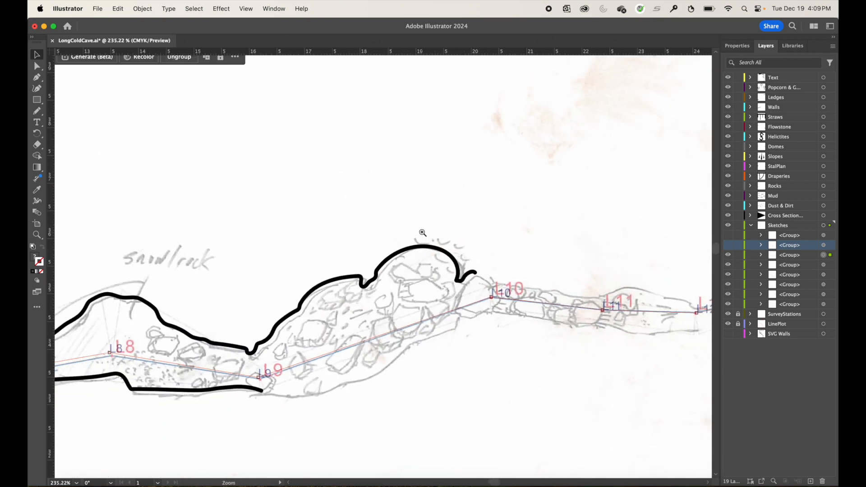
drag(511, 334, 380, 267)
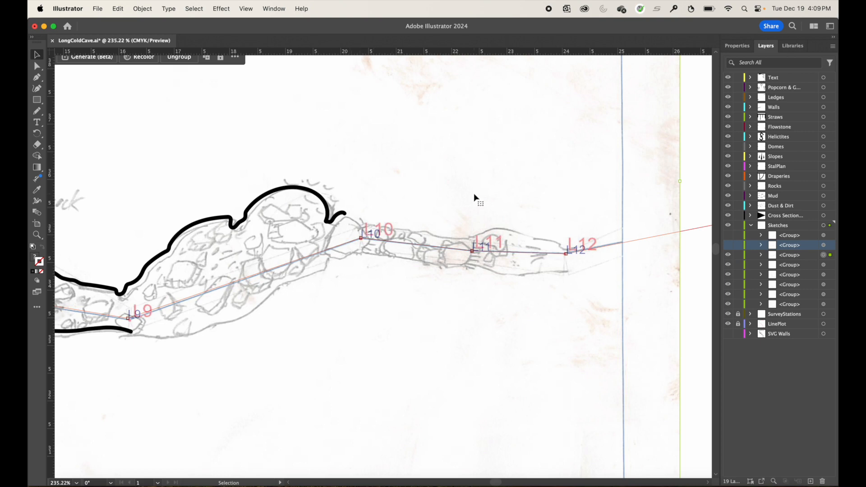
drag(439, 196, 390, 201)
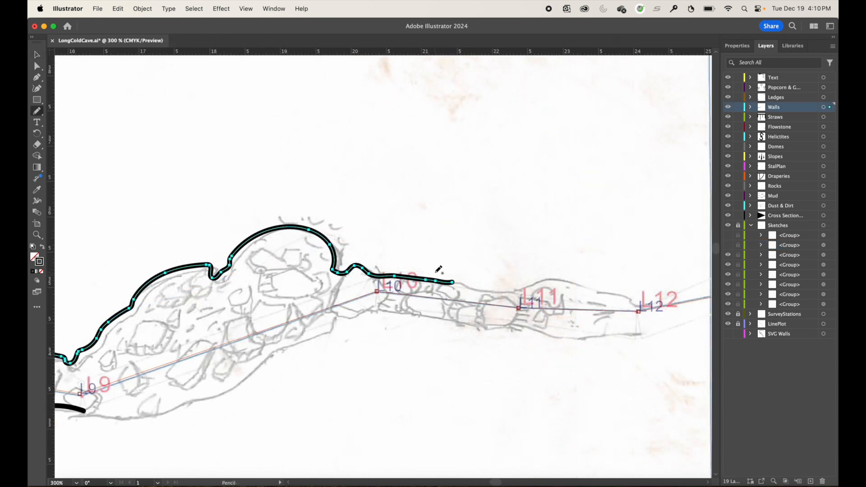
Continue the upper wall with the Pencil tool along the sketched outline from past L10 to just before L11.
drag(443, 271, 534, 344)
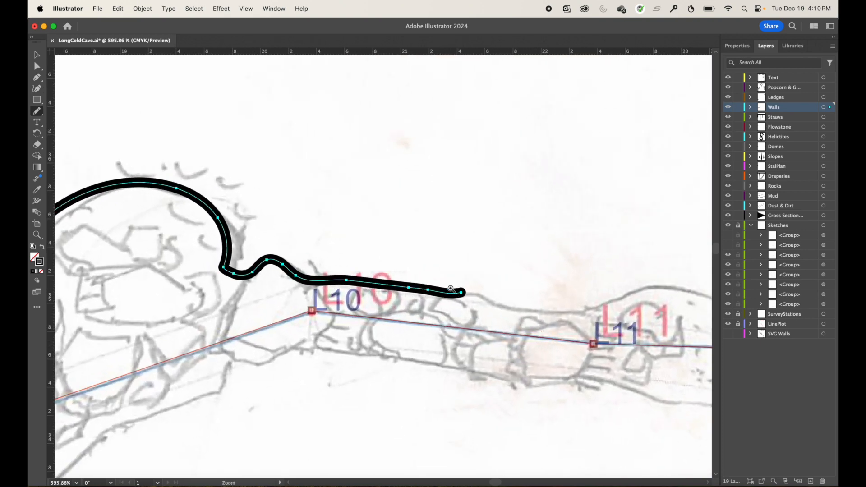
drag(433, 278, 456, 292)
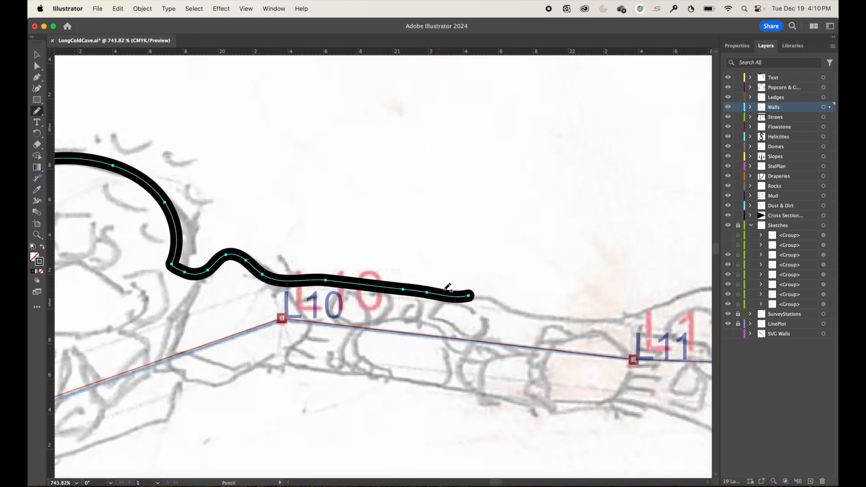
drag(410, 263, 446, 287)
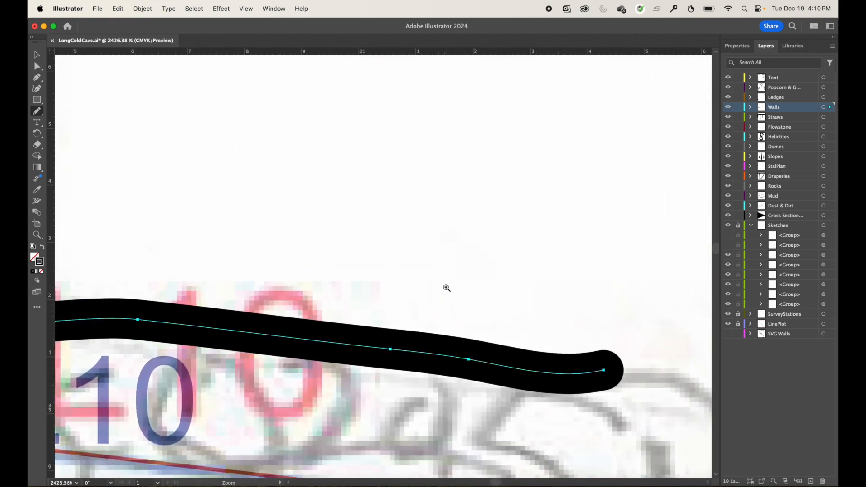
key(super+minus)
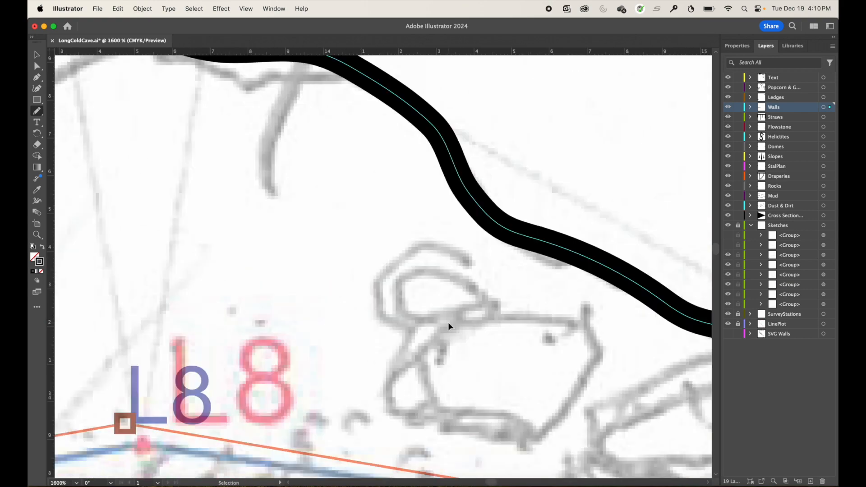
key(super+minus)
drag(448, 325, 240, 260)
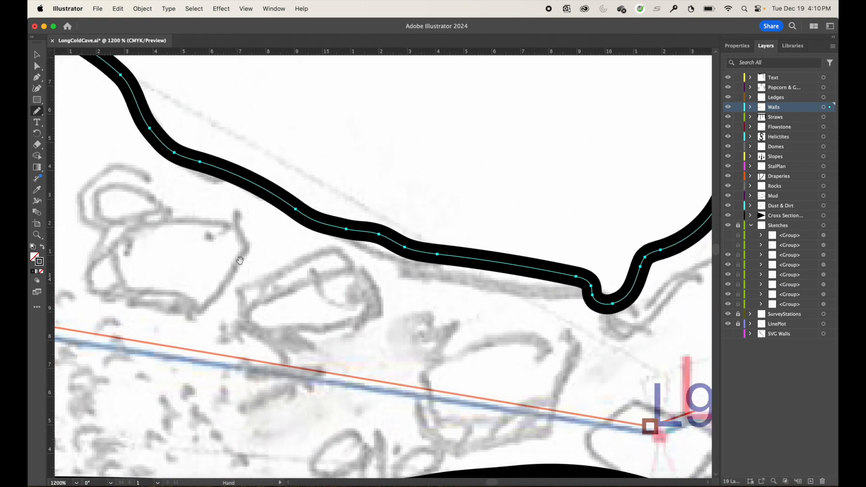
drag(482, 299, 98, 295)
drag(449, 194, 131, 332)
drag(561, 244, 269, 304)
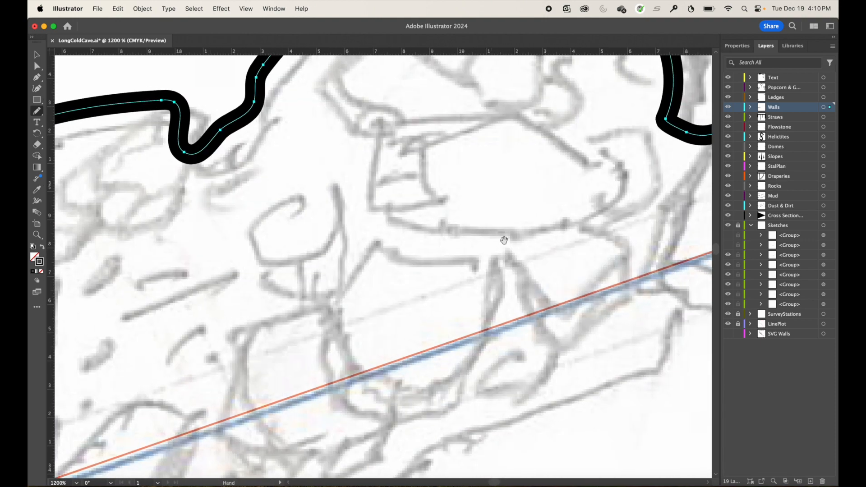
drag(503, 240, 198, 317)
drag(452, 301, 175, 279)
drag(428, 288, 298, 283)
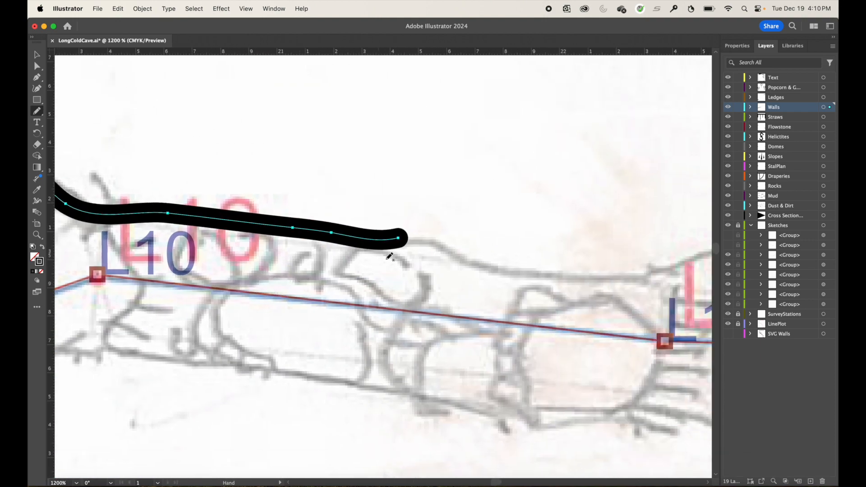
mouse_move(398, 237)
mouse_down()
mouse_move(530, 273)
mouse_move(631, 273)
mouse_up()
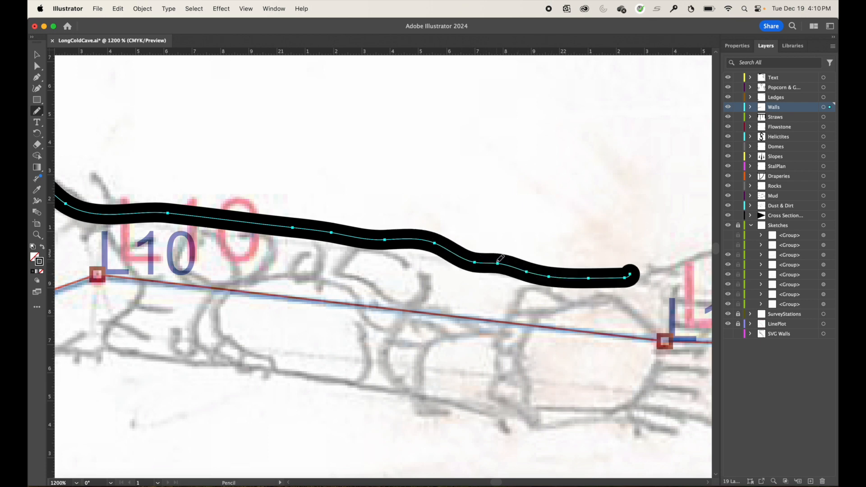
drag(612, 278, 657, 273)
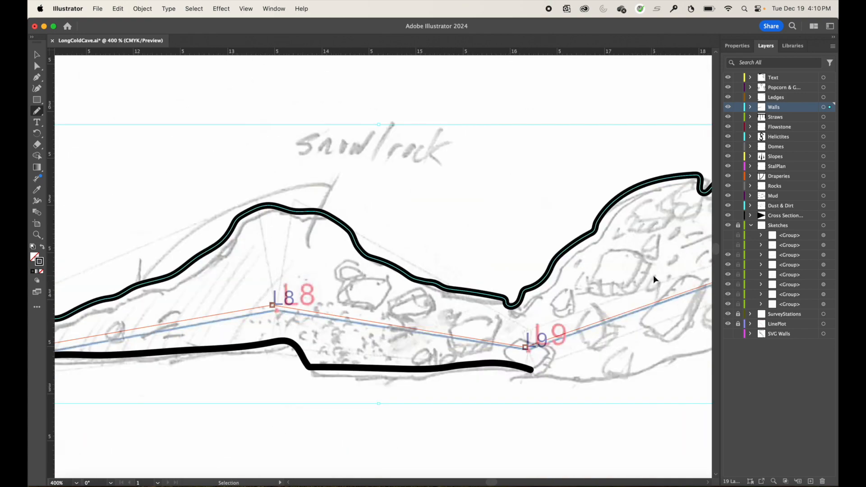
Extend the upper wall with the Pencil tool from L11 along the sketch to station L12.
key(super+minus)
key(super+minus)
key(super+minus)
drag(638, 276, 359, 298)
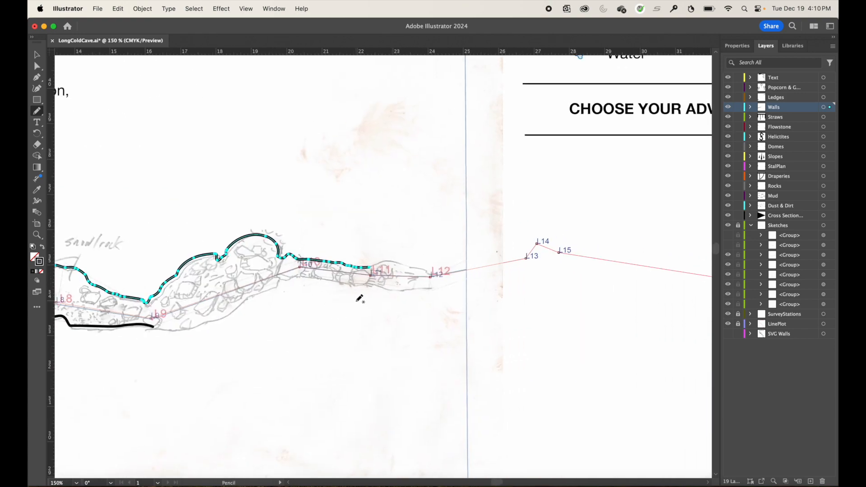
mouse_move(364, 266)
mouse_down()
mouse_move(386, 259)
mouse_move(429, 273)
mouse_up()
key(super)
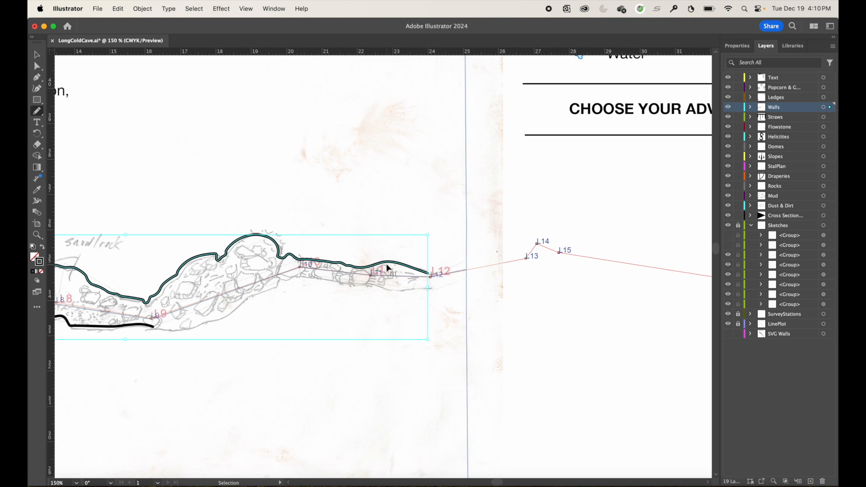
key(super)
key(super+equal)
key(super+equal)
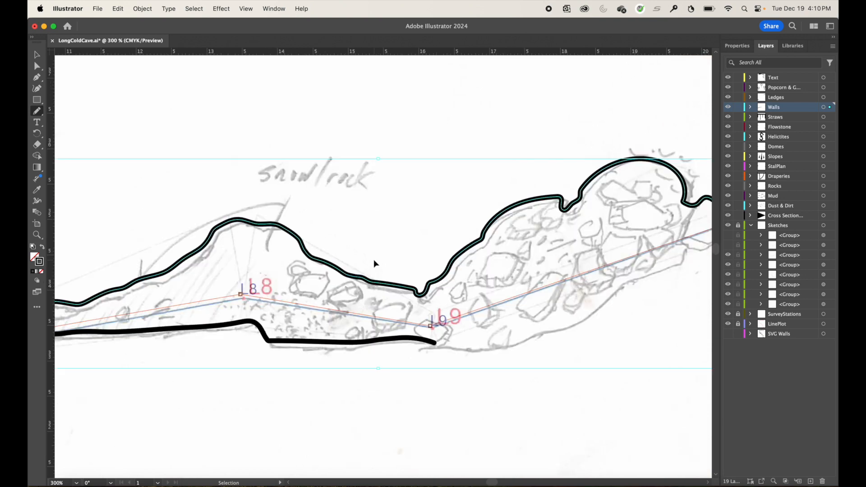
key(super+equal)
scroll(563, 262, right, 15)
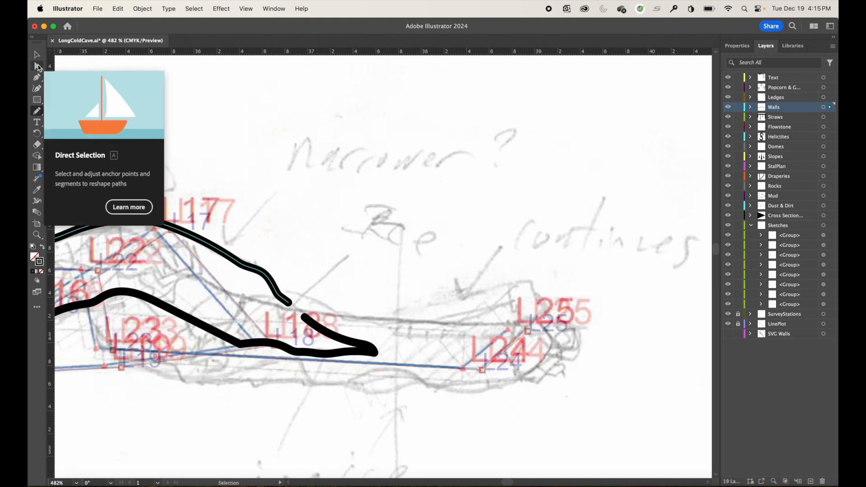
Join the open end anchors of the upper and lower walls near L18 with Path > Join, and retrace the joined stretch with the Pencil.
click(38, 67)
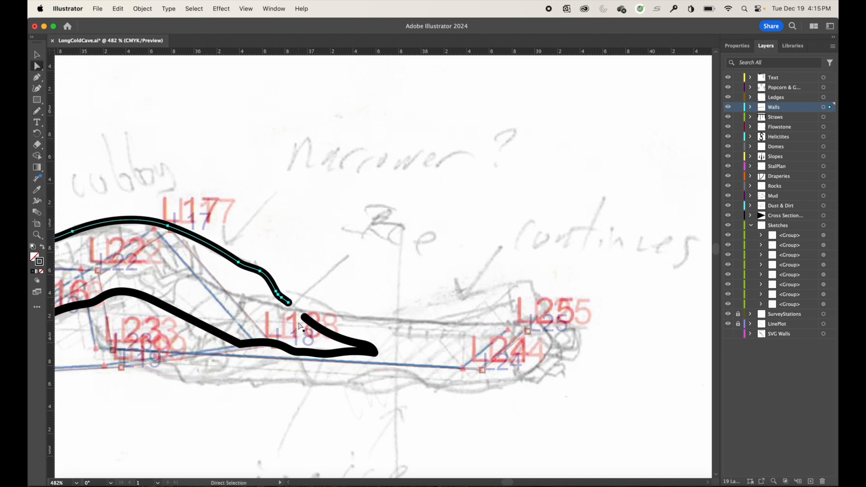
click(305, 318)
click(305, 317)
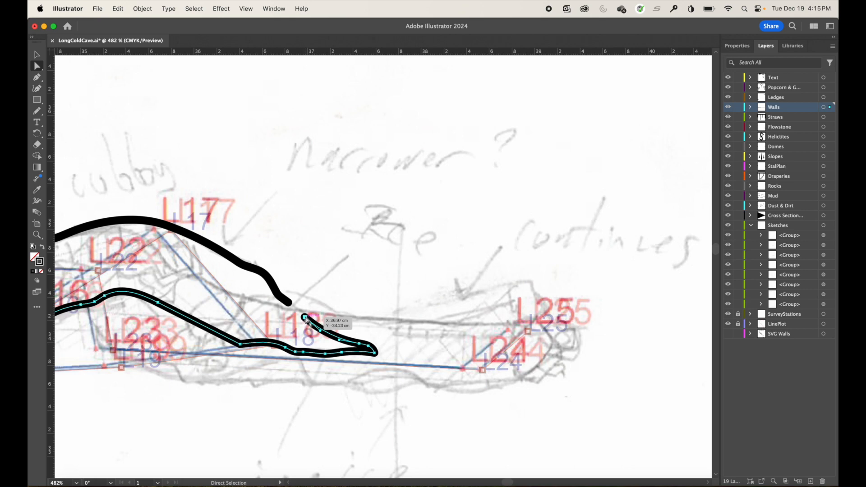
shift+click(288, 303)
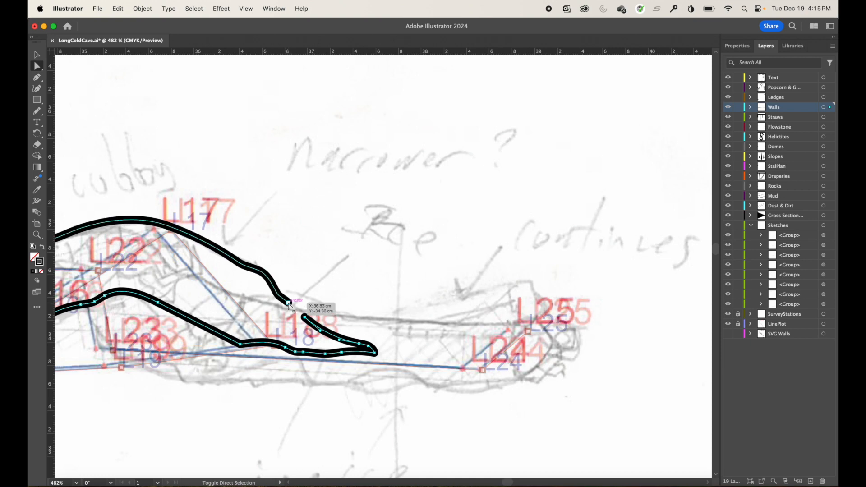
shift+click(289, 303)
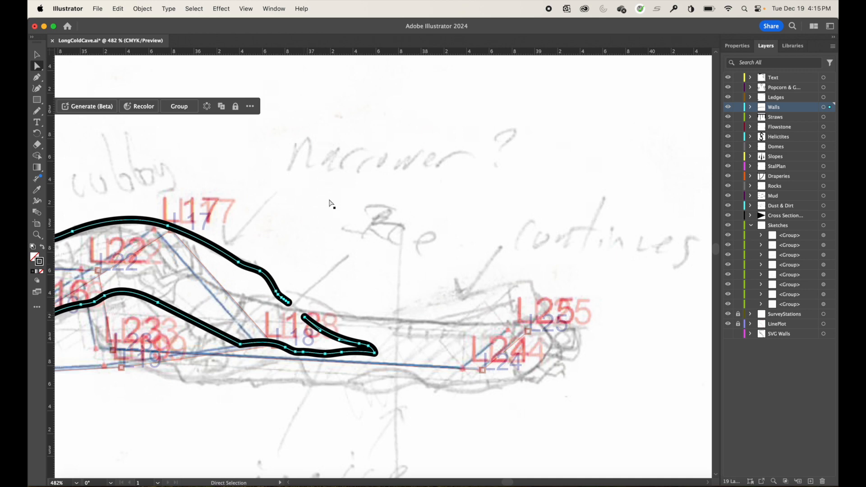
click(143, 8)
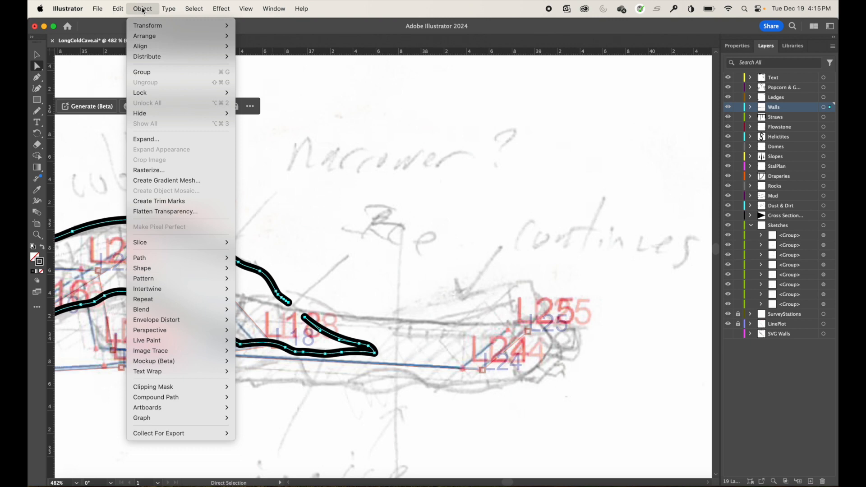
mouse_move(297, 8)
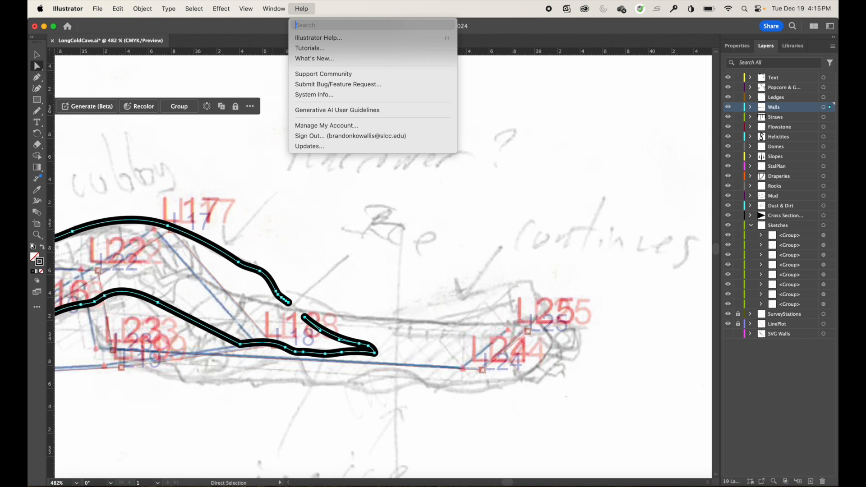
text(join)
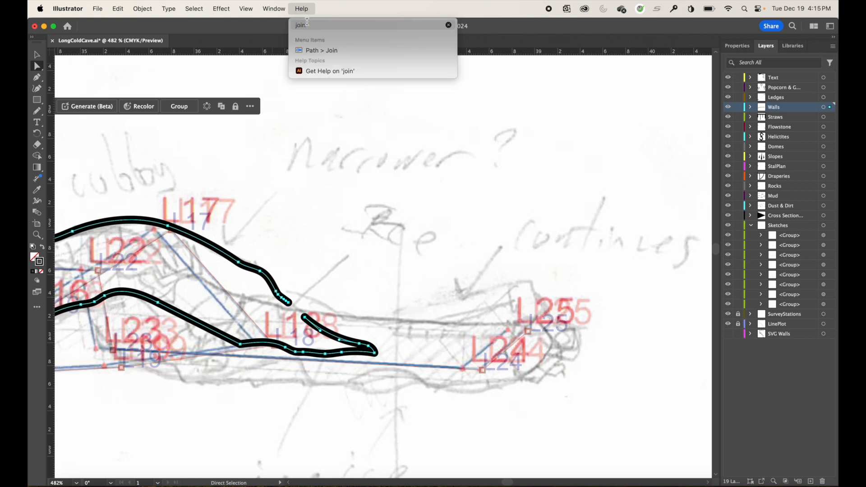
mouse_move(321, 51)
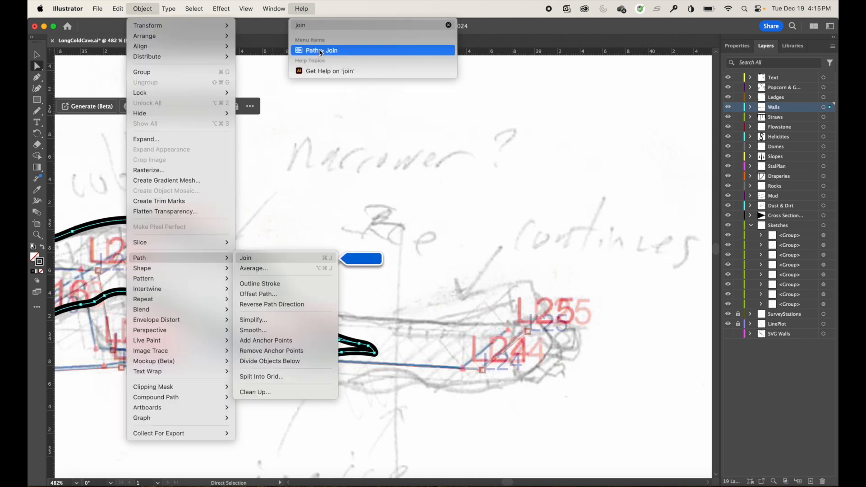
click(322, 51)
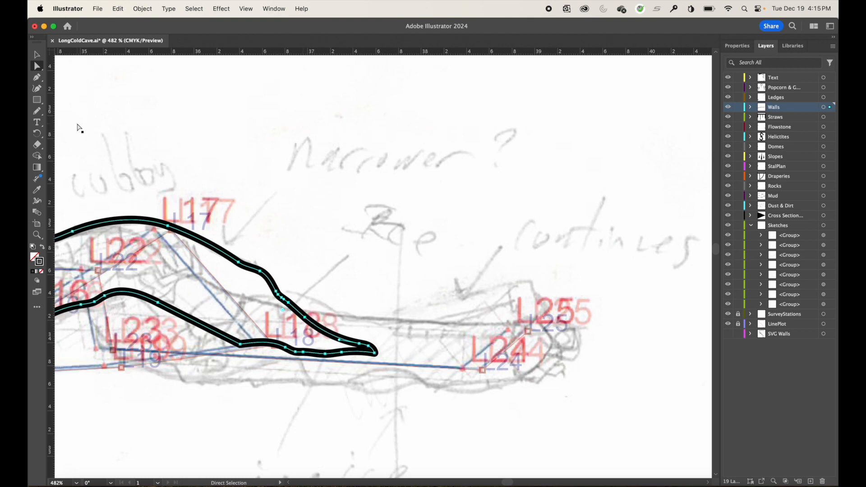
click(38, 113)
drag(308, 320, 337, 333)
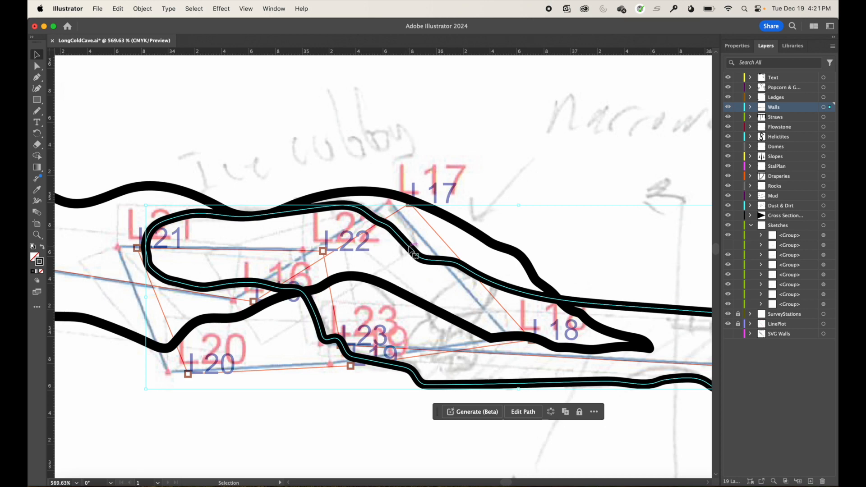
Set the stroke weight of the overlapping passage outline from L21 to L25 to 1.5 pt.
key(a)
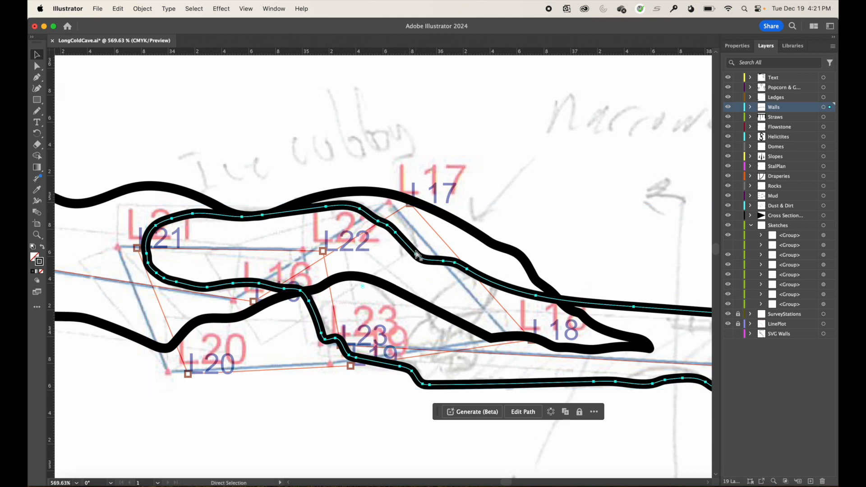
key(super+minus)
key(v)
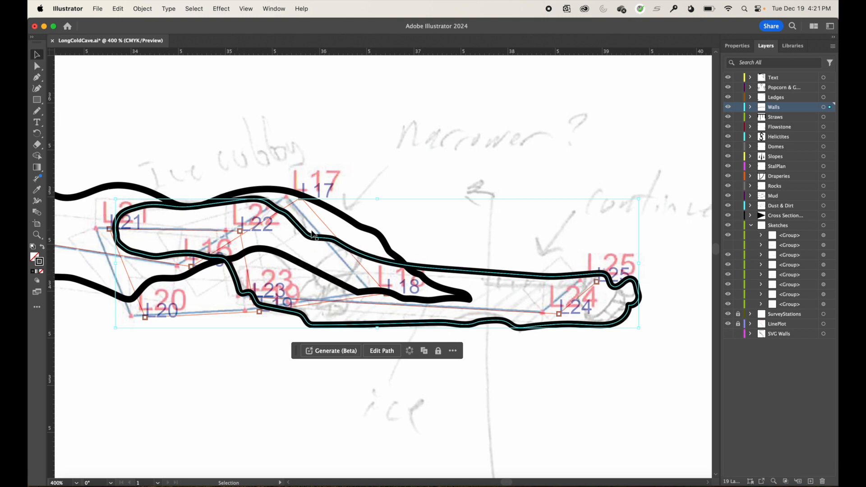
click(736, 48)
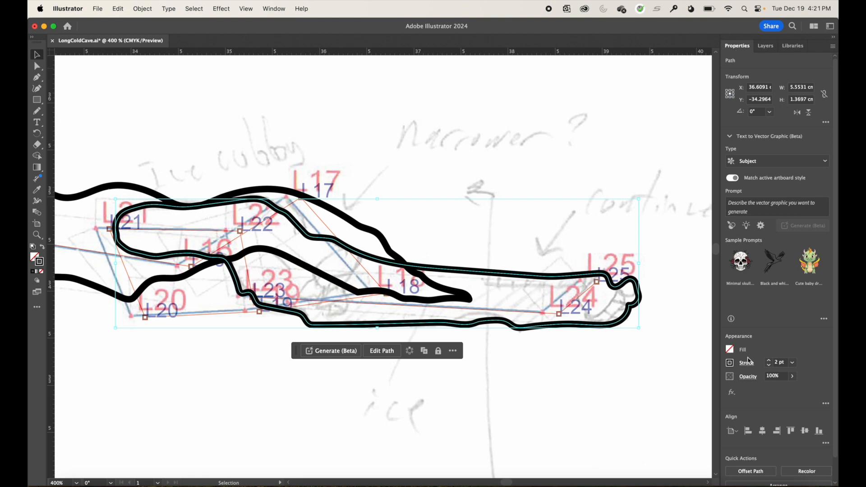
click(771, 367)
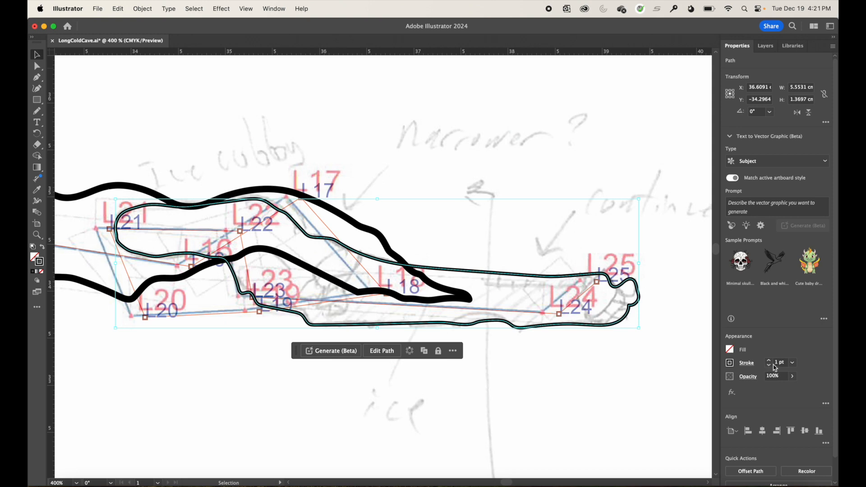
click(778, 363)
key(Tab)
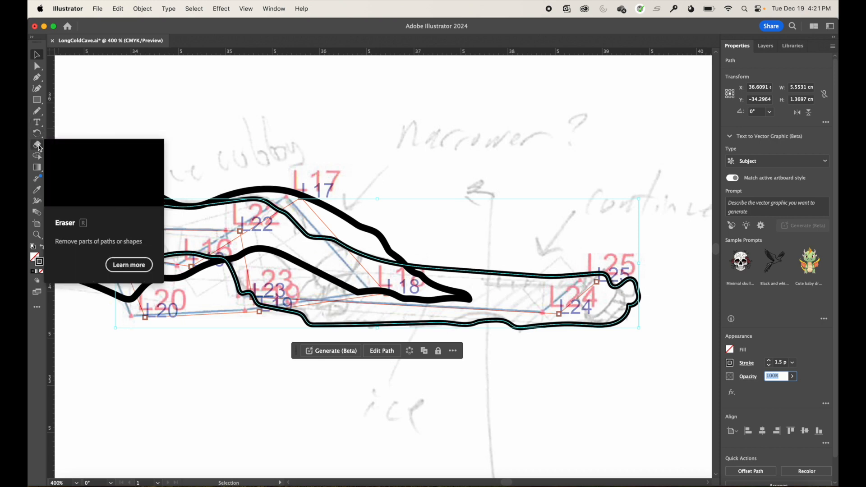
Cut the wall path with the Scissors tool where the two passage outlines cross just above L18.
click(40, 117)
click(40, 127)
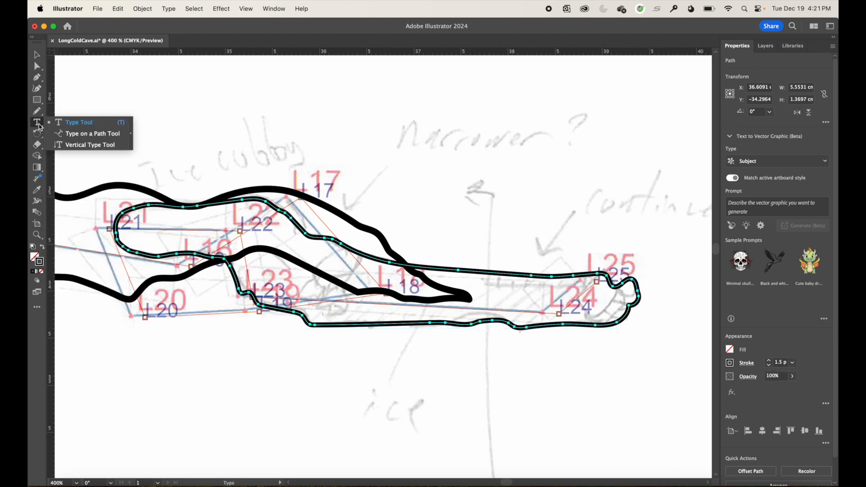
click(40, 155)
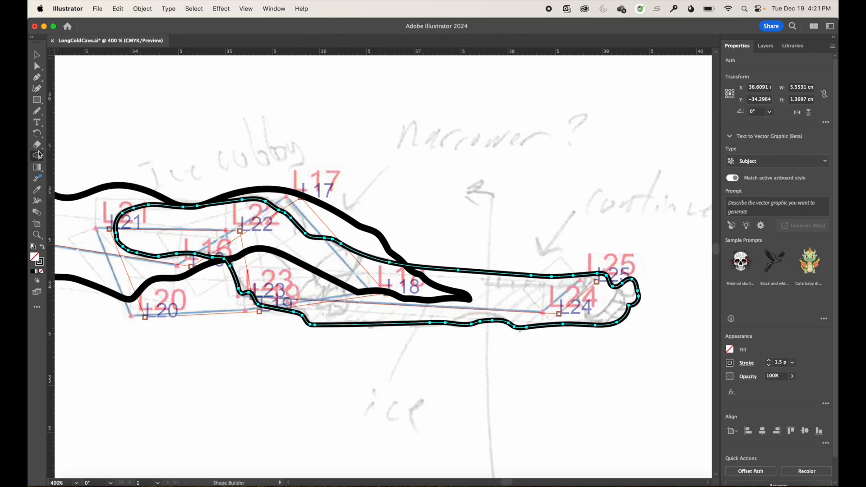
click(37, 144)
click(81, 154)
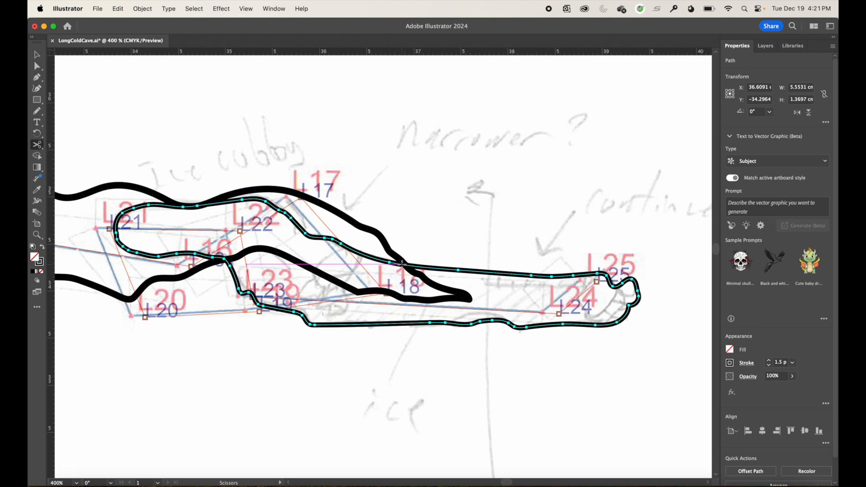
click(402, 262)
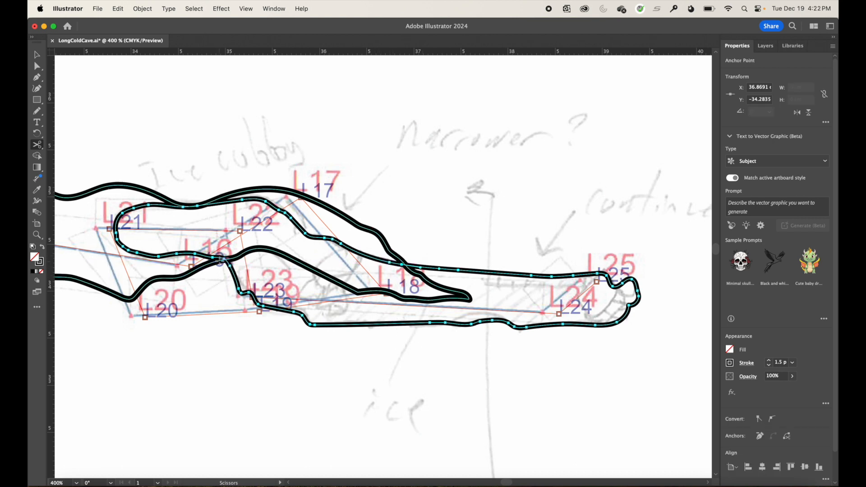
Cut the overlapping passage outline where it crosses the lower wall near L16, and give the L21–L22 piece a dashed stroke with 4 pt dashes.
click(221, 258)
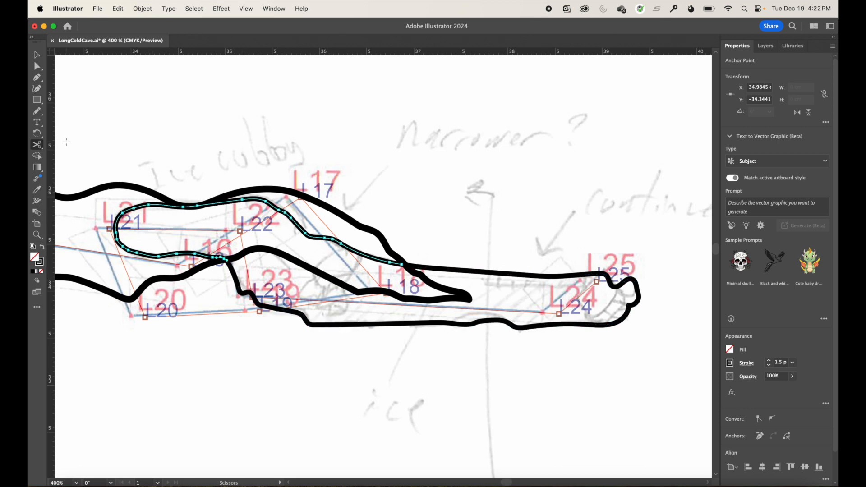
click(38, 57)
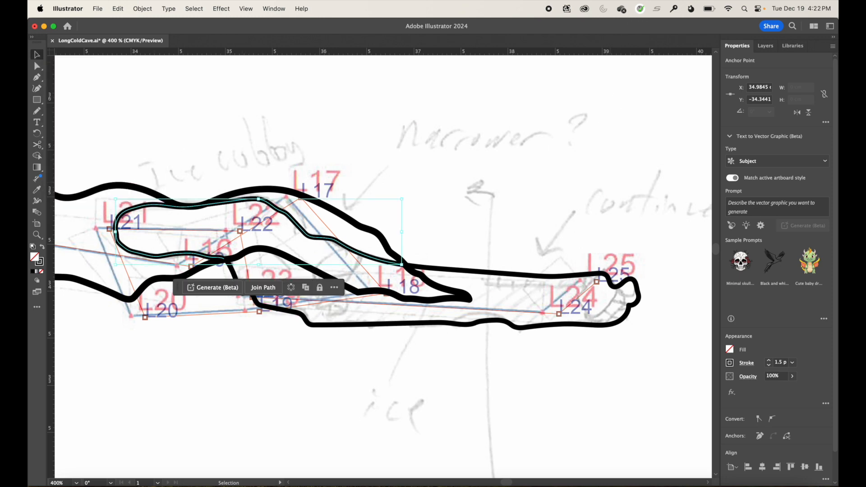
click(274, 9)
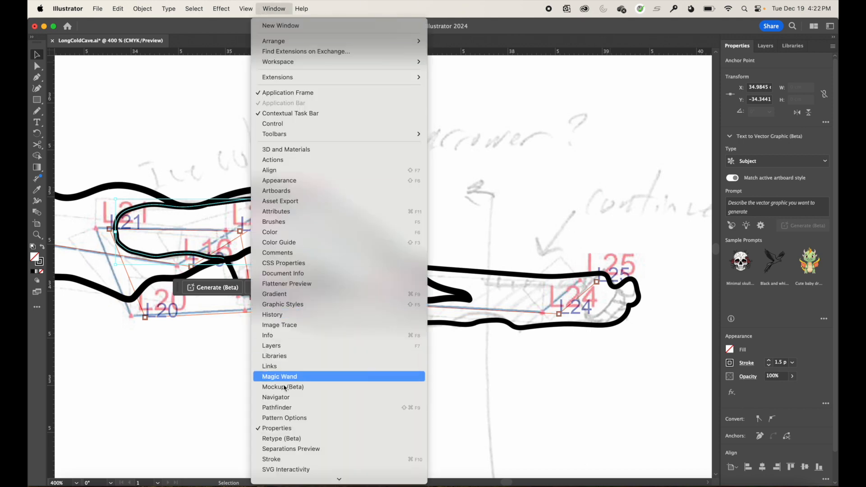
click(282, 459)
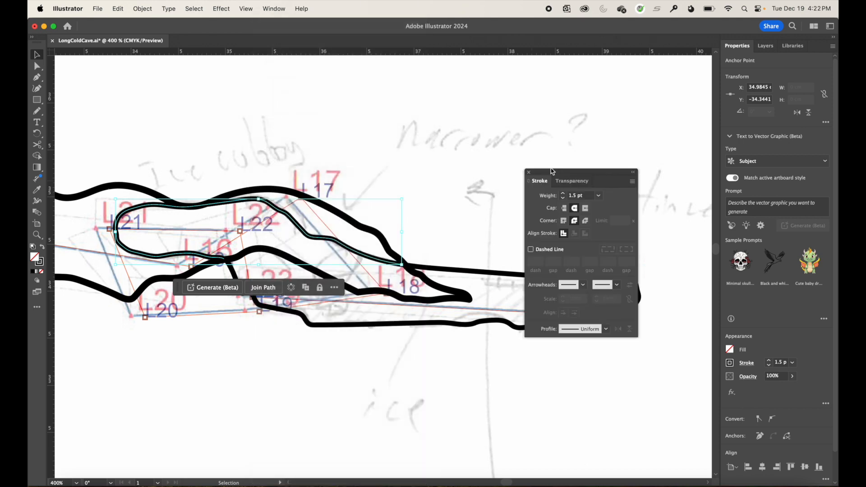
click(530, 249)
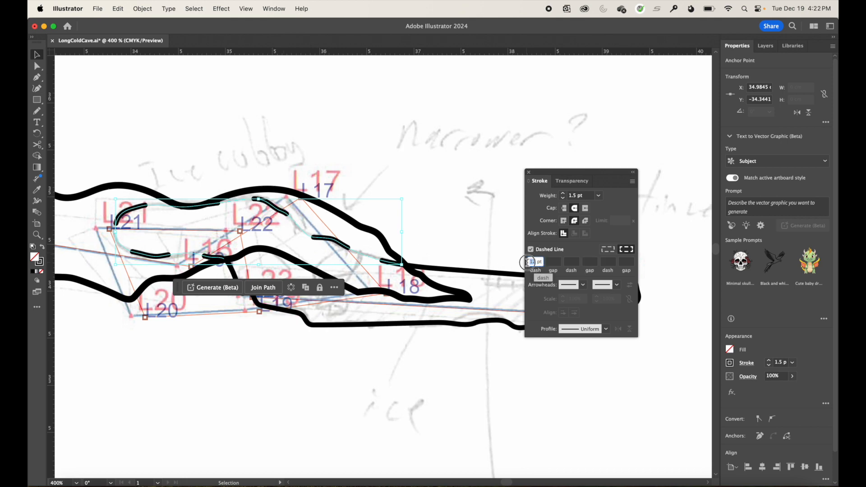
text(6)
key(Tab)
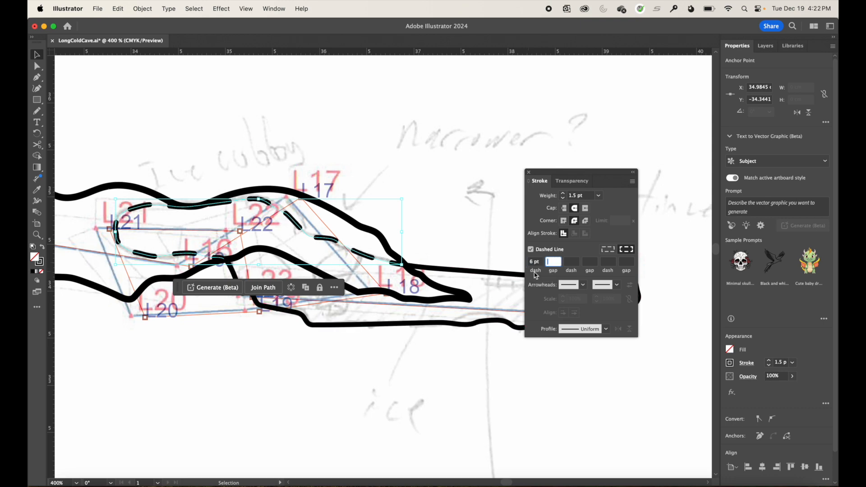
click(531, 266)
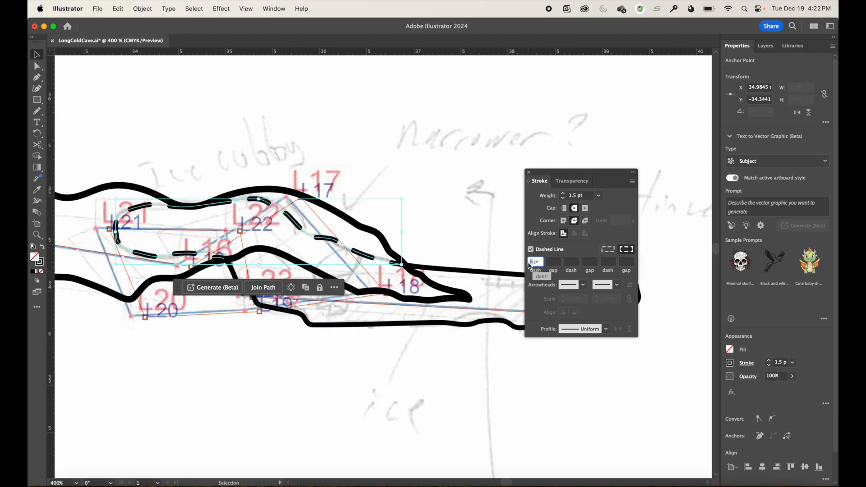
text(4)
key(Tab)
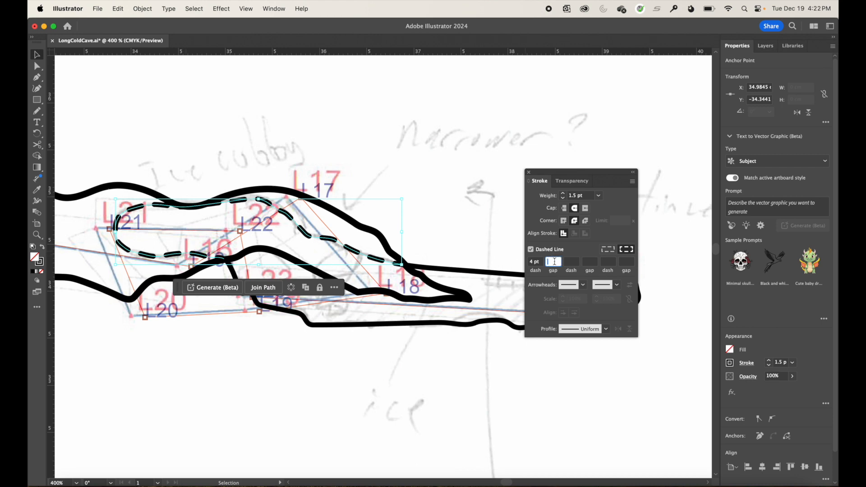
Try gap lengths of 4 pt and 6 pt on the dashed outline, and clear the gap value again.
key(Tab)
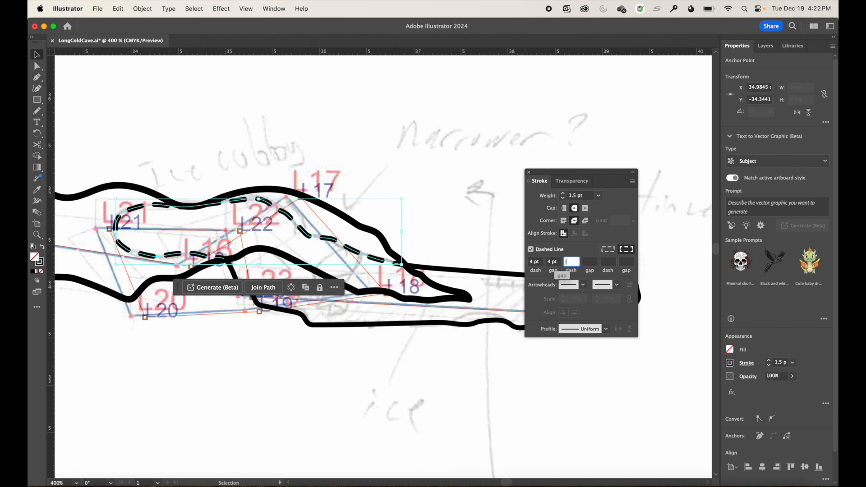
click(548, 266)
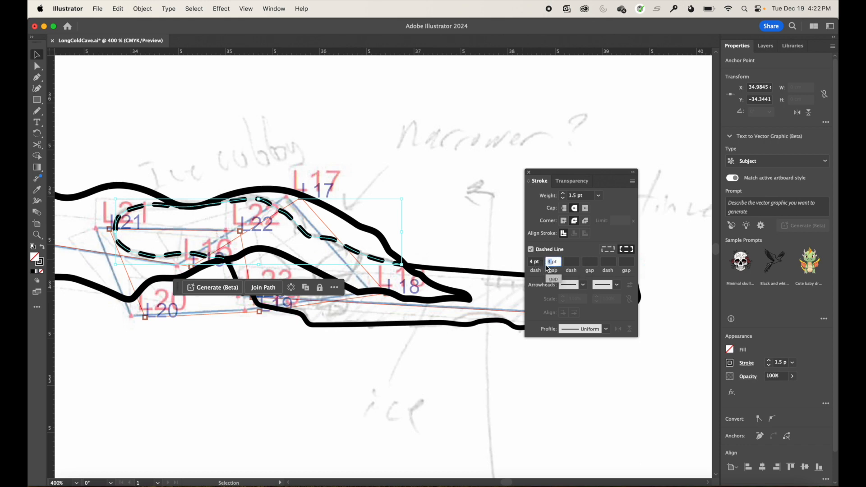
text(6)
key(Tab)
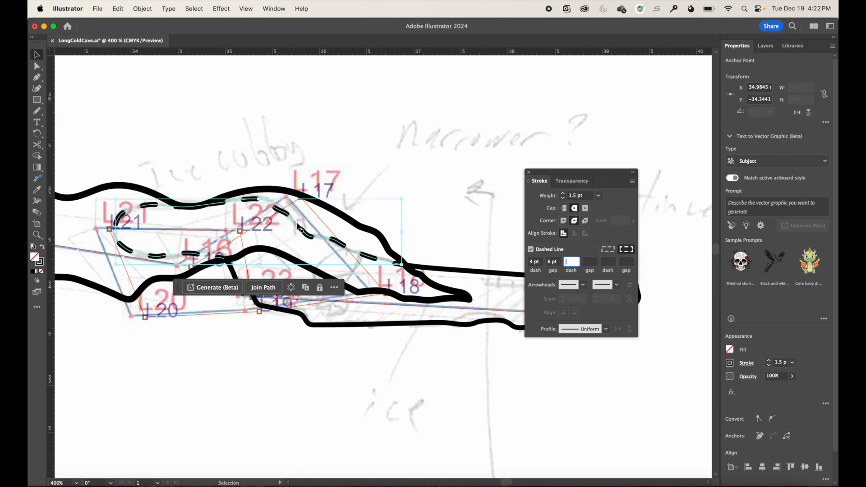
click(551, 265)
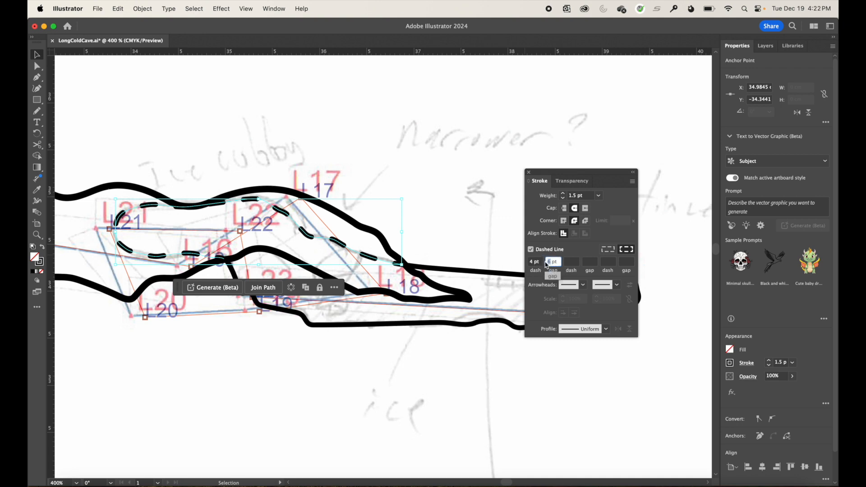
text(4)
key(Tab)
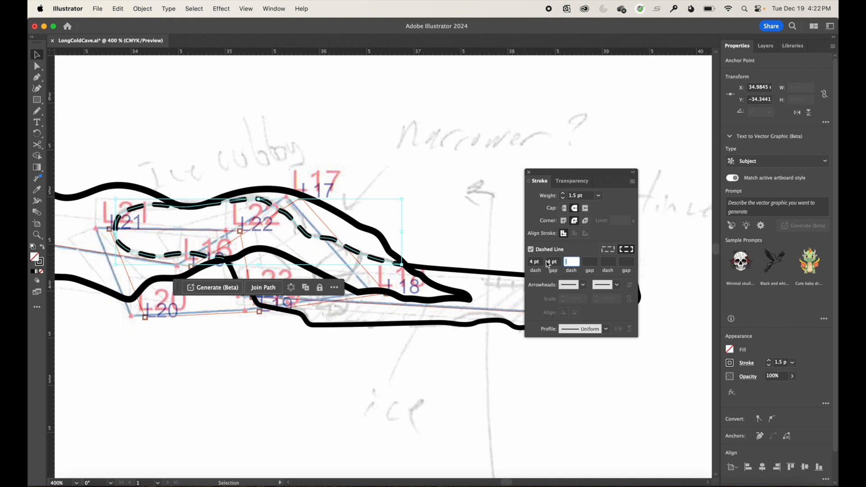
click(559, 266)
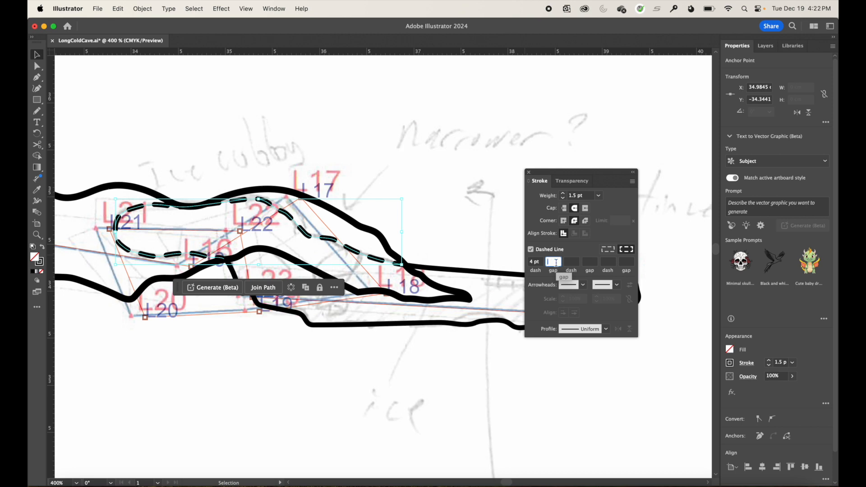
key(Tab)
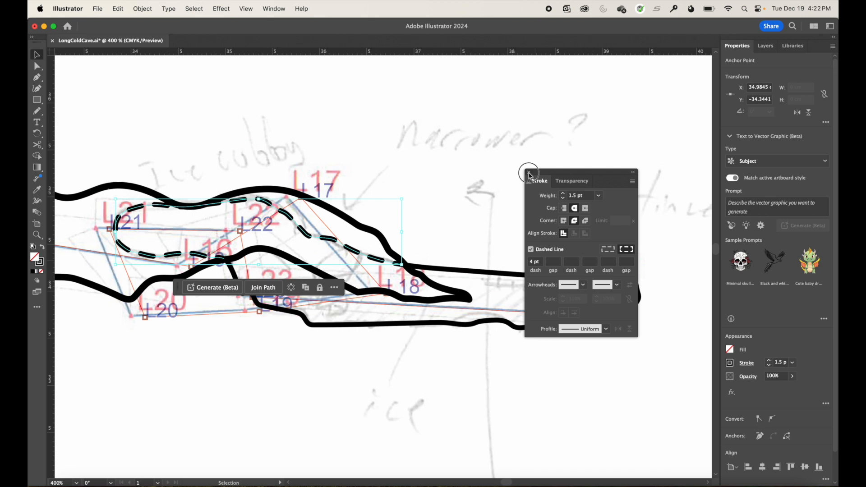
click(529, 174)
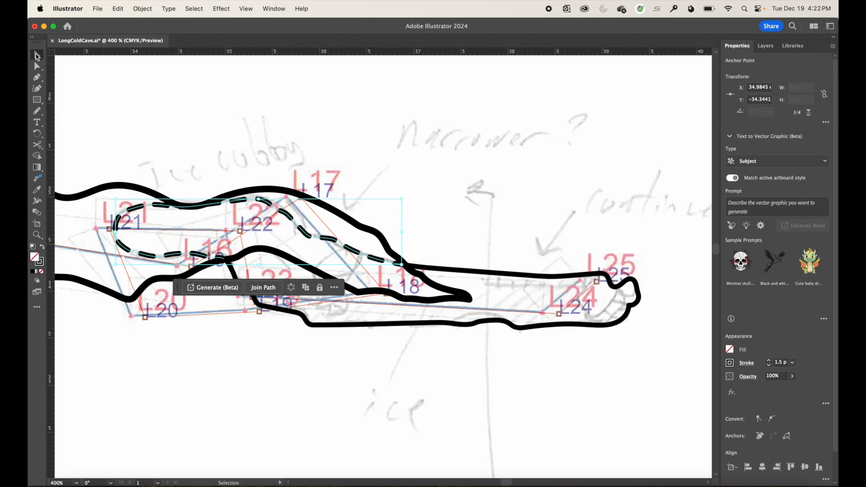
Hide the Sketches, SurveyStations and LinePlot layers and deselect the dashed outline.
click(765, 45)
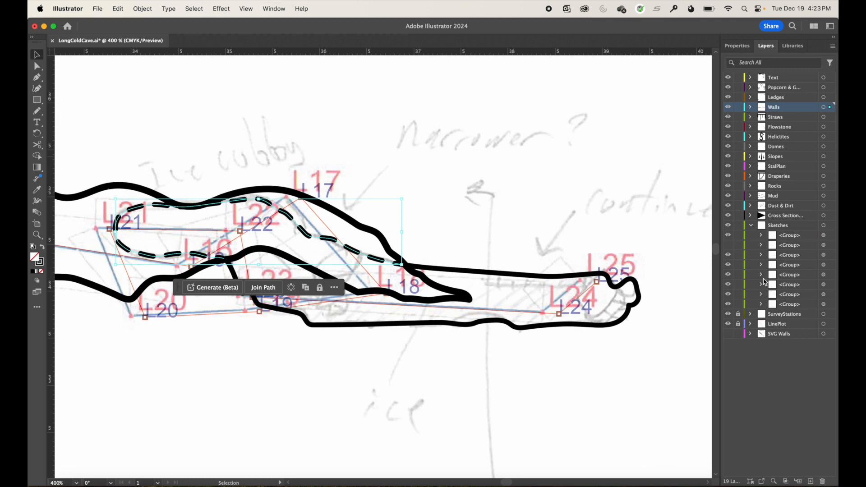
click(728, 225)
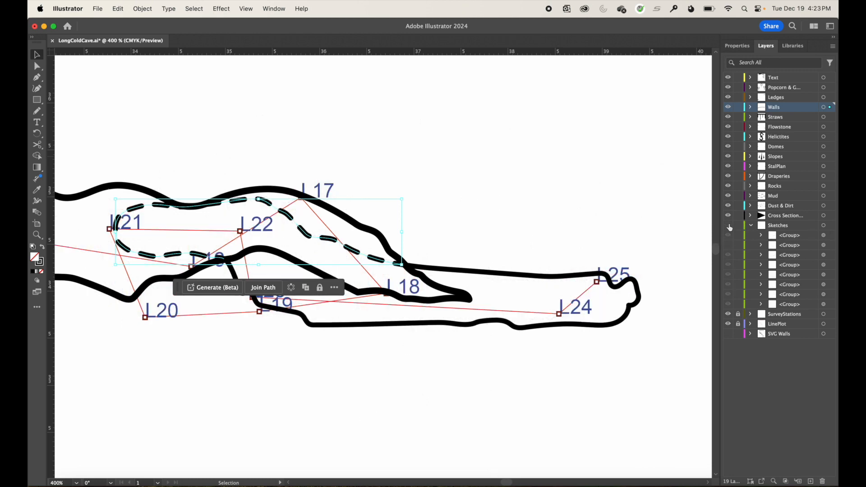
key(a)
click(586, 209)
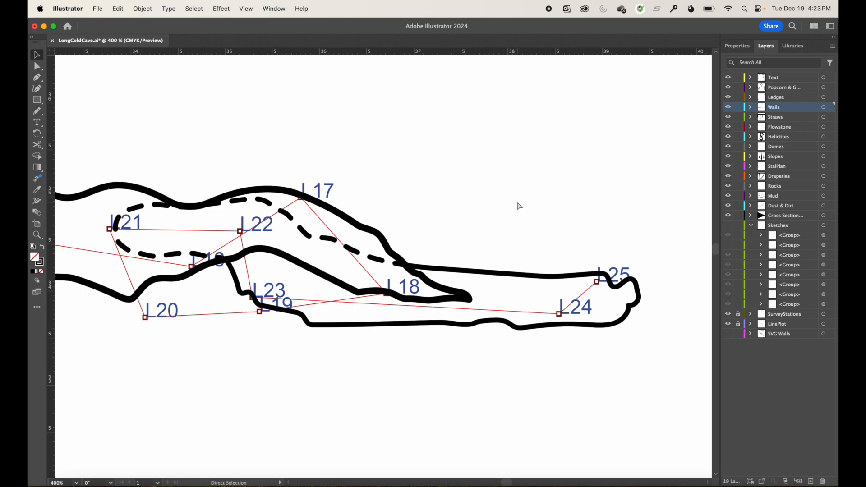
key(super+minus)
key(super+minus)
key(super+minus)
key(super+minus)
key(super+minus)
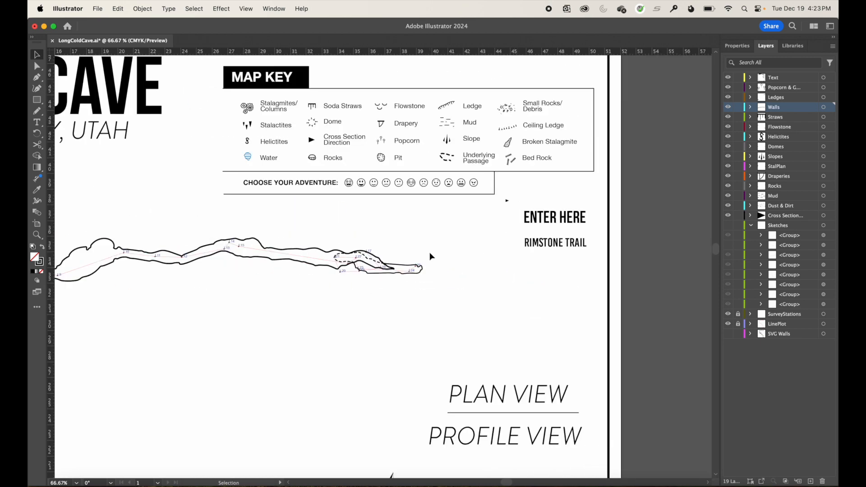
click(727, 314)
click(728, 324)
Set the stroke weight of the long main passage wall outline to 1.5 pt.
drag(344, 299, 489, 309)
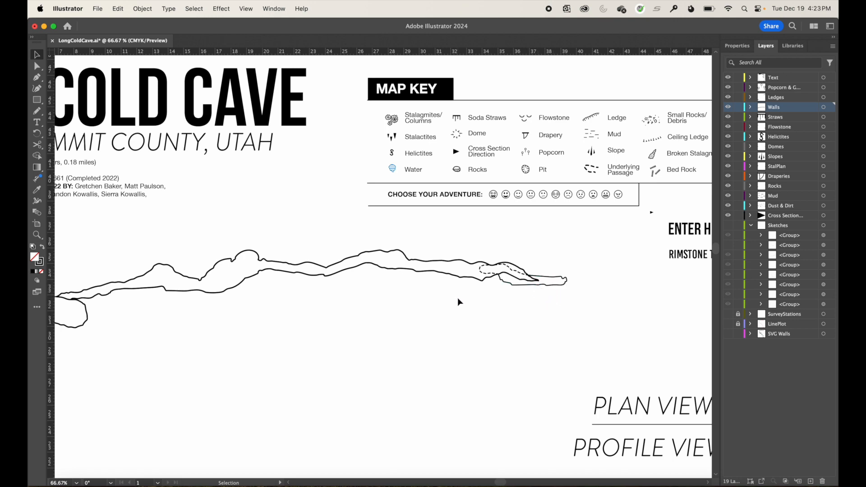
drag(421, 313, 520, 309)
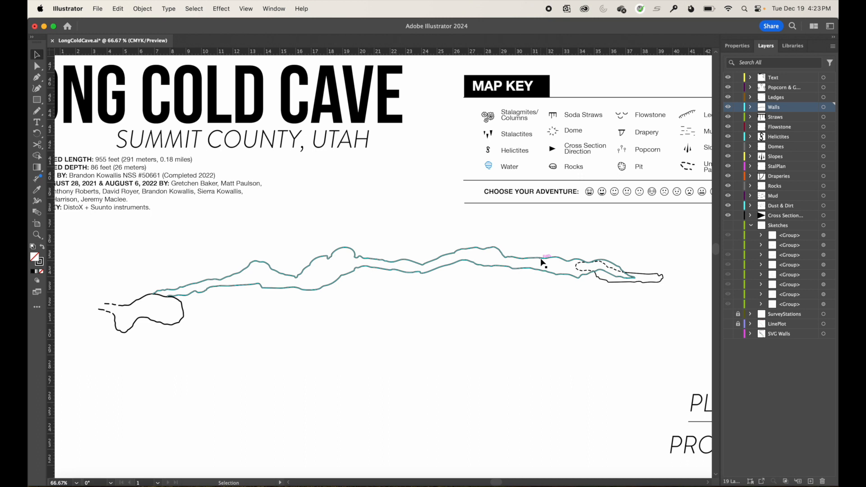
click(646, 285)
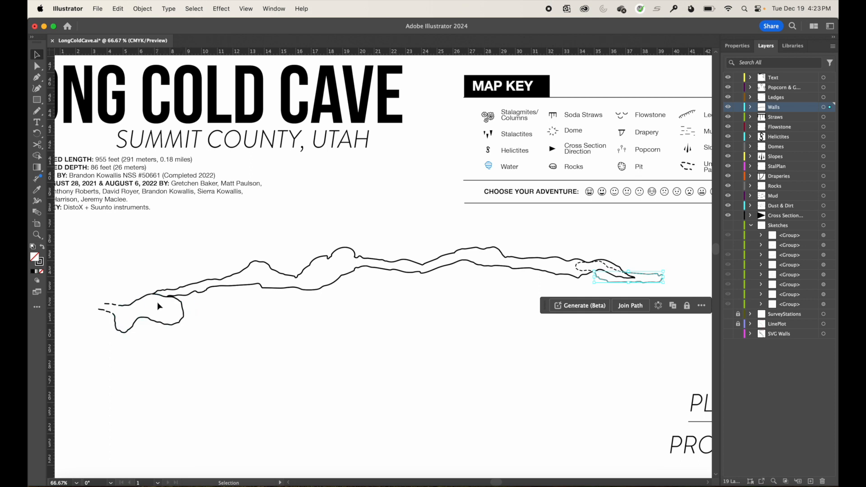
click(238, 284)
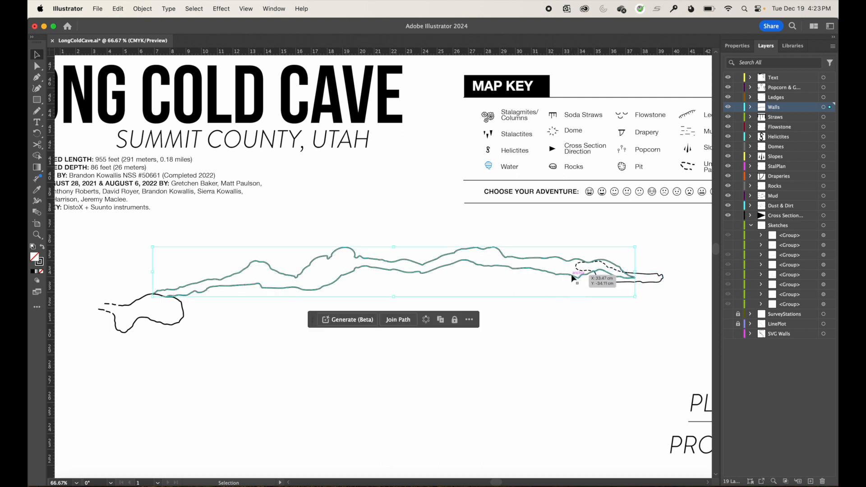
click(737, 46)
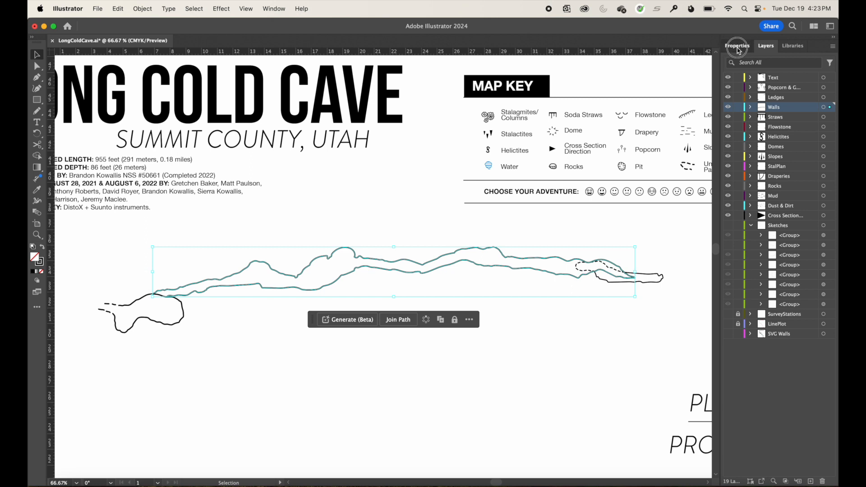
click(786, 362)
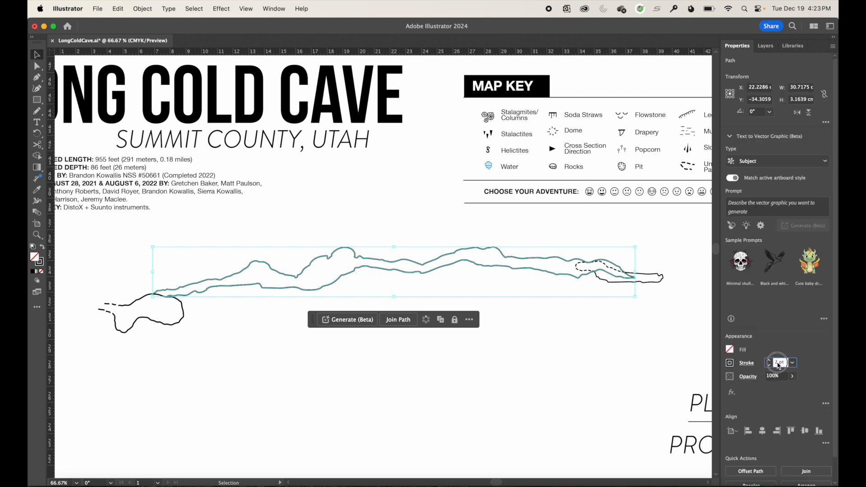
text(1.5)
key(Tab)
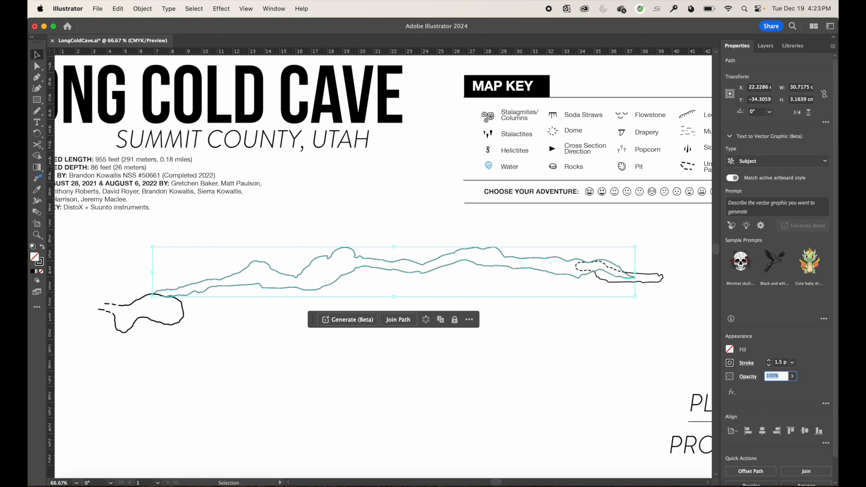
Set the stroke weight of the underlying passage's solid outline and its dashed piece to 1 pt.
click(662, 280)
shift+click(602, 264)
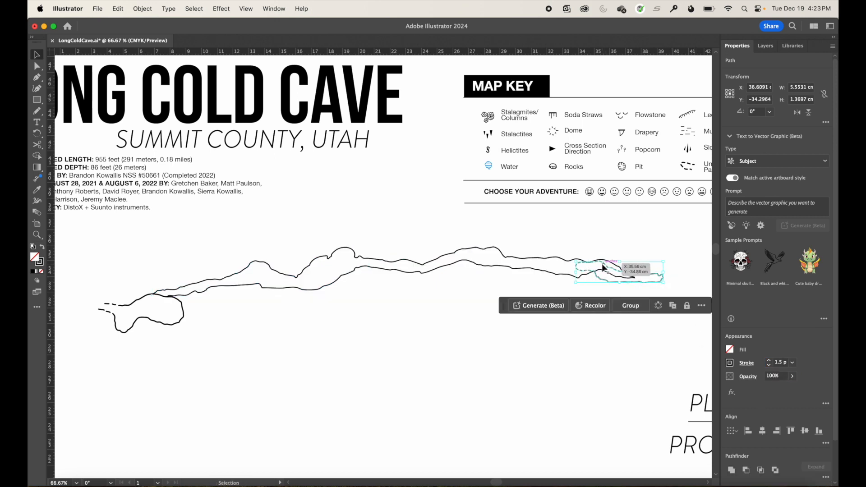
click(779, 363)
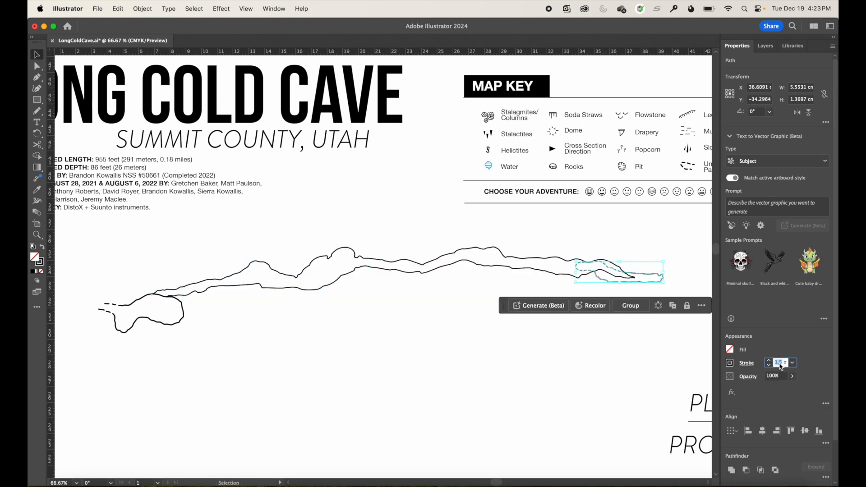
text(1)
key(Tab)
click(586, 401)
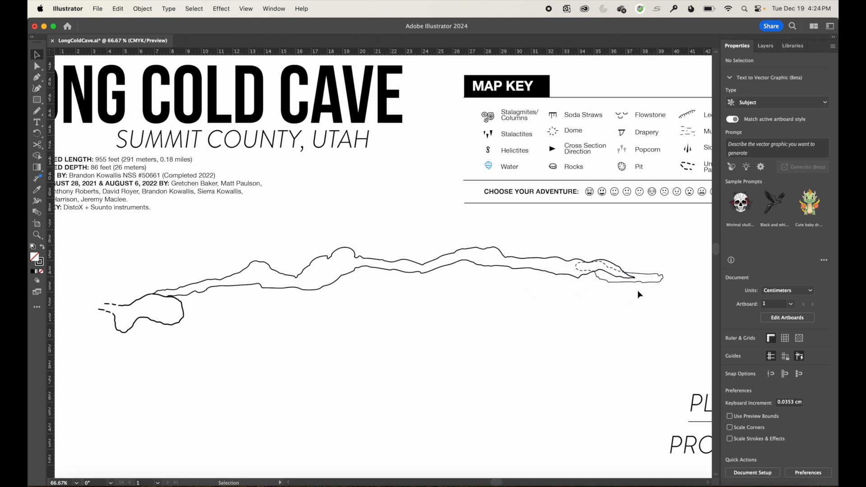
Change the stroke colour of the underlying passage's solid and dashed outlines to dark gray #595959.
click(651, 284)
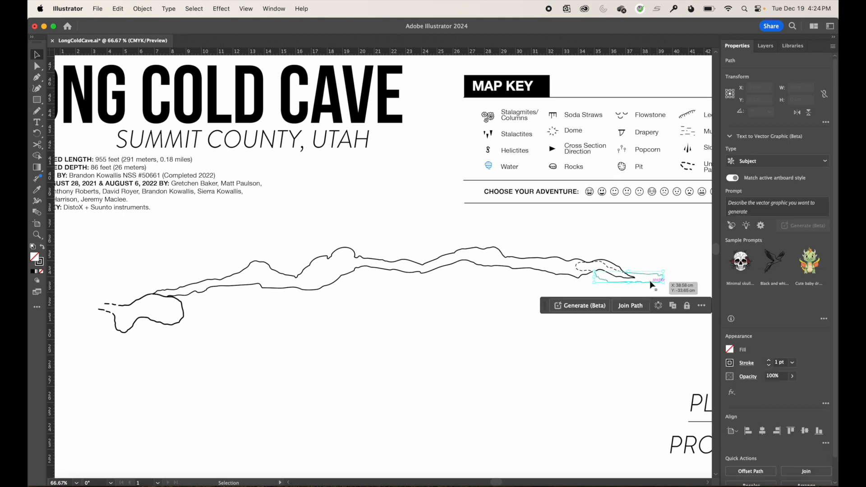
shift+click(622, 268)
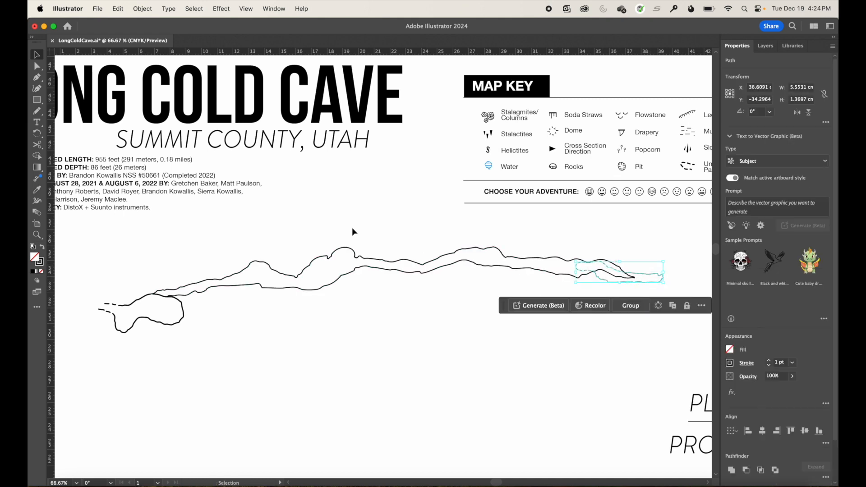
double_click(40, 263)
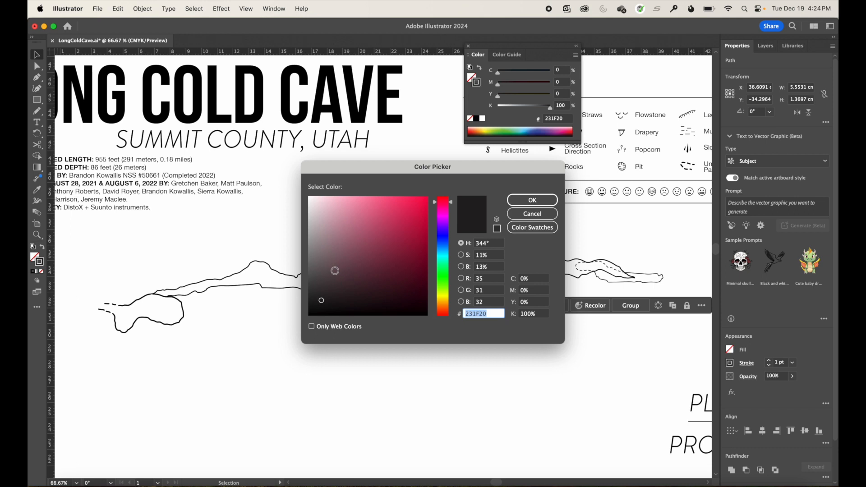
mouse_move(334, 271)
mouse_down()
mouse_move(292, 264)
mouse_move(291, 207)
mouse_move(280, 297)
mouse_move(282, 247)
mouse_move(279, 273)
mouse_up()
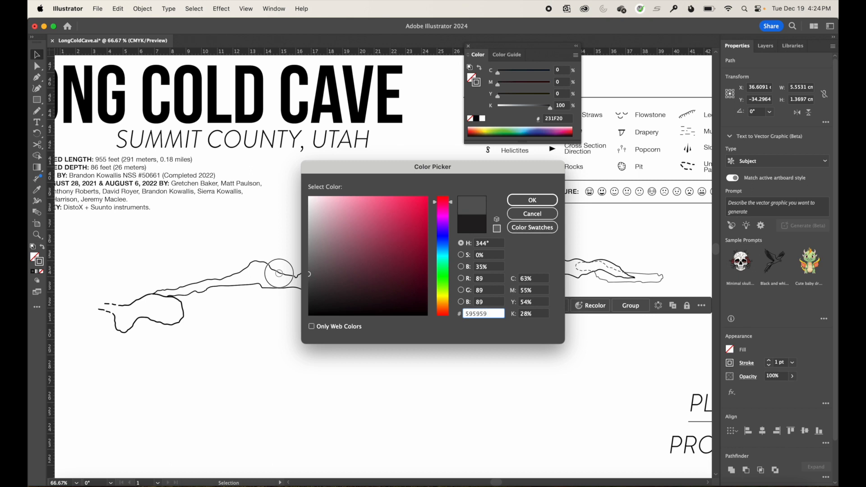
click(525, 200)
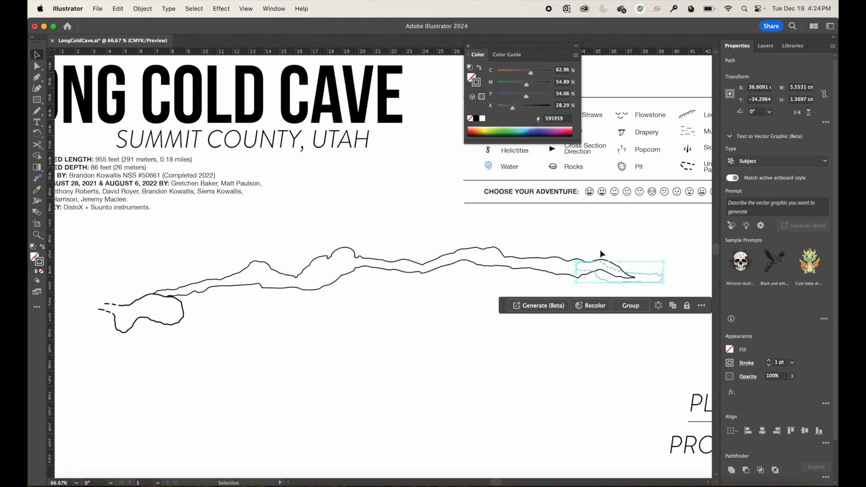
click(602, 253)
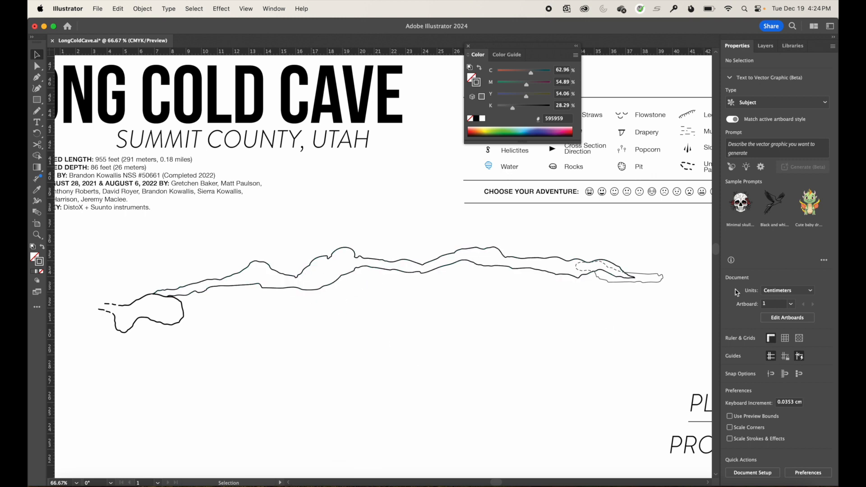
Show the Sketches layer again together with its hidden second sketch group.
click(765, 46)
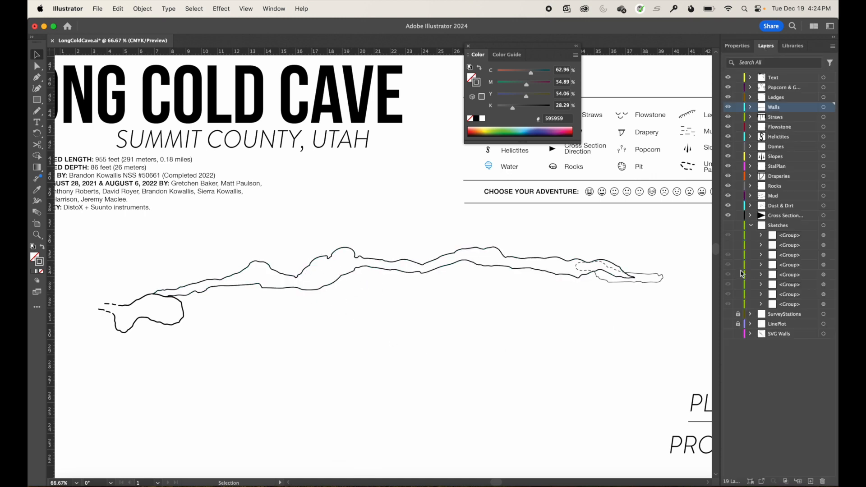
click(729, 225)
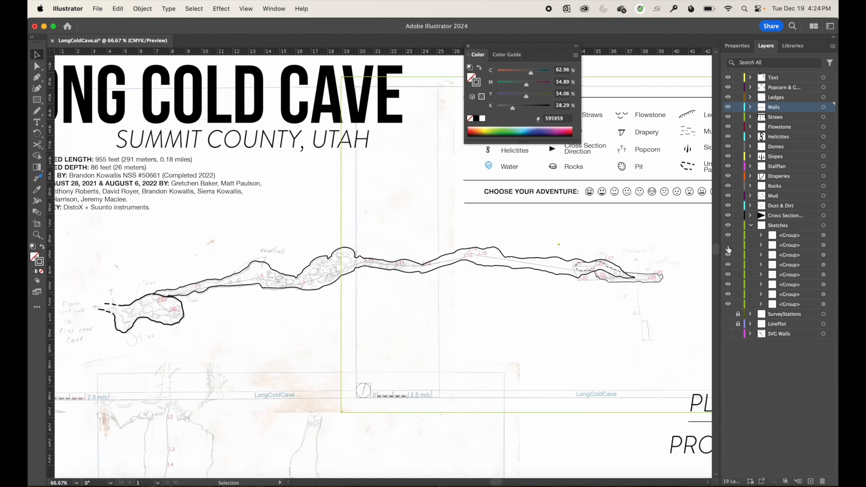
click(728, 246)
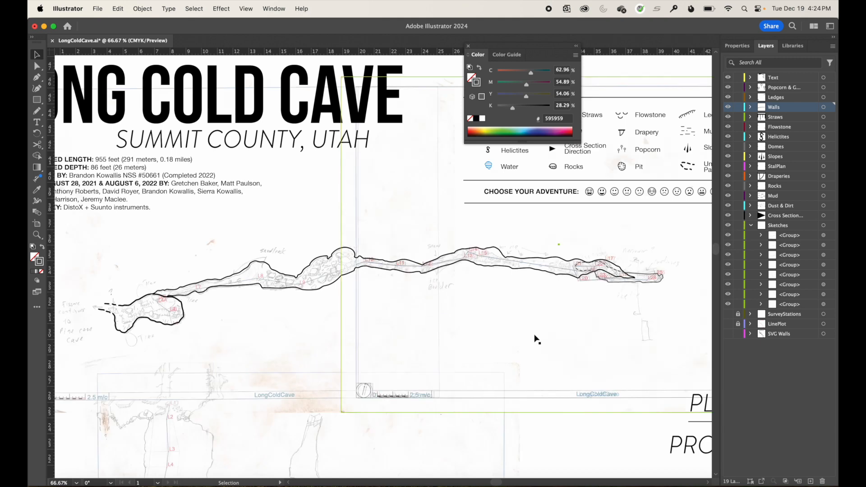